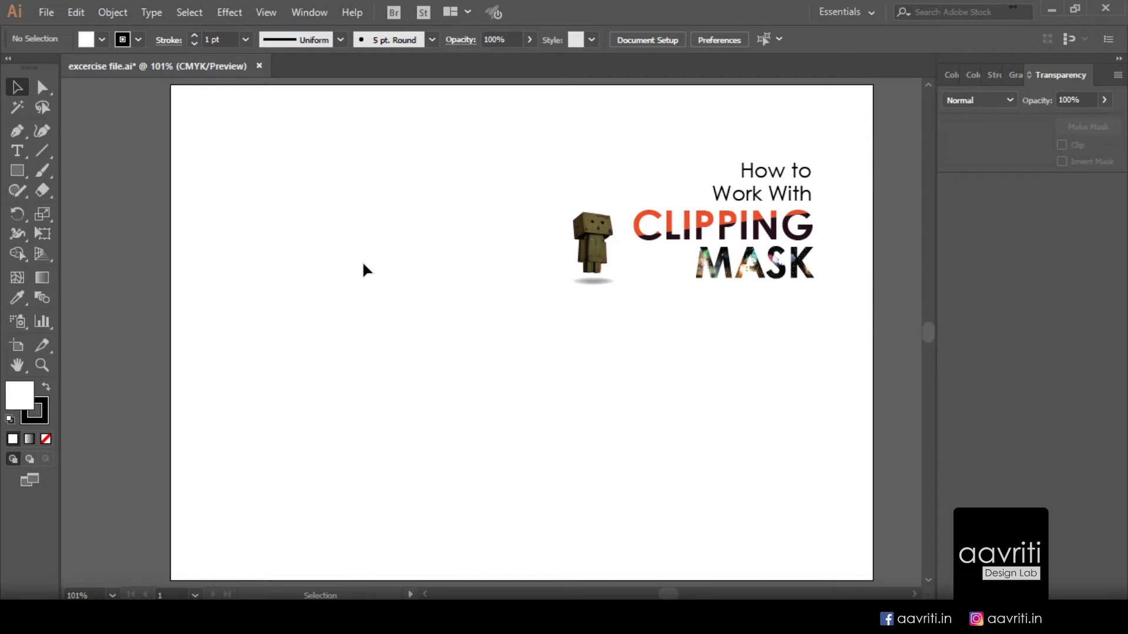
drag(482, 105, 848, 350)
click(707, 333)
Step: Draw a closed, irregular curved shape with the Pen tool in the artboard's lower-left area
click(17, 131)
click(247, 471)
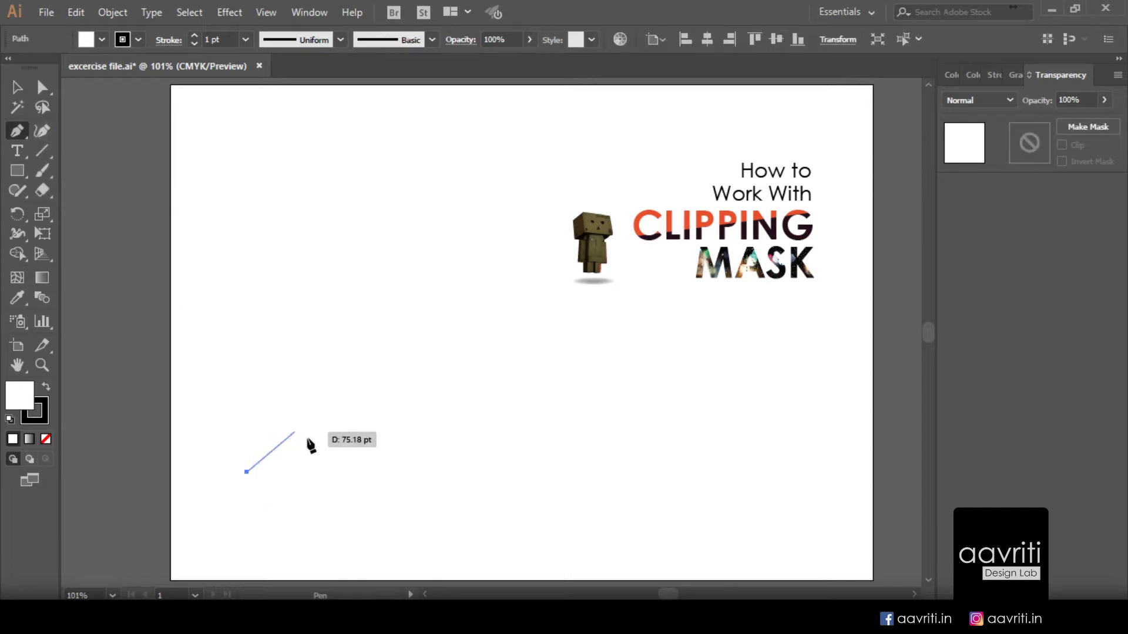
drag(309, 440, 318, 500)
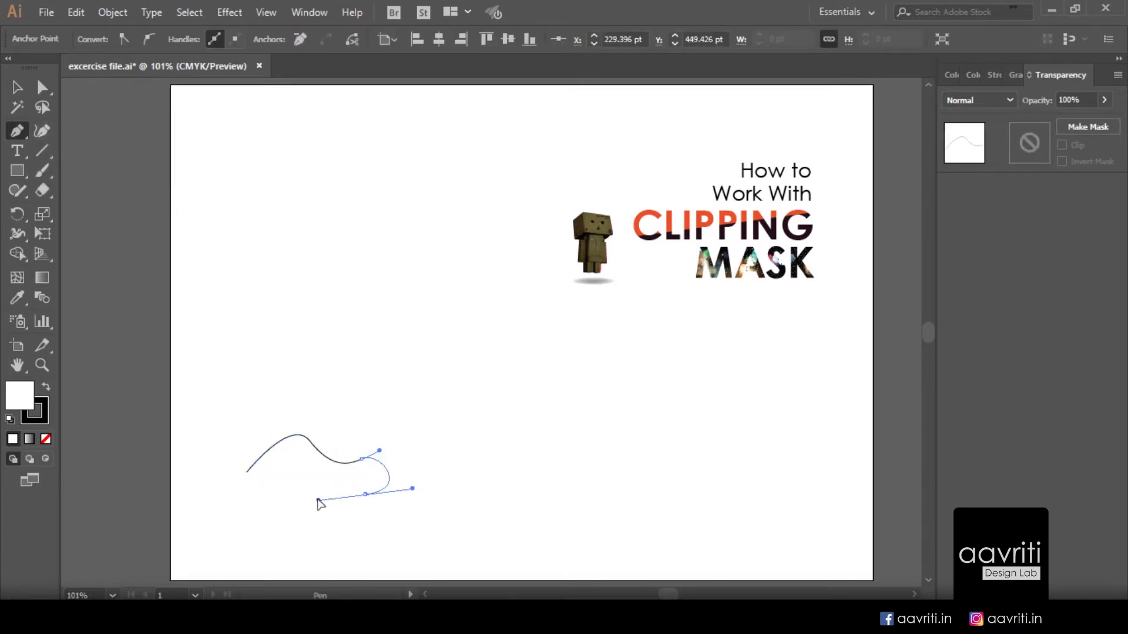
click(296, 550)
drag(250, 553, 232, 541)
mouse_move(275, 495)
mouse_down()
mouse_move(264, 516)
mouse_move(236, 515)
mouse_move(197, 472)
mouse_move(241, 470)
mouse_move(267, 498)
mouse_up()
Step: Fill the curved shape with an orange-yellow colour, about C 0, M 26, Y 100, K 0
click(17, 87)
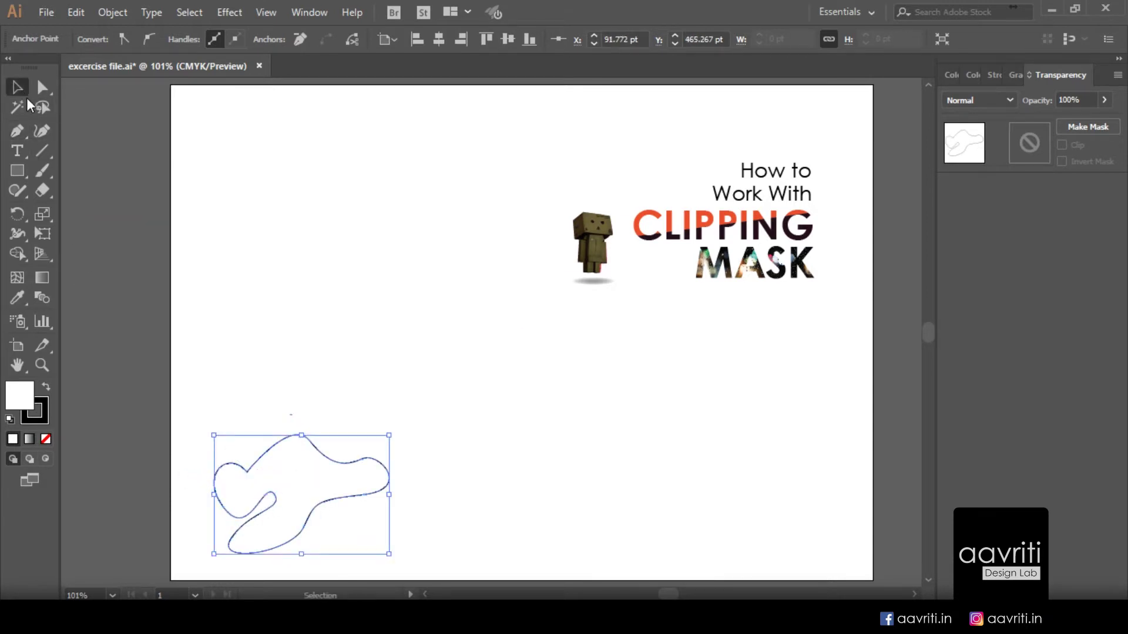
click(952, 78)
click(956, 263)
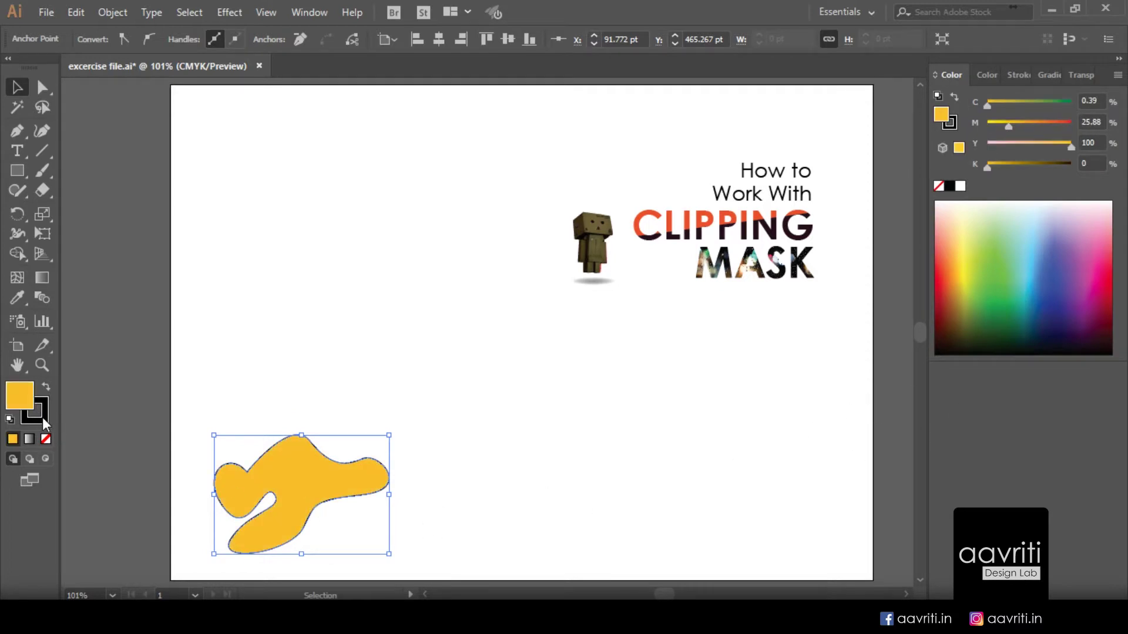
Step: Scale the orange-yellow shape down to about three quarters of its size and shift it slightly
mouse_move(387, 553)
mouse_down()
mouse_move(319, 539)
mouse_move(320, 508)
mouse_move(344, 523)
mouse_up()
mouse_move(296, 474)
mouse_down()
mouse_move(304, 489)
mouse_move(312, 475)
mouse_up()
click(408, 483)
click(302, 487)
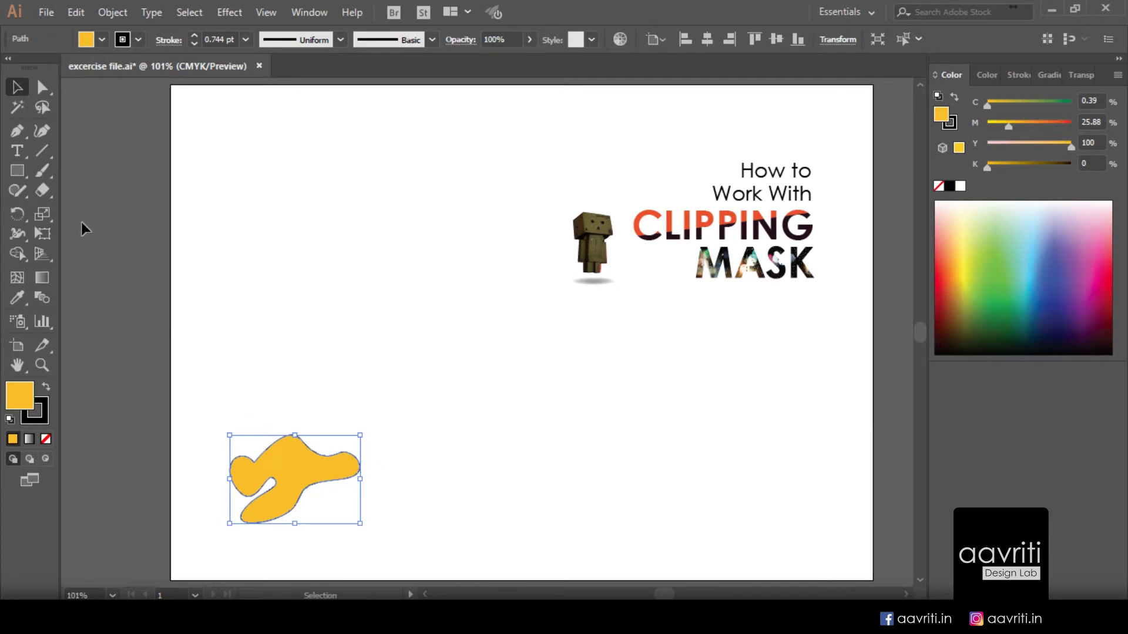
Step: Draw a second orange-yellow wavy shape with the Pen tool beside the first one
click(17, 132)
click(416, 468)
drag(461, 435, 495, 474)
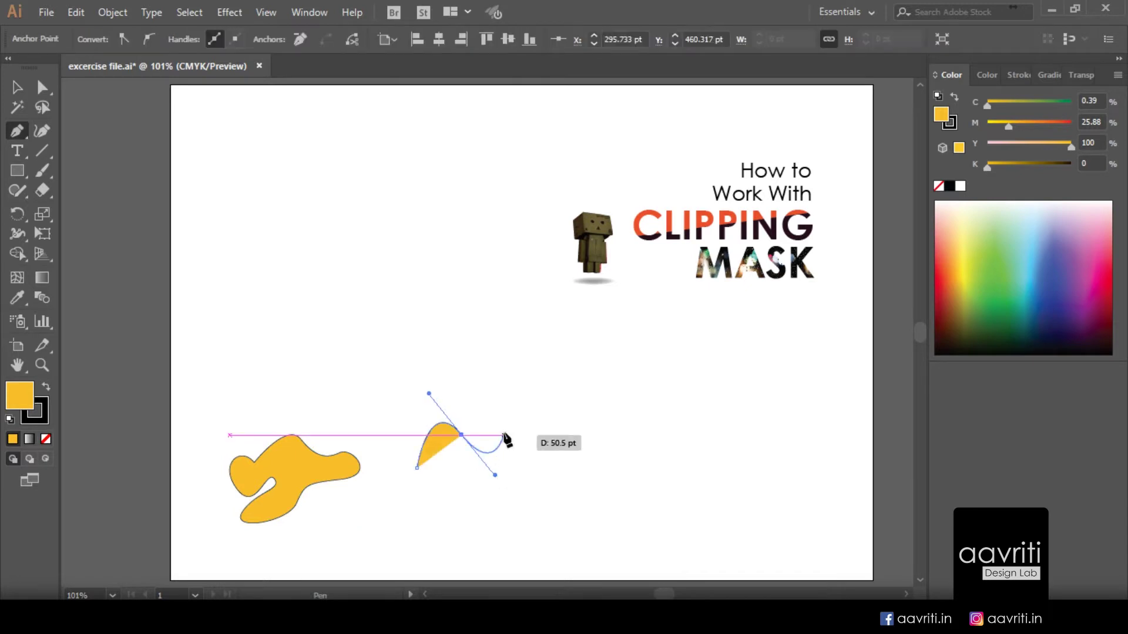
drag(509, 432, 421, 515)
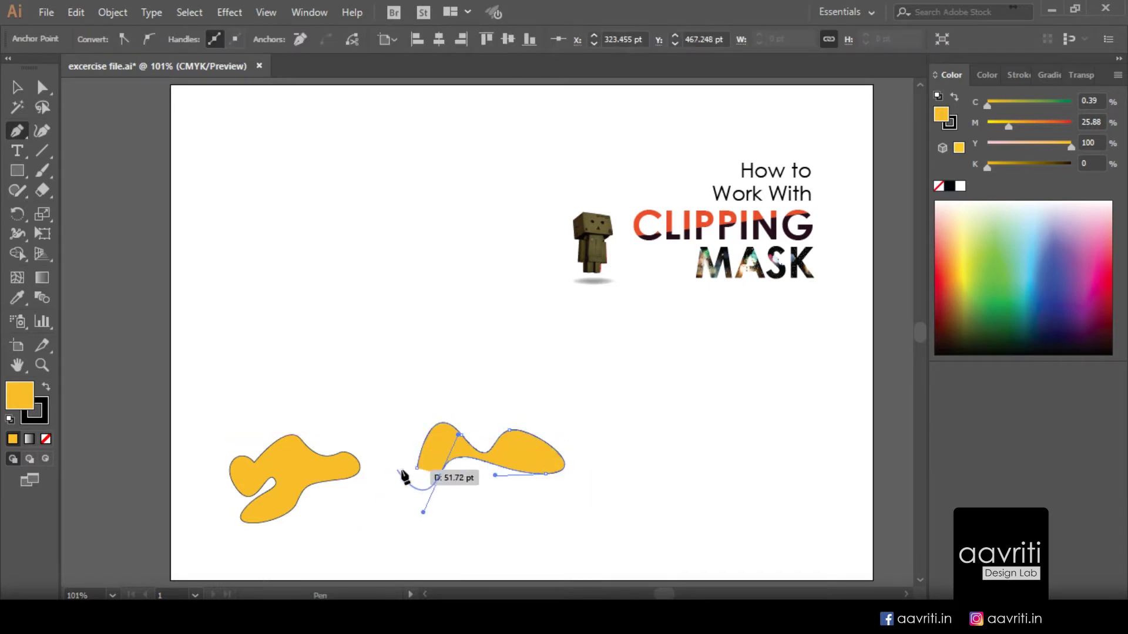
Step: Draw another curved shape overlapping the lower part of the wavy one and fill it green, about C 60, M 1, Y 100, K 0
drag(405, 477, 546, 452)
drag(530, 517, 496, 523)
drag(449, 549, 421, 538)
mouse_move(460, 504)
mouse_down()
mouse_move(452, 482)
mouse_move(448, 499)
mouse_up()
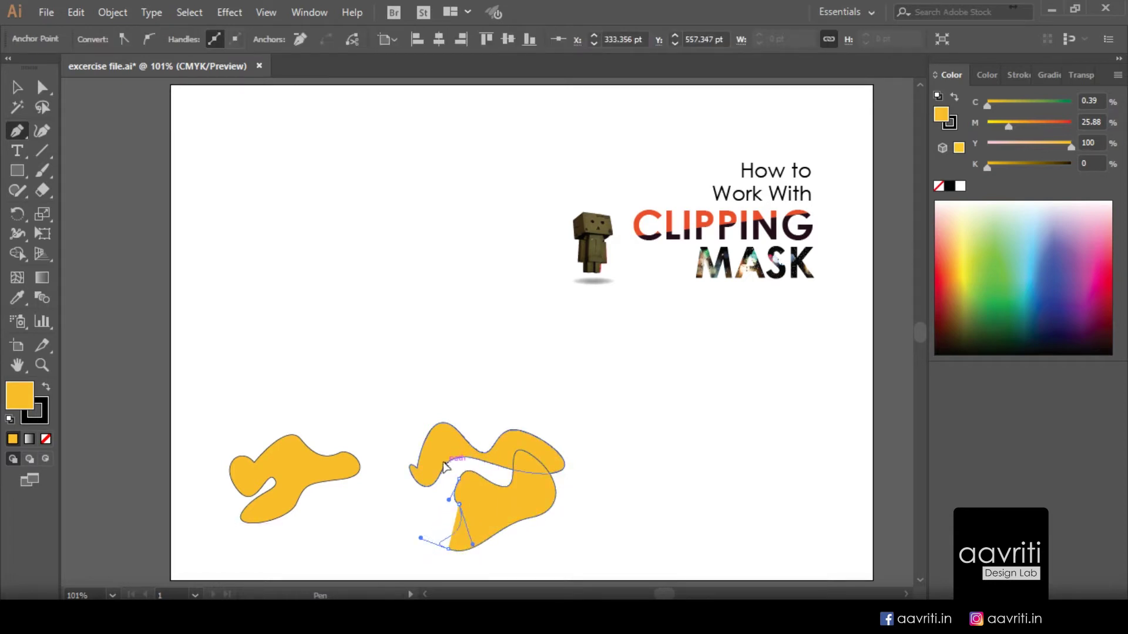
click(458, 480)
click(982, 285)
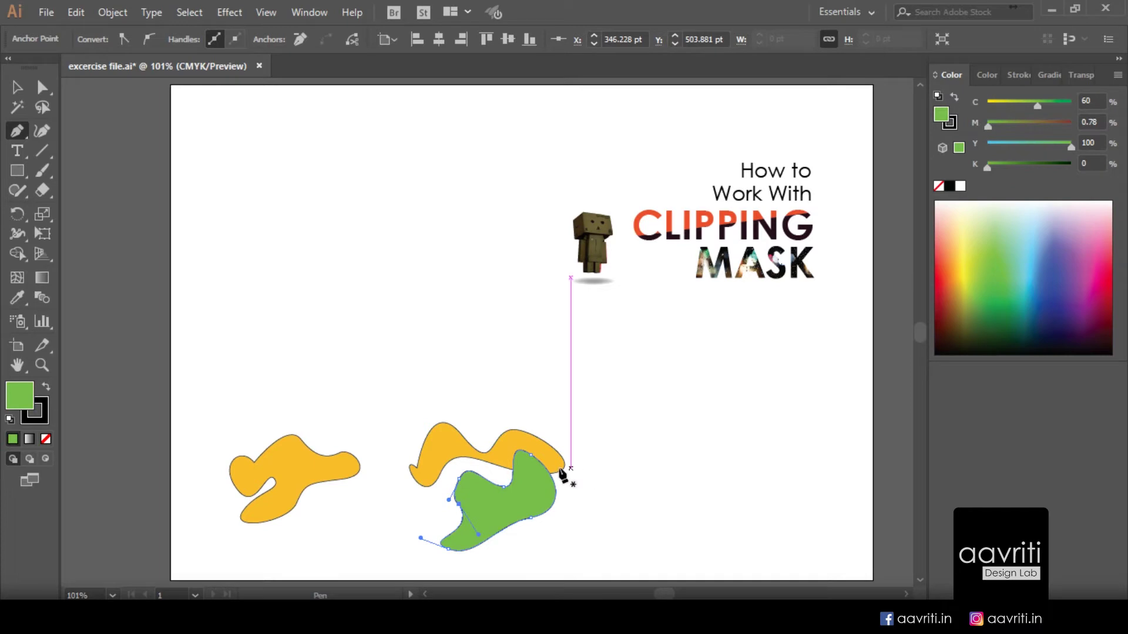
Step: Draw a third curved shape over the wavy and green ones with the Pen tool and fill it magenta
click(467, 403)
drag(405, 434, 461, 529)
drag(488, 470, 509, 398)
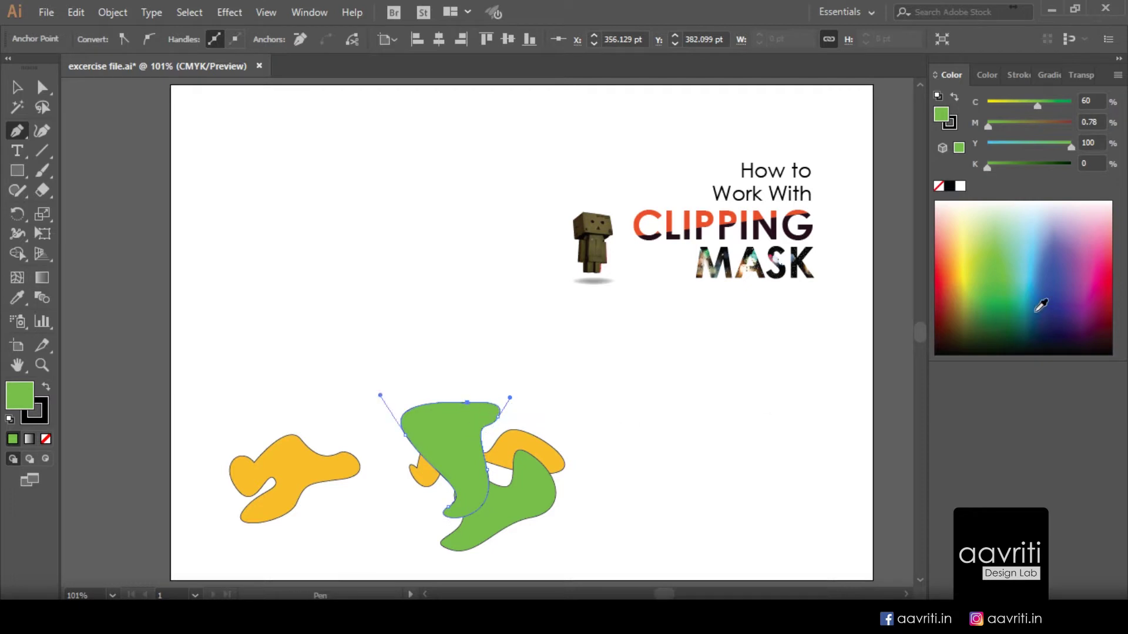
click(1087, 262)
Step: Shrink the magenta shape and recolour it dark navy, about C 100, M 93, Y 33, K 36
click(17, 87)
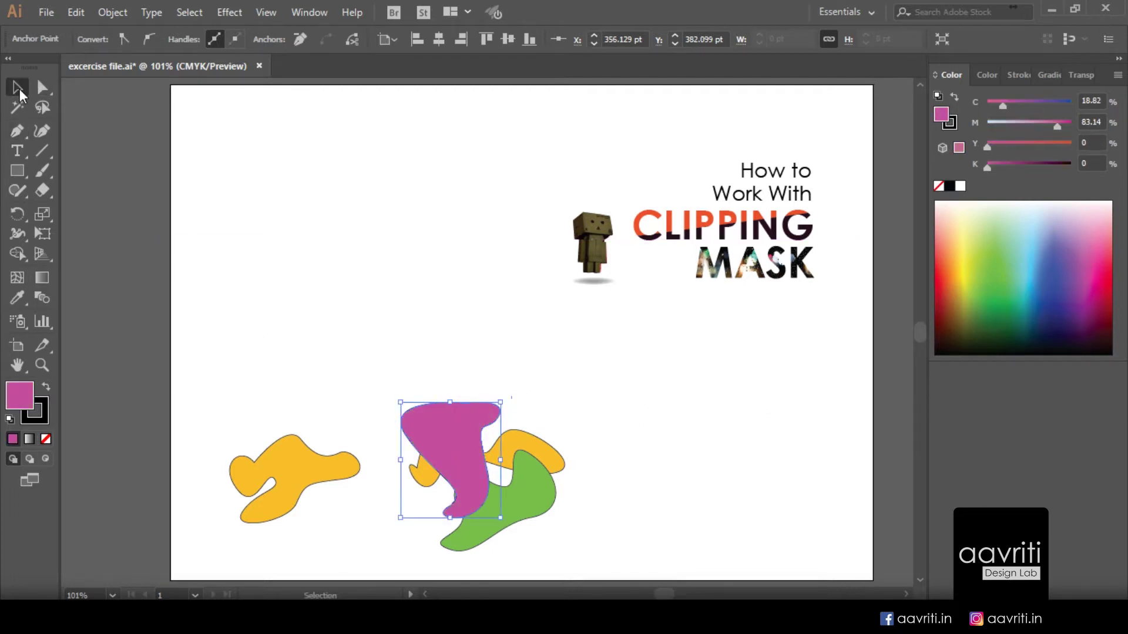
drag(400, 402, 427, 423)
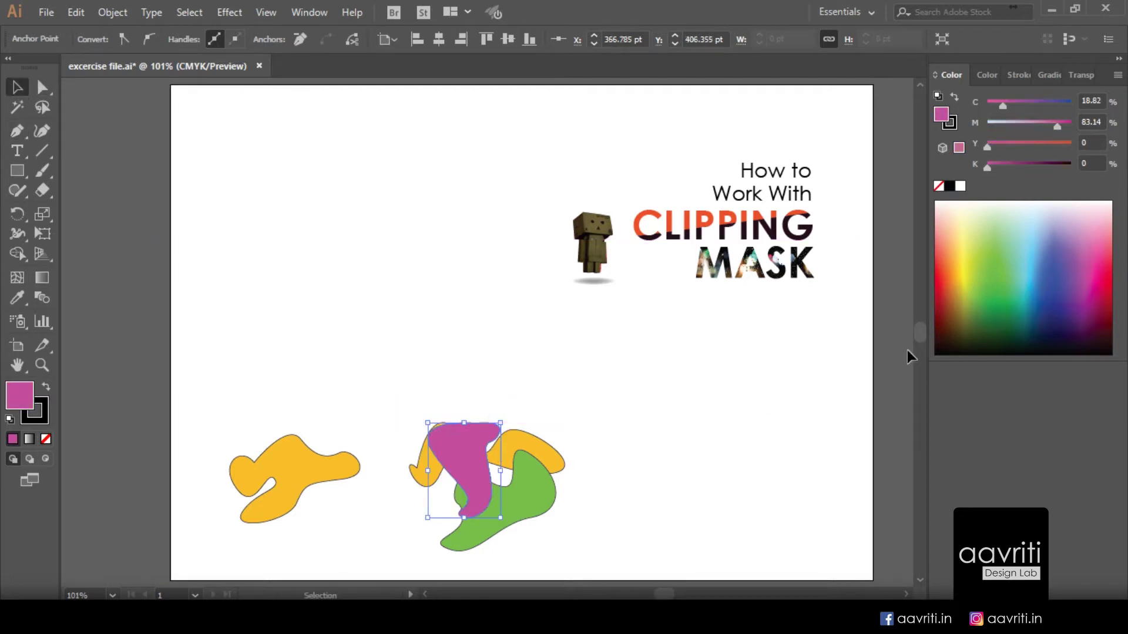
click(1041, 322)
click(617, 429)
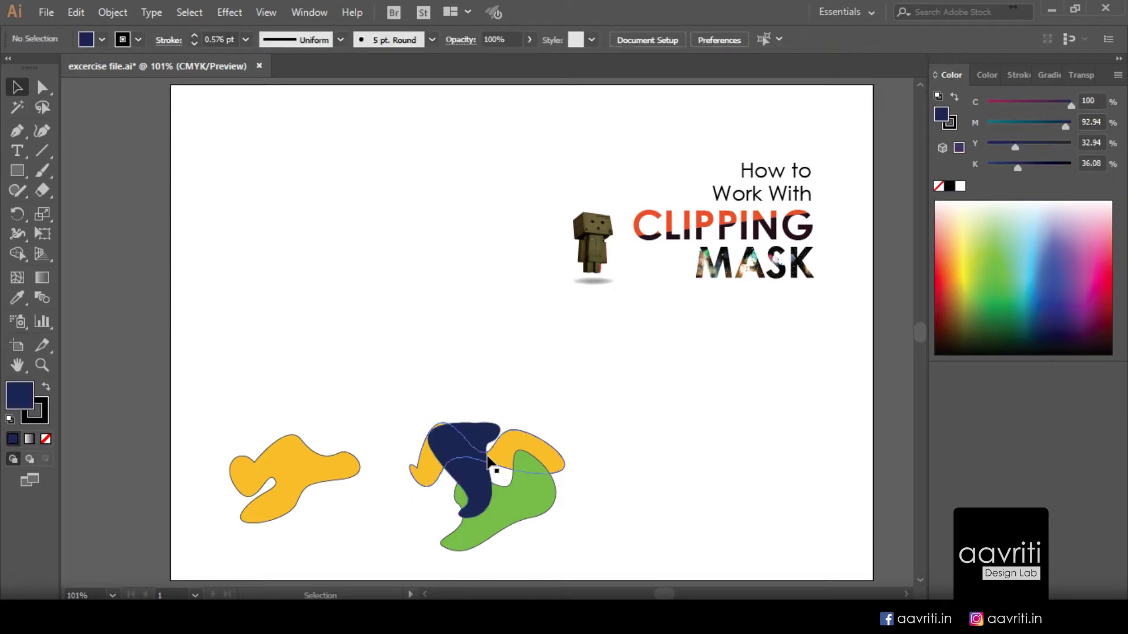
Step: Group the three overlapping orange-yellow, green and navy shapes and scale the group down slightly
drag(428, 372, 556, 552)
key(a)
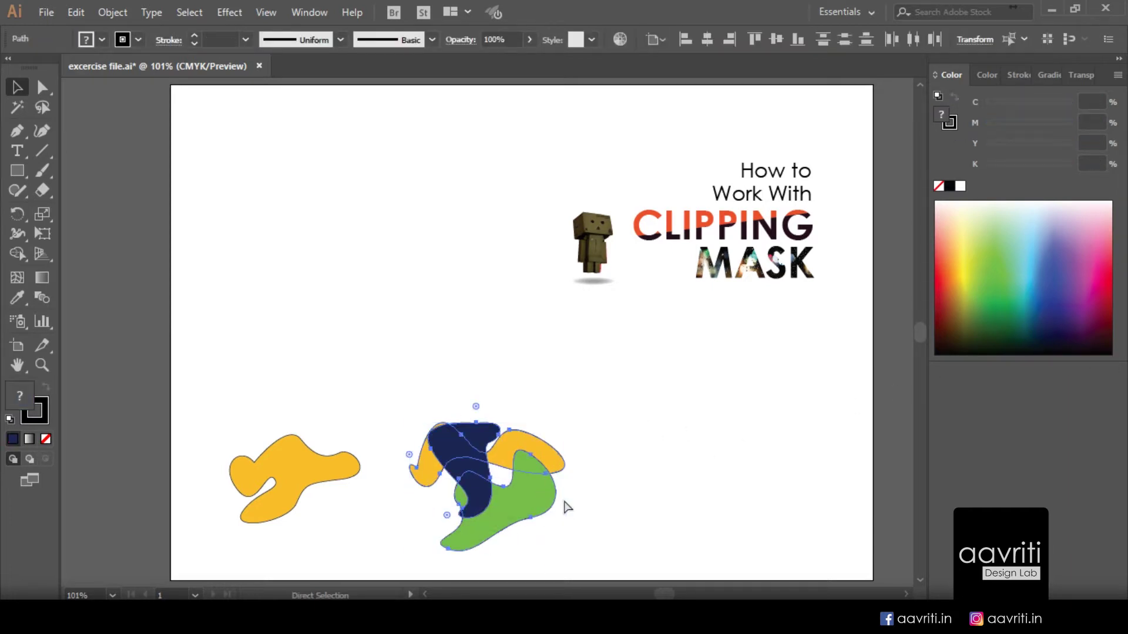
key(ctrl+g)
key(v)
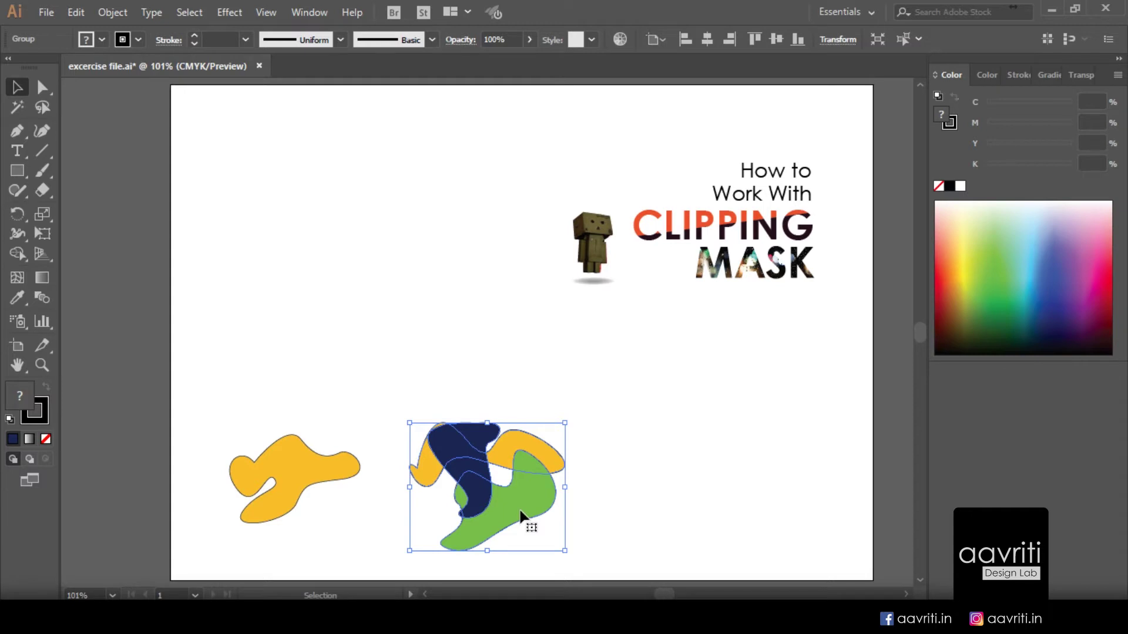
drag(565, 550, 543, 534)
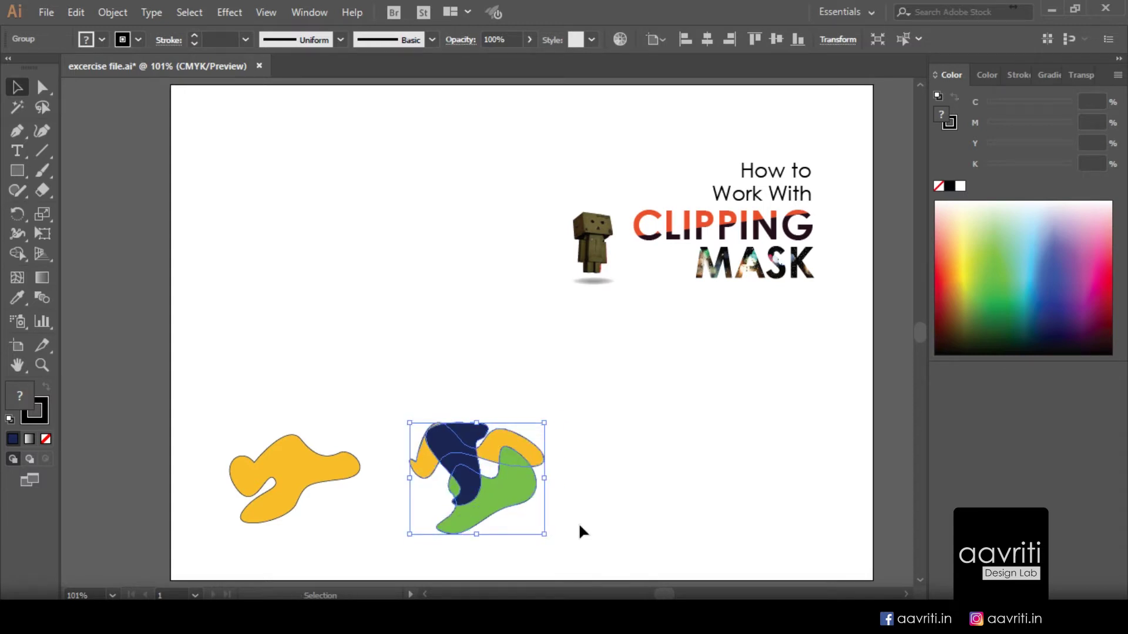
Step: Move the single orange-yellow shape and the three-colour group further left on the artboard
click(337, 486)
drag(328, 477, 295, 476)
drag(470, 477, 427, 479)
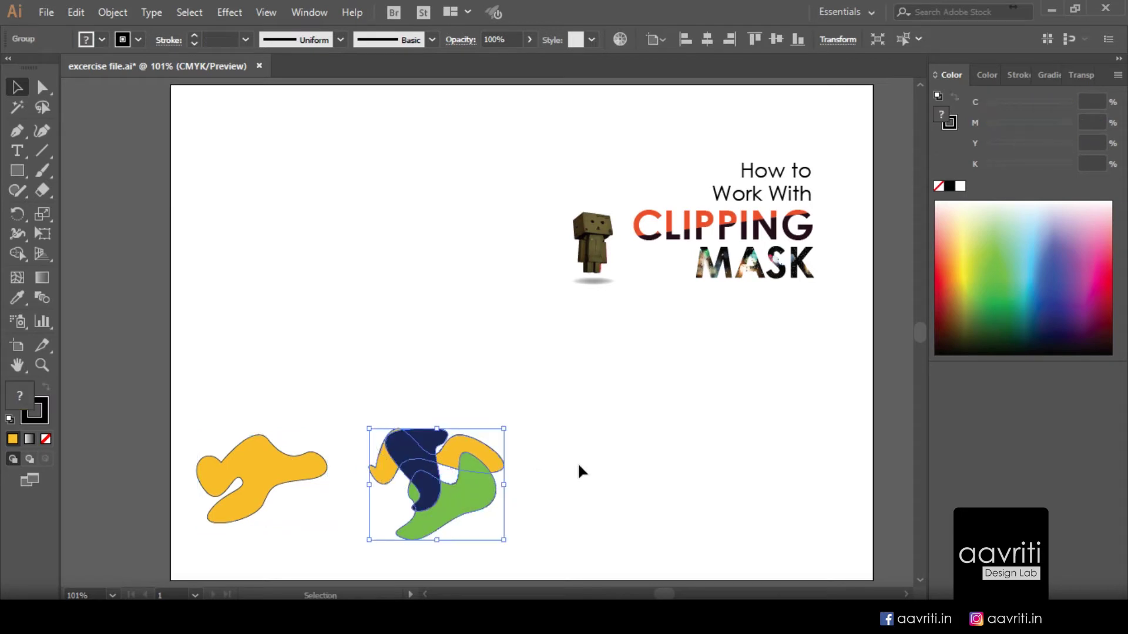
click(578, 466)
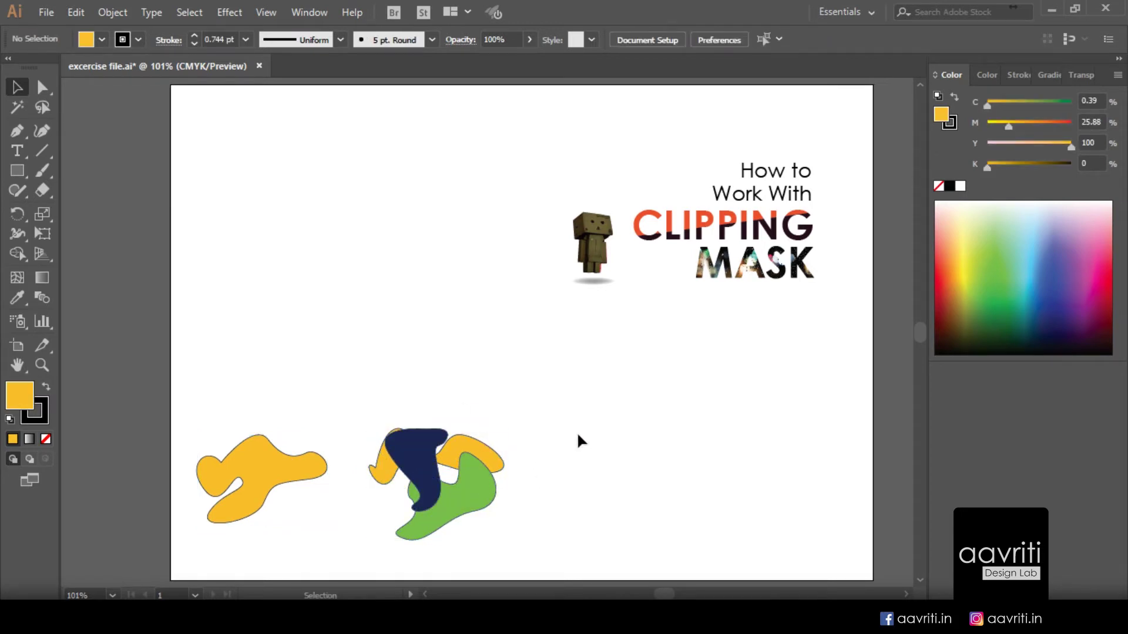
Step: Choose bokeh_photography_19.jpg from the clipping mask project's images folder for placing as a linked image
click(47, 11)
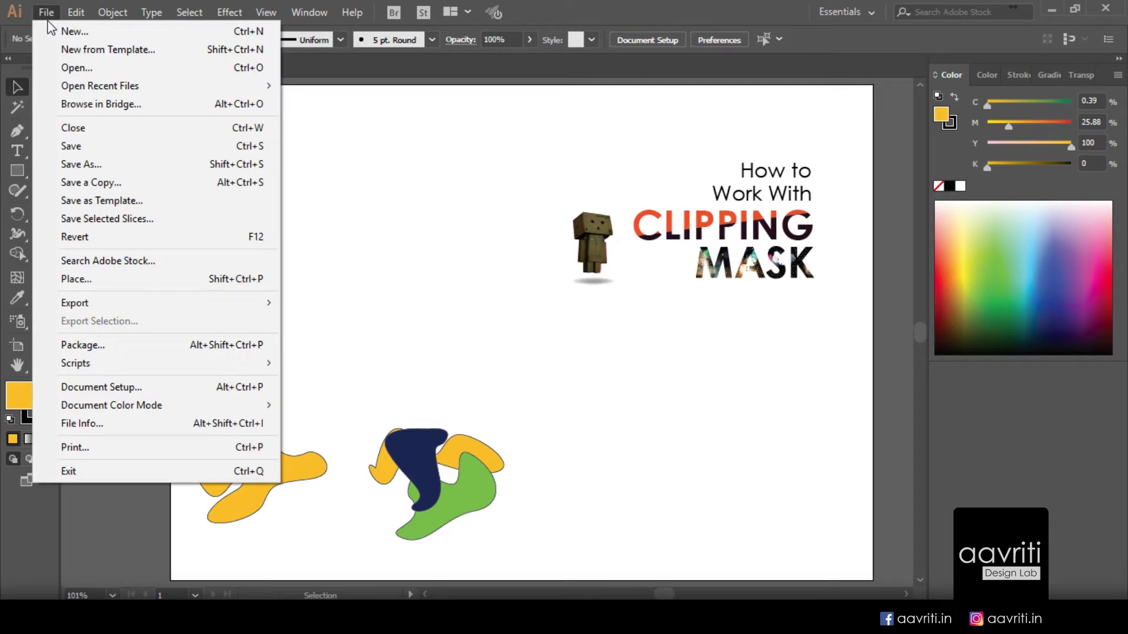
click(121, 285)
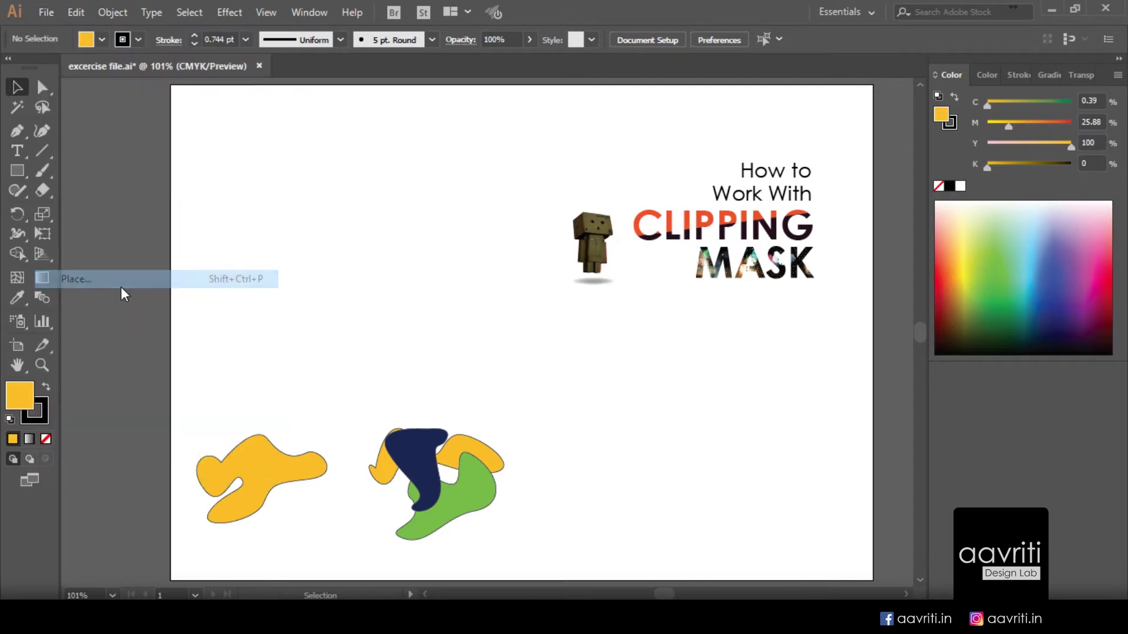
click(424, 160)
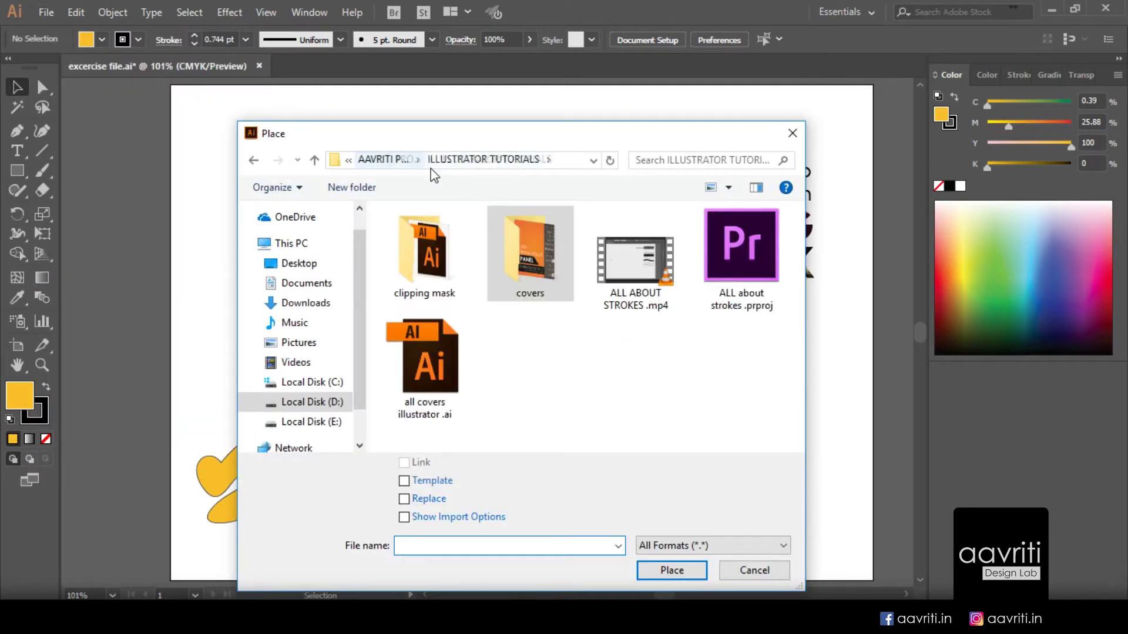
double_click(432, 264)
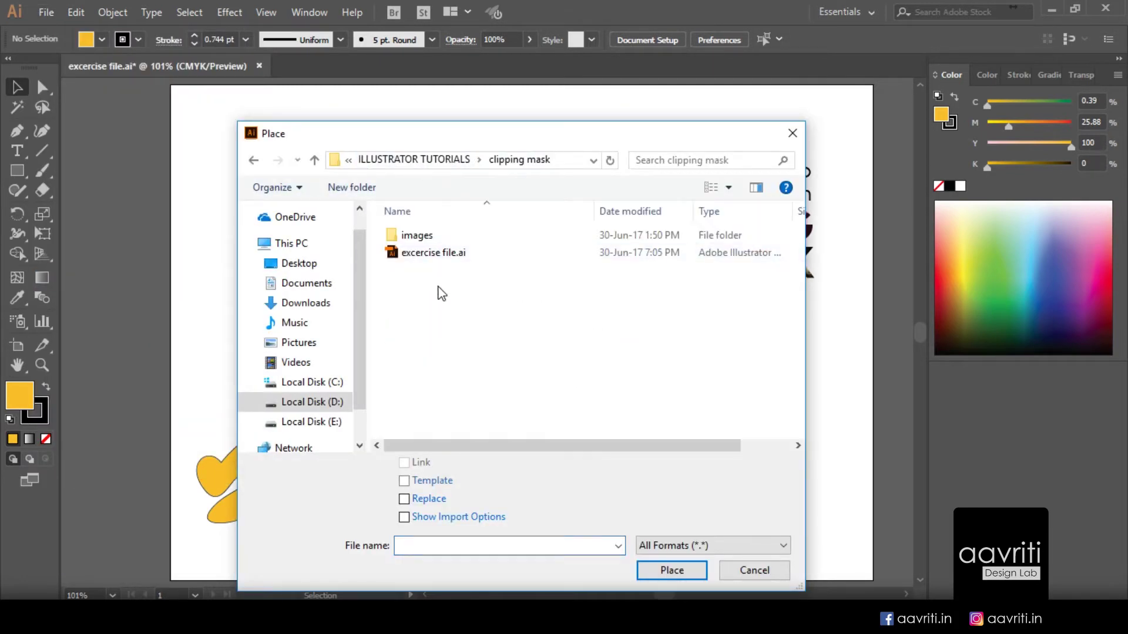
double_click(418, 236)
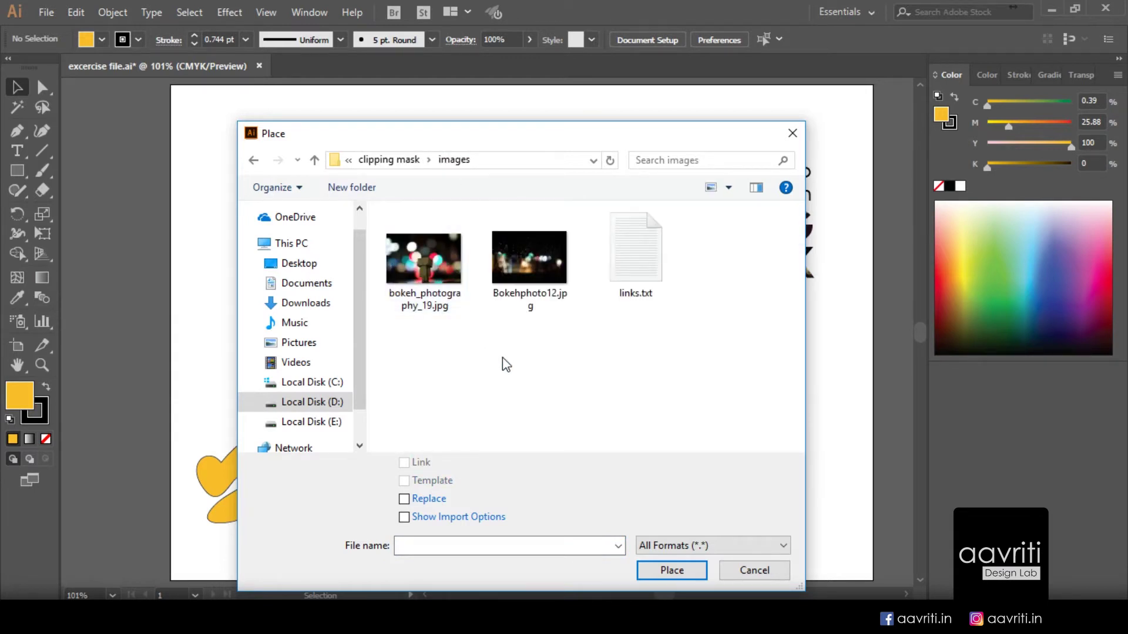
click(425, 265)
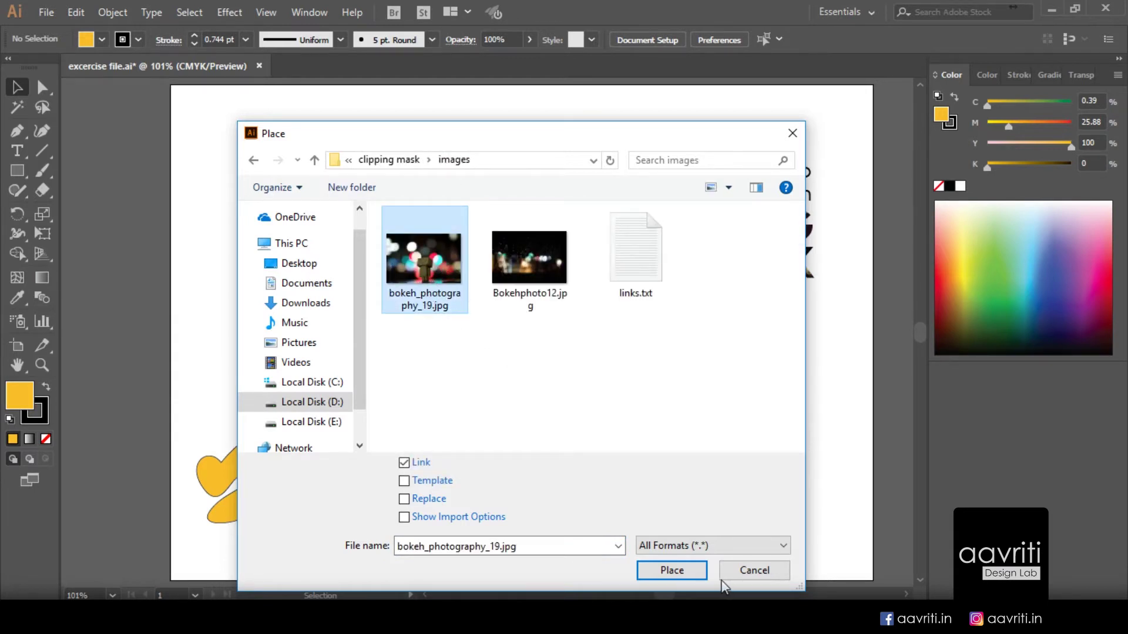
click(684, 574)
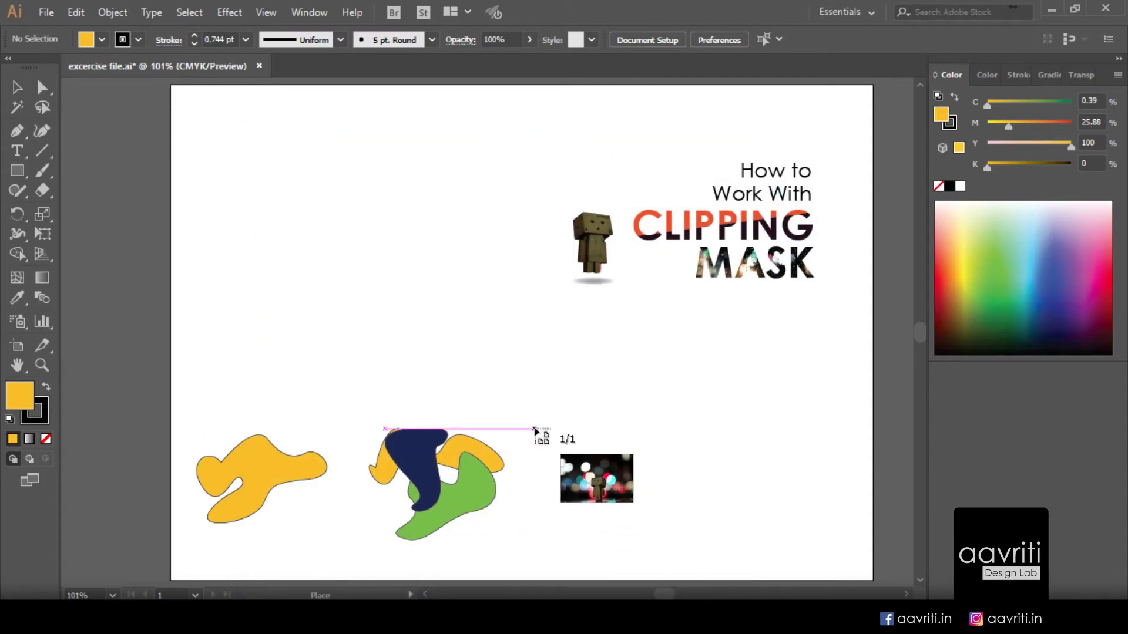
Step: Place the bokeh photo beside the three-colour group, embed it in the document, and reduce it slightly
drag(534, 424, 707, 561)
click(294, 40)
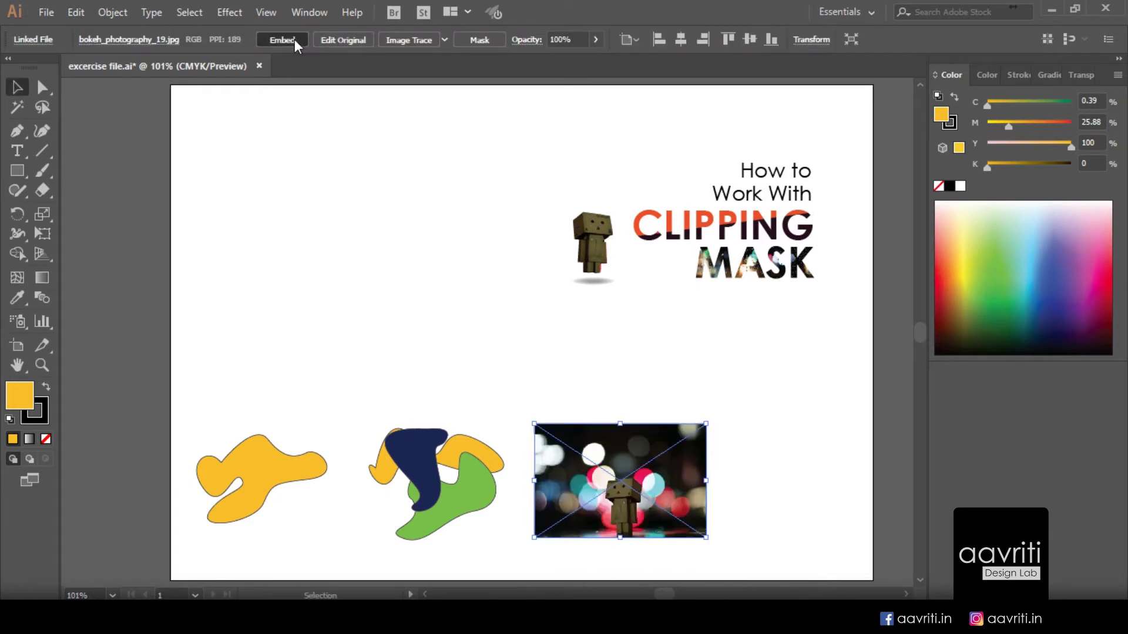
click(847, 496)
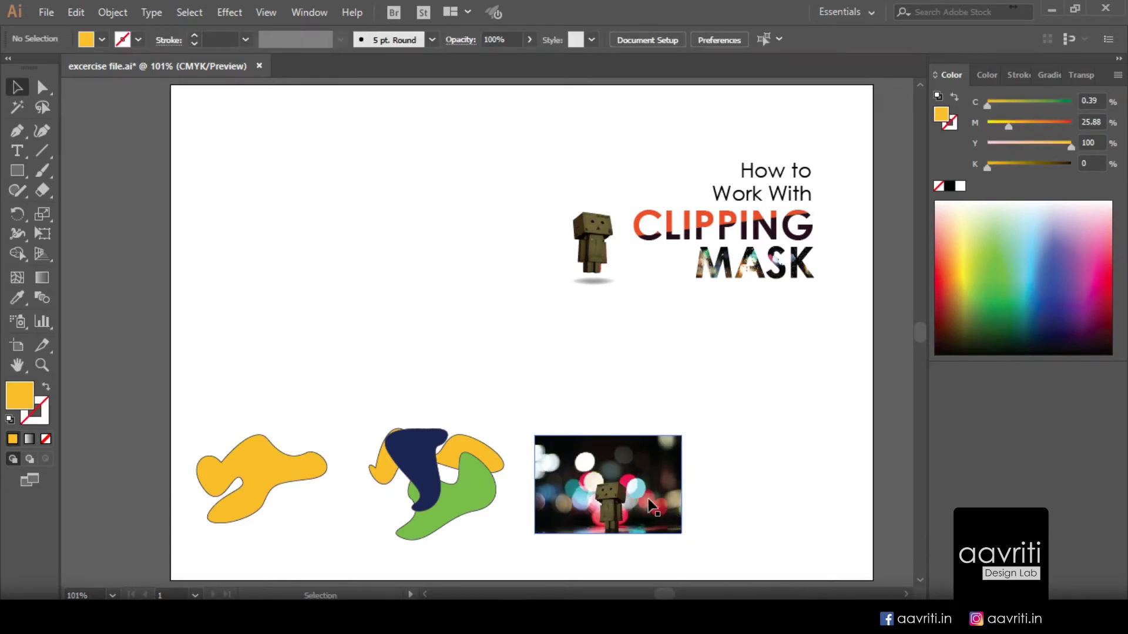
Step: Add the text CLIP ME beside the photo and enlarge it to about 44.71 pt
click(18, 151)
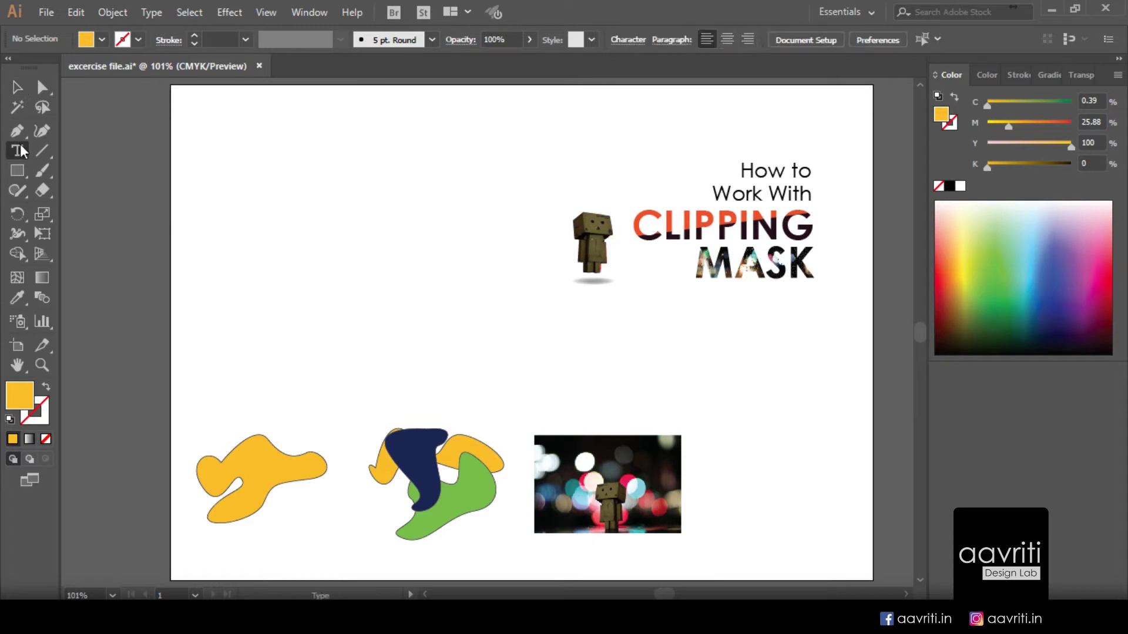
click(715, 438)
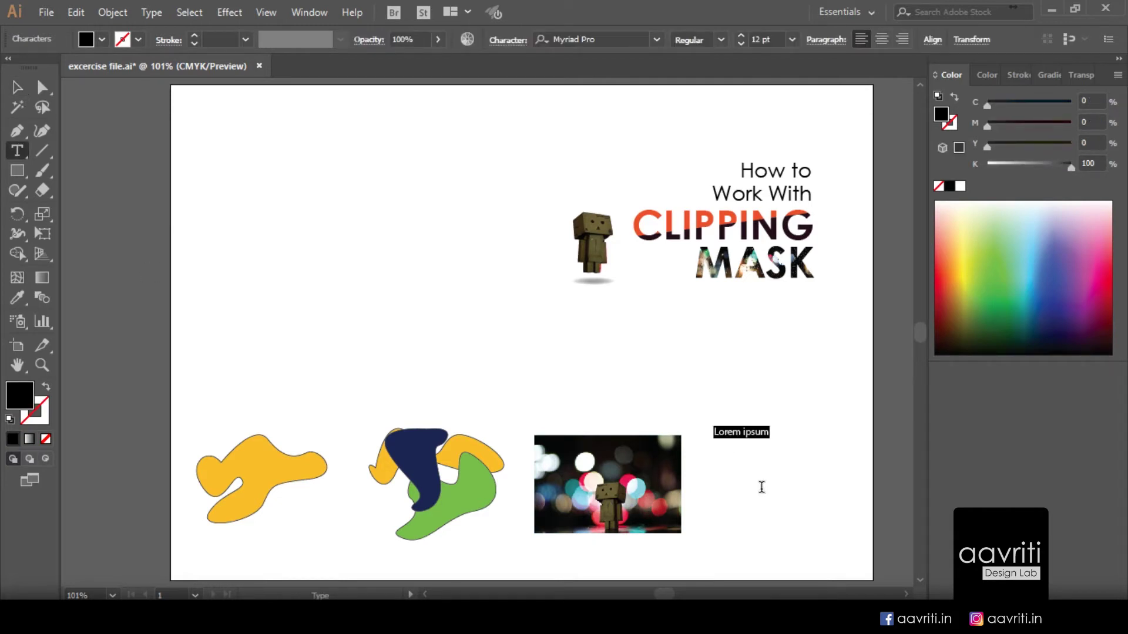
text(CLIP ME)
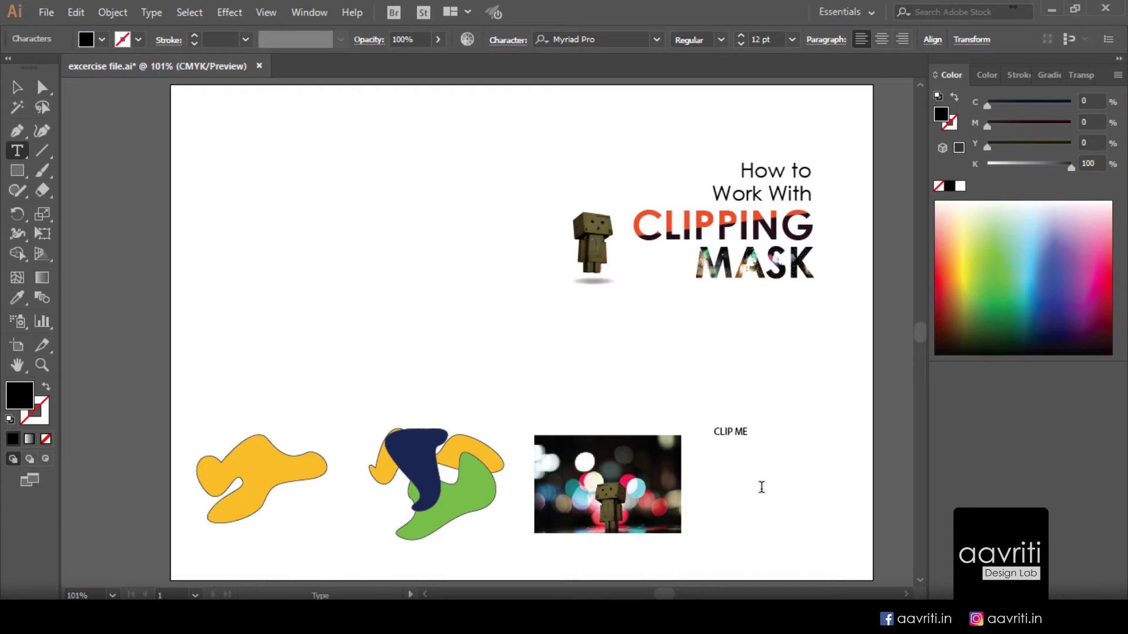
drag(748, 439, 840, 575)
ctrl+click(841, 576)
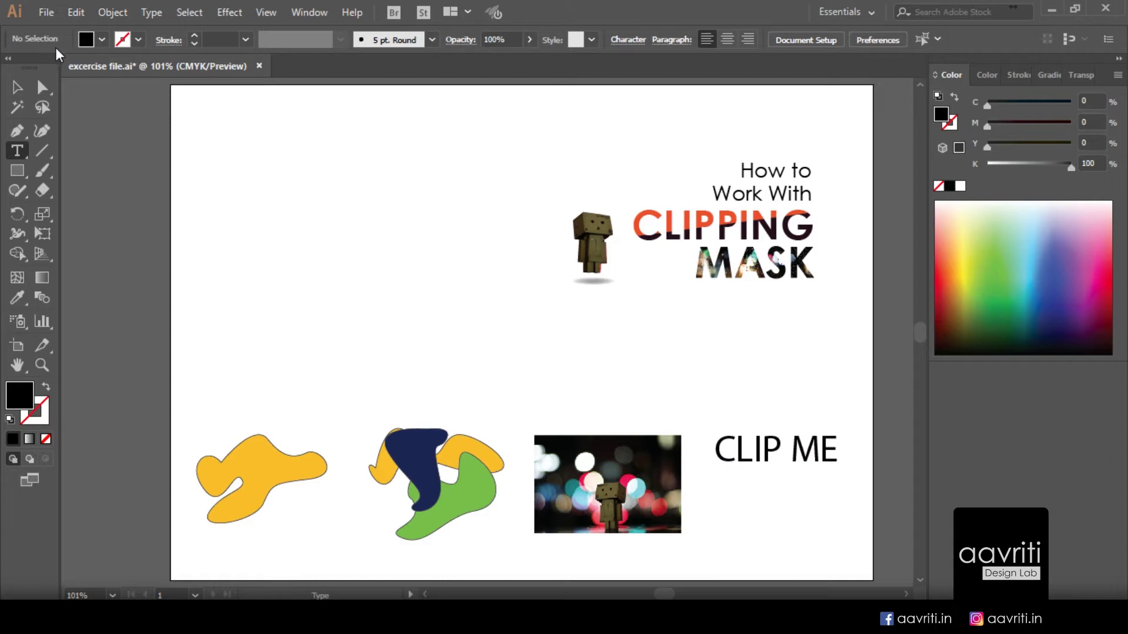
Step: Move the CLIP ME text down in line with the other objects and set its font style to Bold
click(17, 87)
drag(751, 451, 743, 504)
click(720, 39)
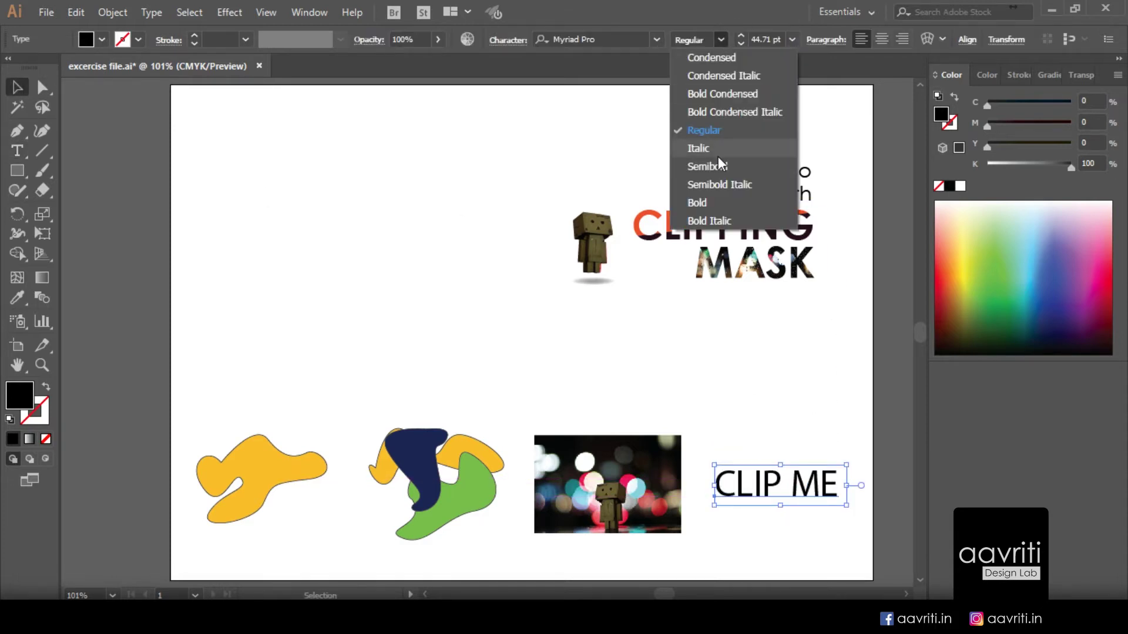
click(709, 201)
click(809, 424)
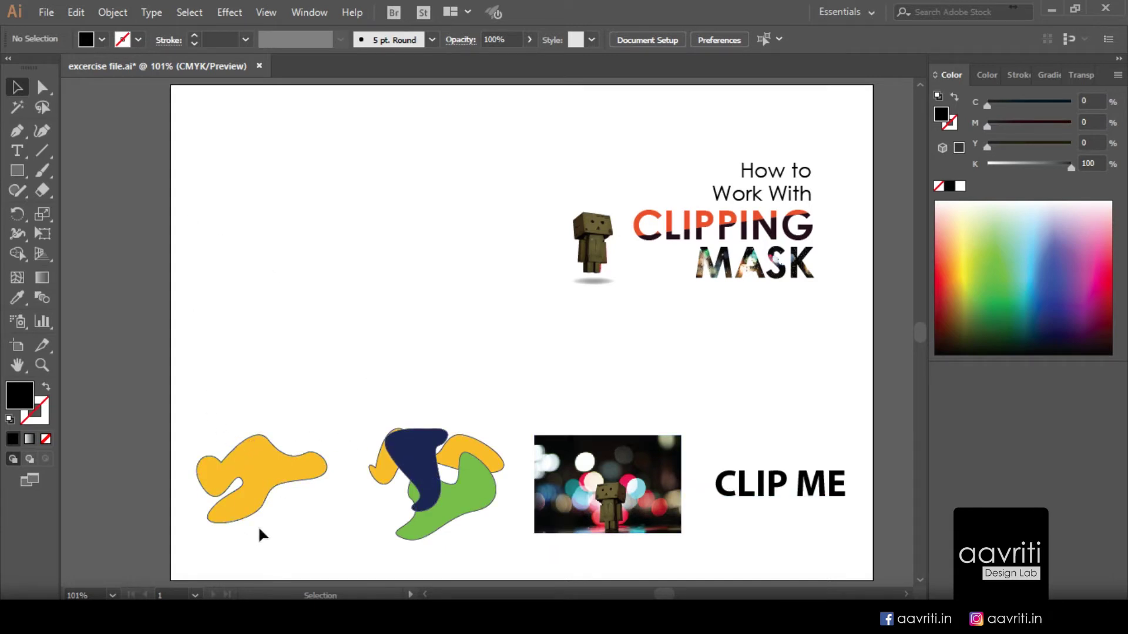
Step: Draw a black circle with the Ellipse tool in the empty upper-left area of the artboard
click(17, 170)
click(100, 209)
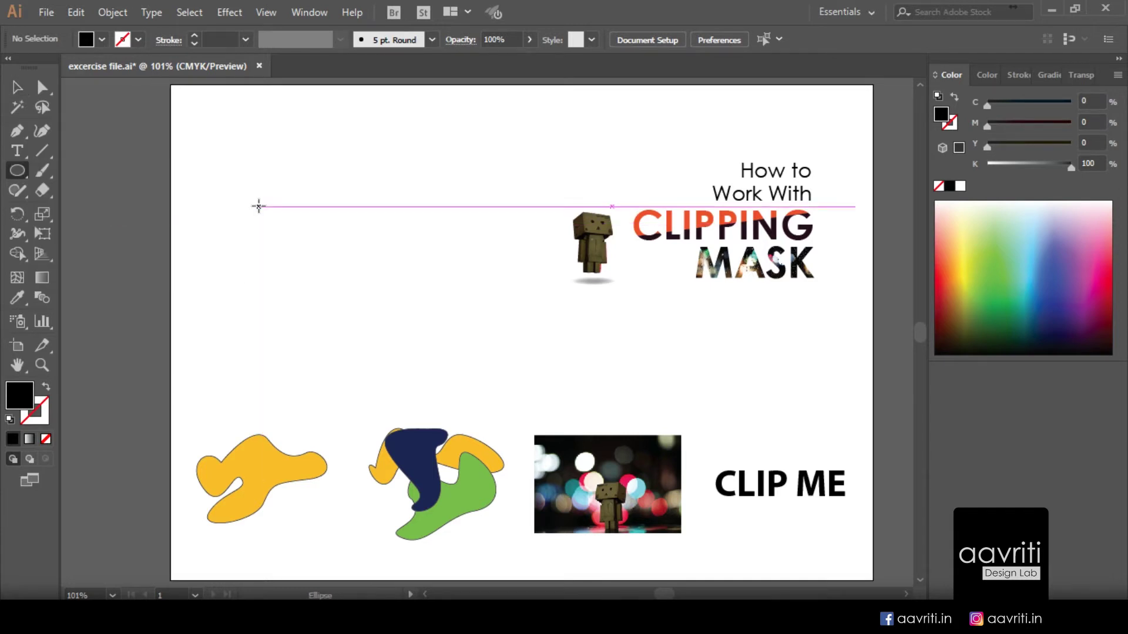
drag(259, 206, 361, 305)
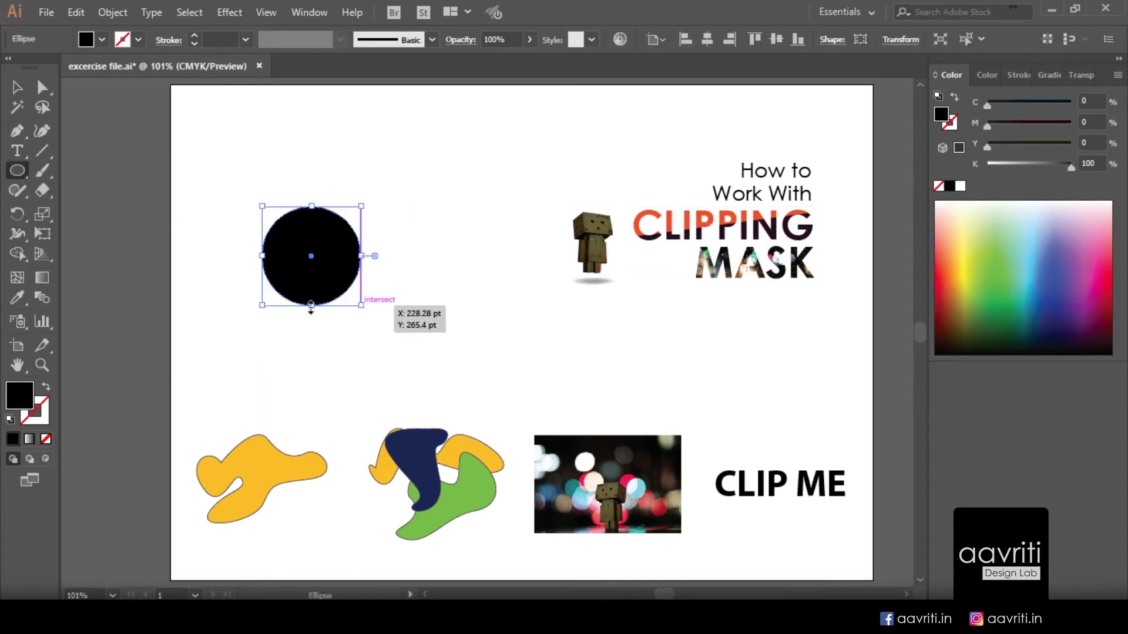
Step: Place the circle over the orange shape and a copy over the three-colour group, giving the copy no fill and a 1 pt black stroke
key(v)
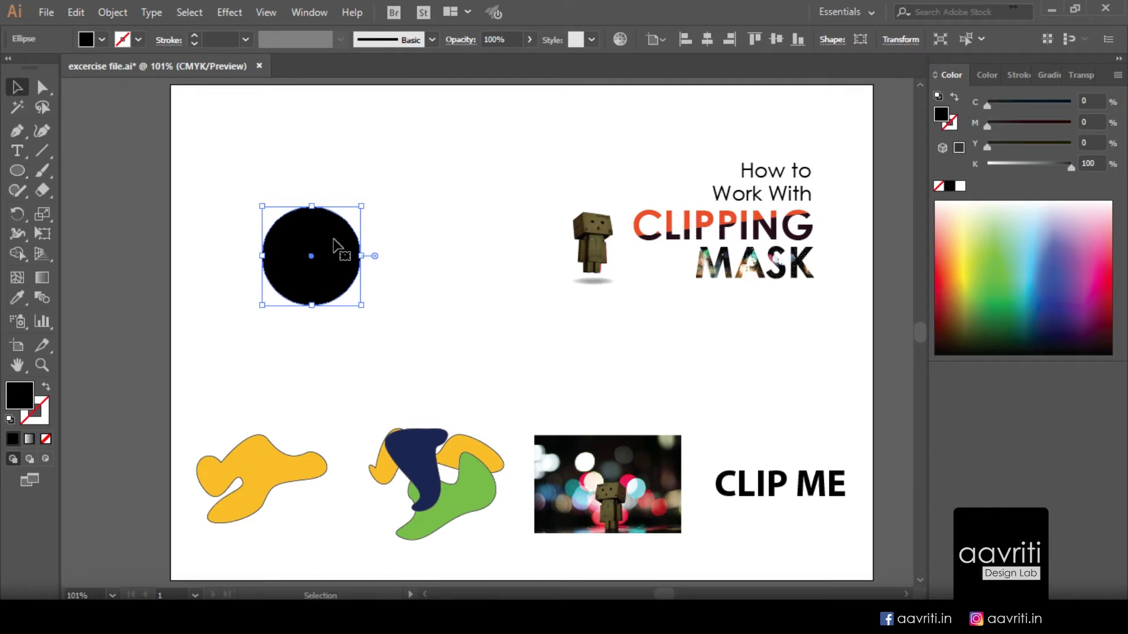
drag(332, 255, 411, 486)
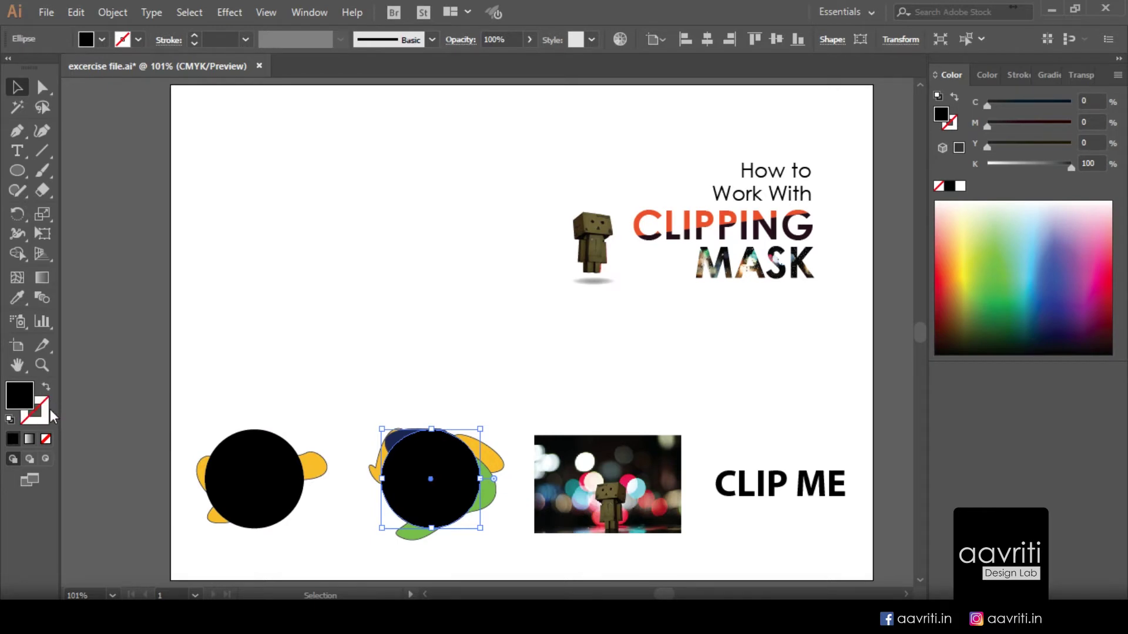
click(46, 386)
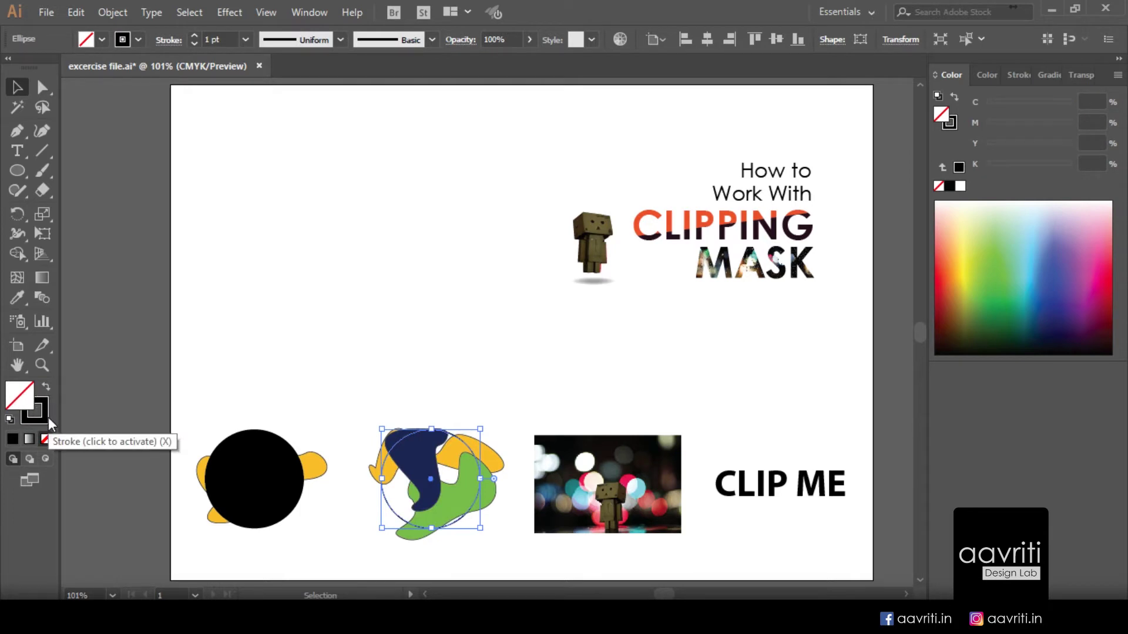
click(398, 377)
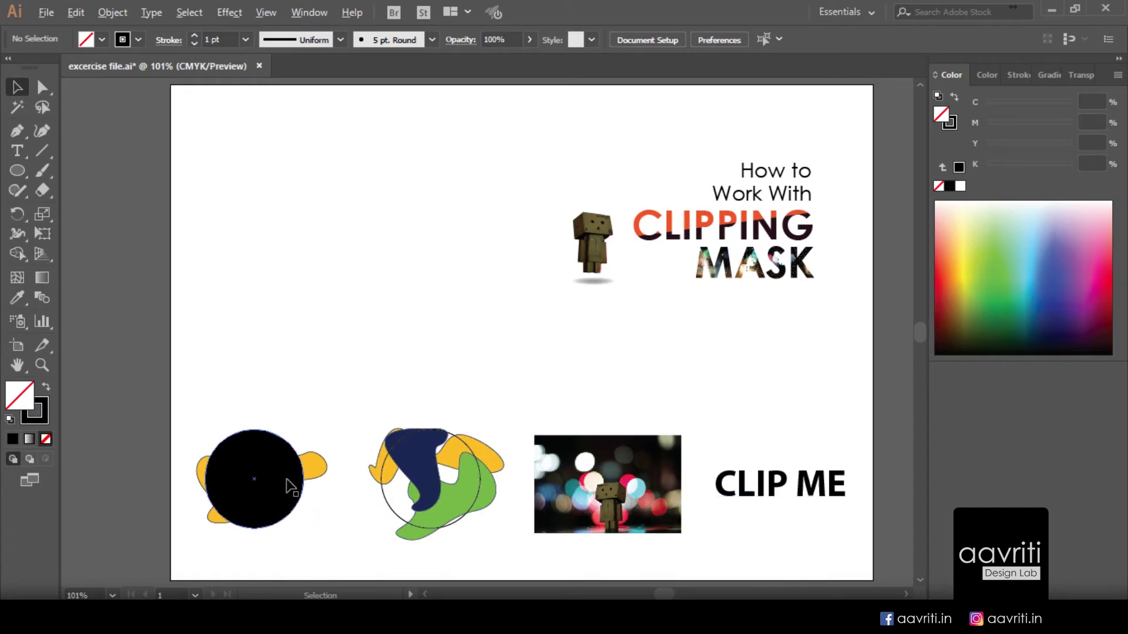
Step: Copy the black circle from the orange shape onto the bokeh photo and remove the copy's fill
drag(293, 480, 648, 489)
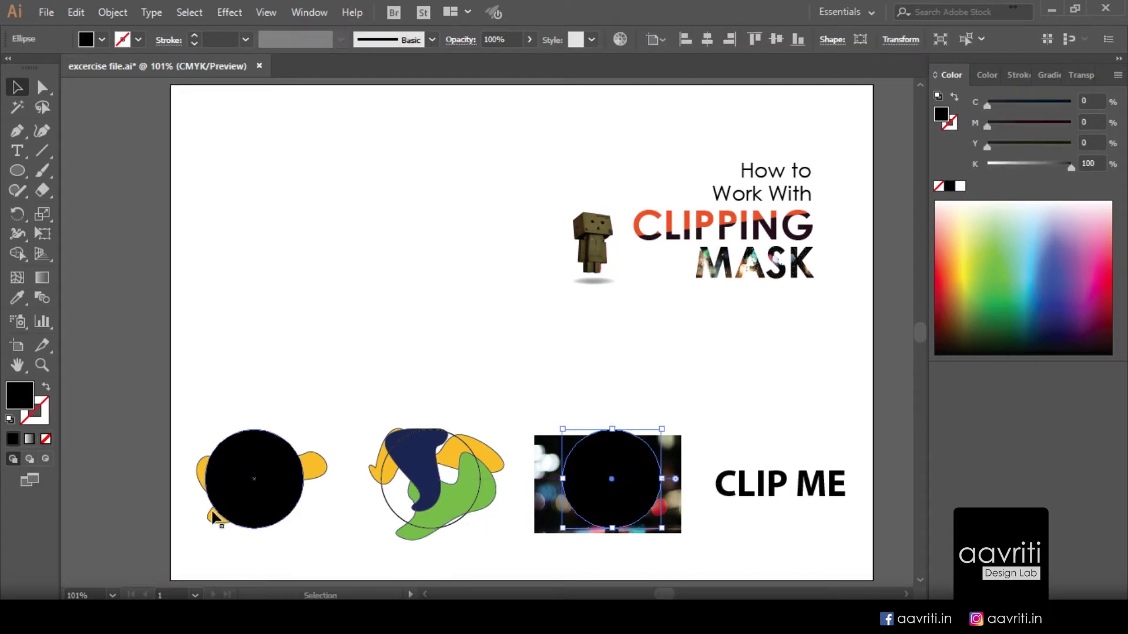
click(46, 438)
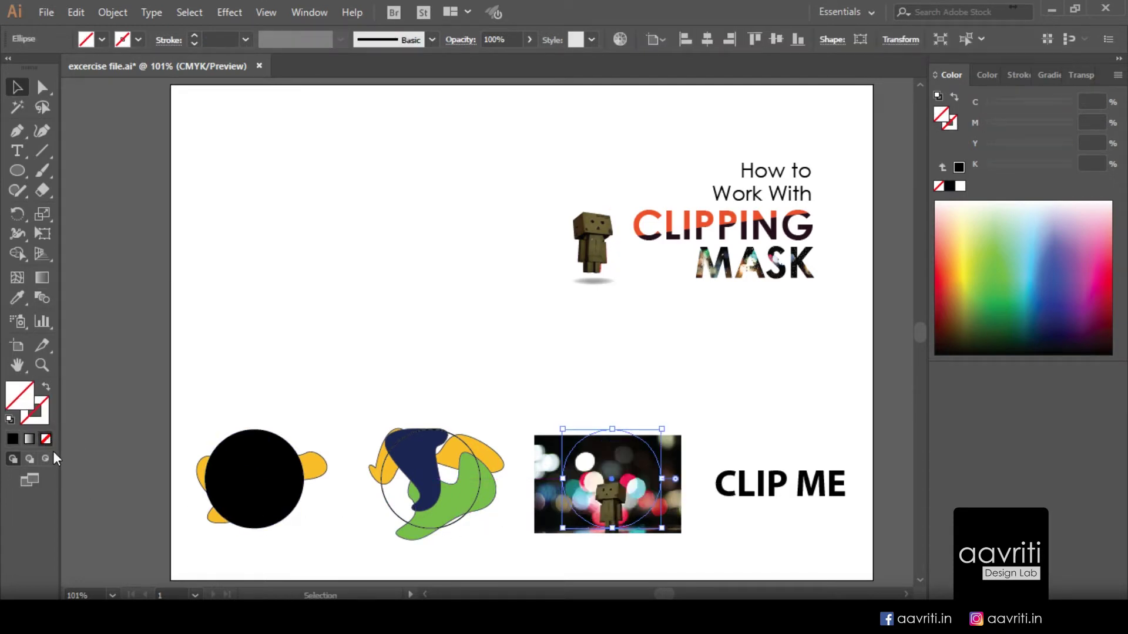
click(638, 406)
click(626, 431)
click(657, 405)
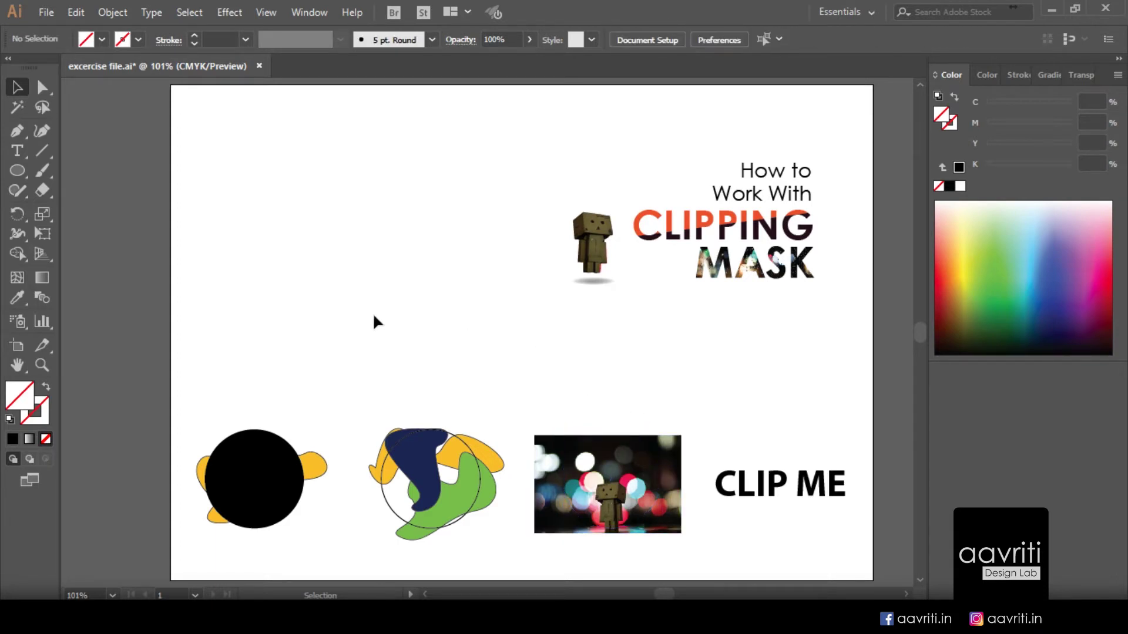
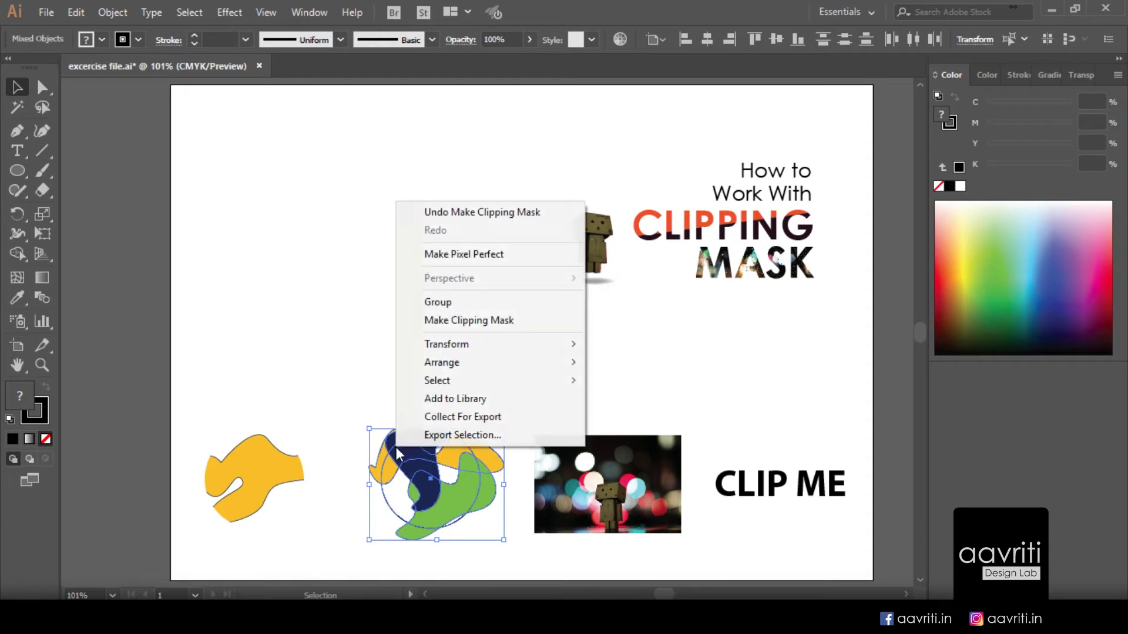
Step: Make a clipping mask from the outlined circle over the three-colour group
click(475, 326)
click(432, 379)
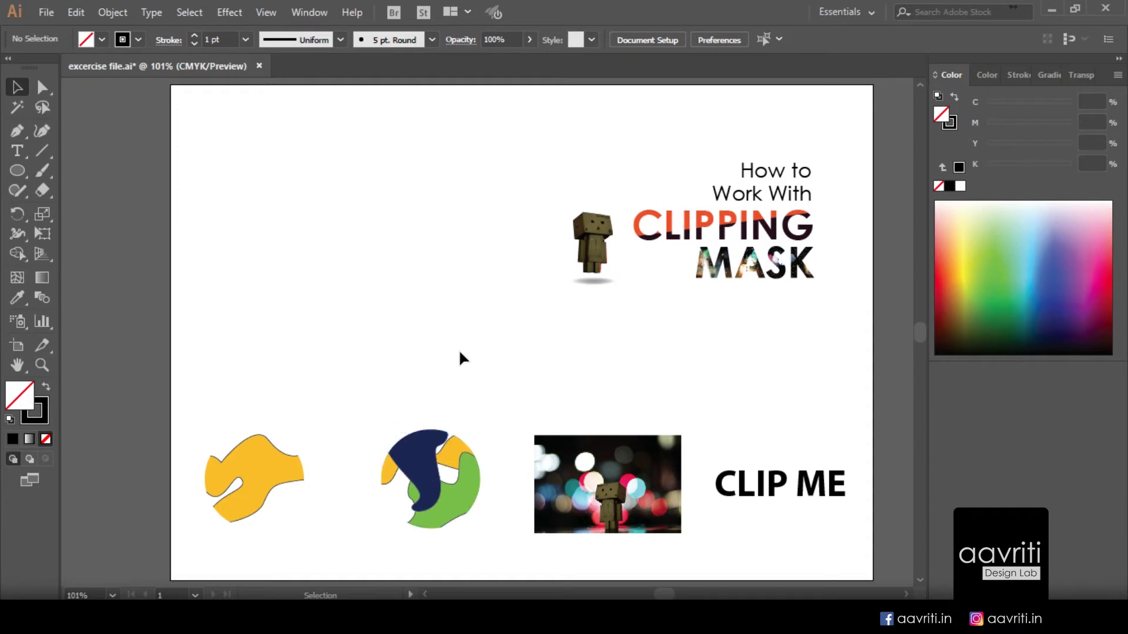
Step: Select the bokeh photo with its unfilled circle and clip the photo to the circle with a clipping mask
drag(596, 361, 647, 546)
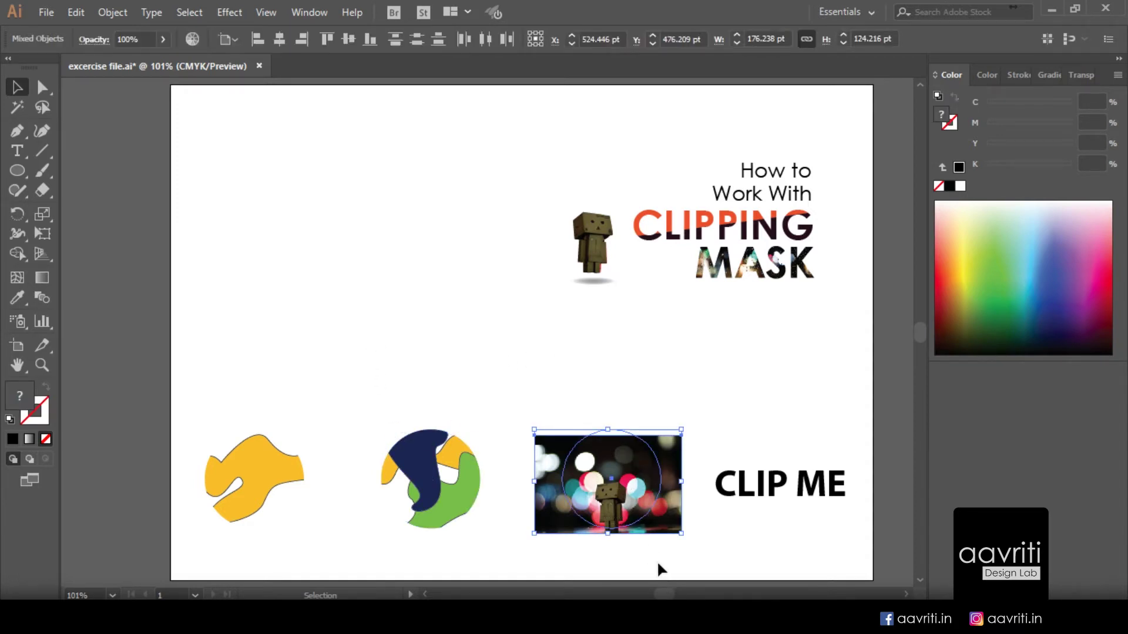
click(115, 12)
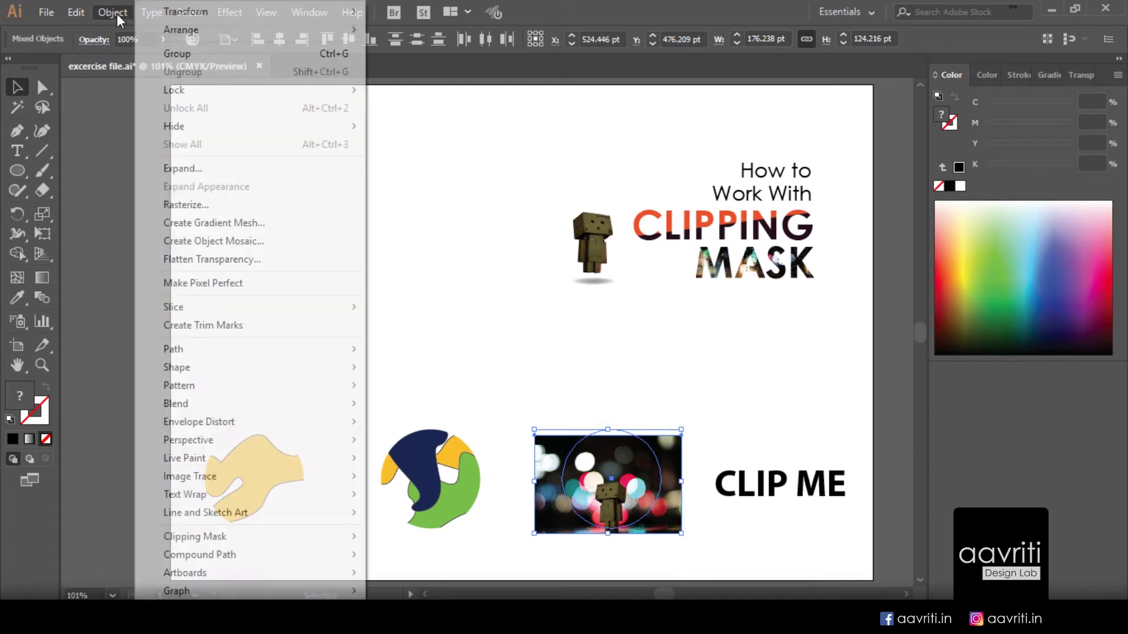
mouse_move(256, 532)
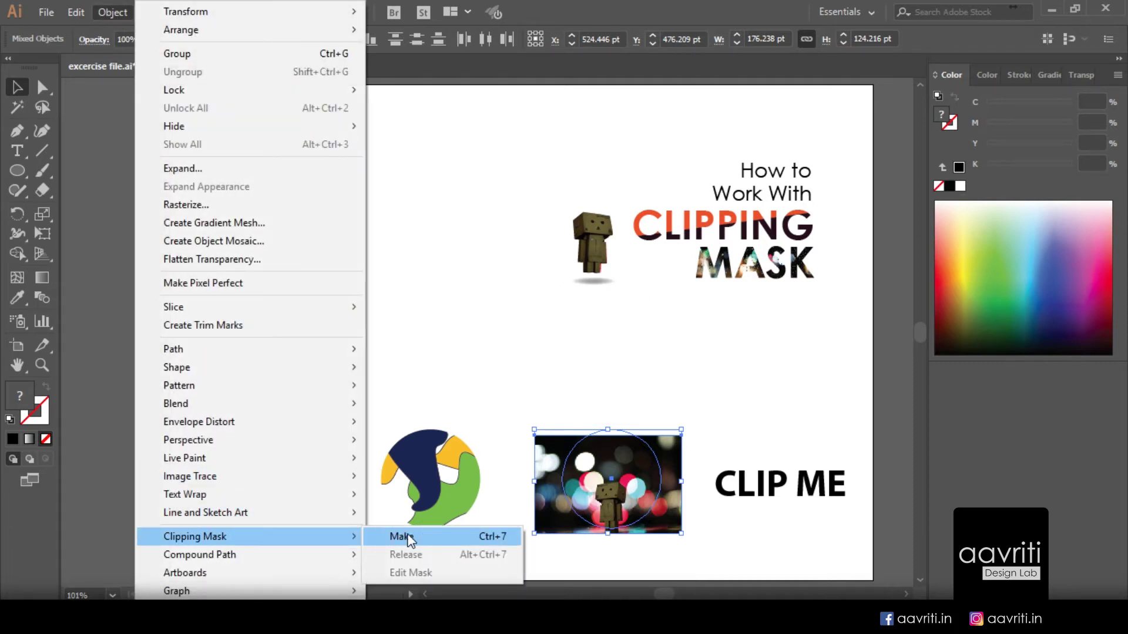
click(503, 352)
drag(597, 386, 650, 555)
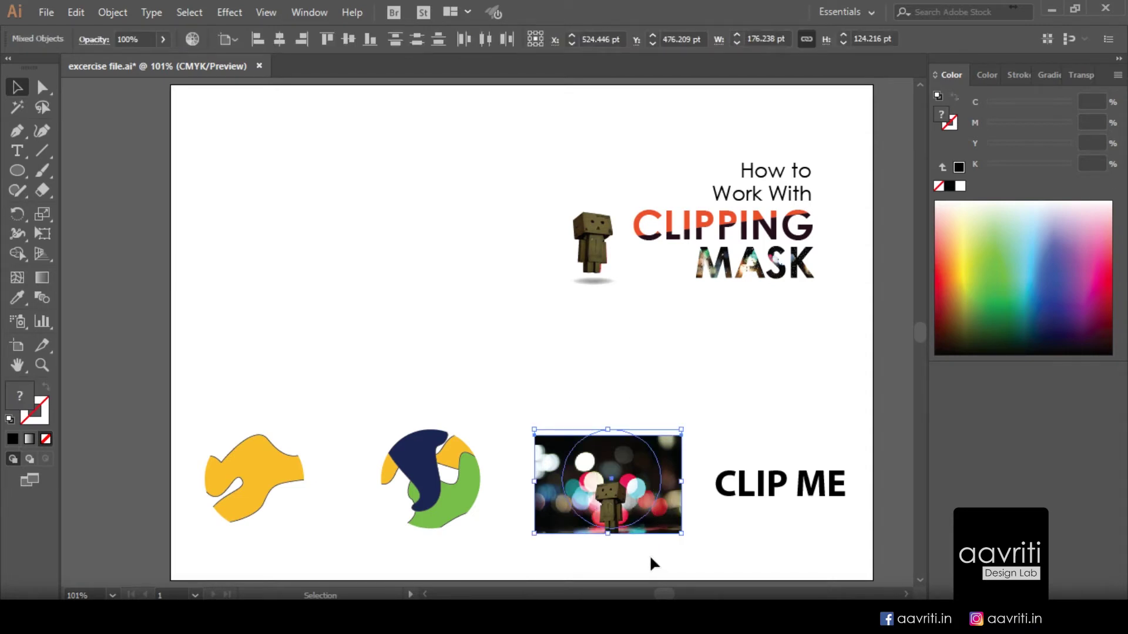
key(ctrl)
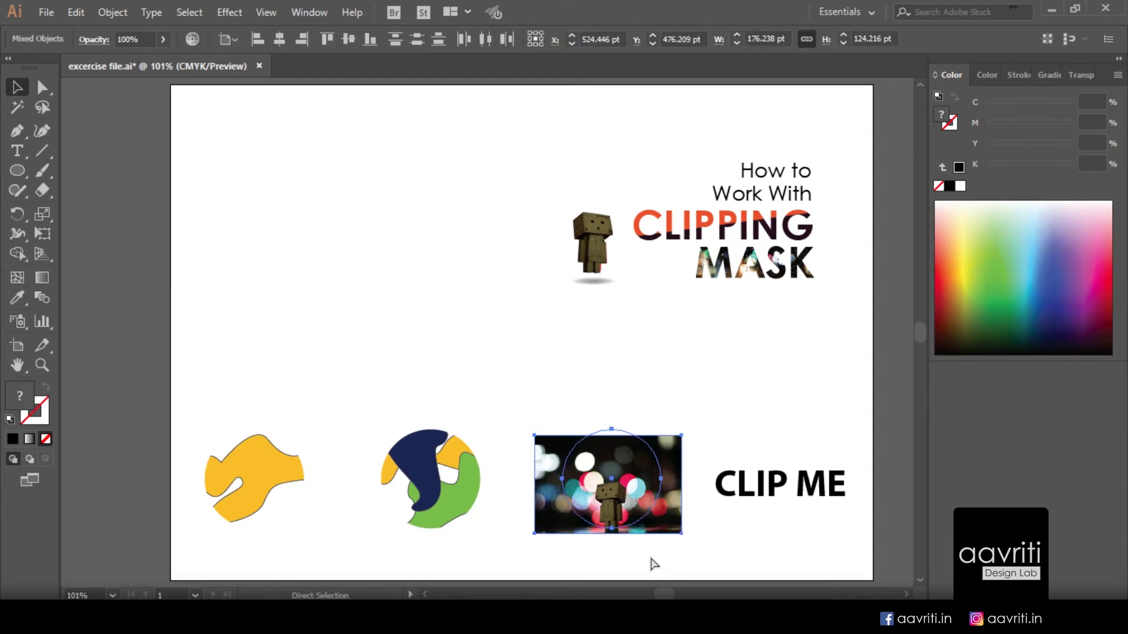
key(ctrl+7)
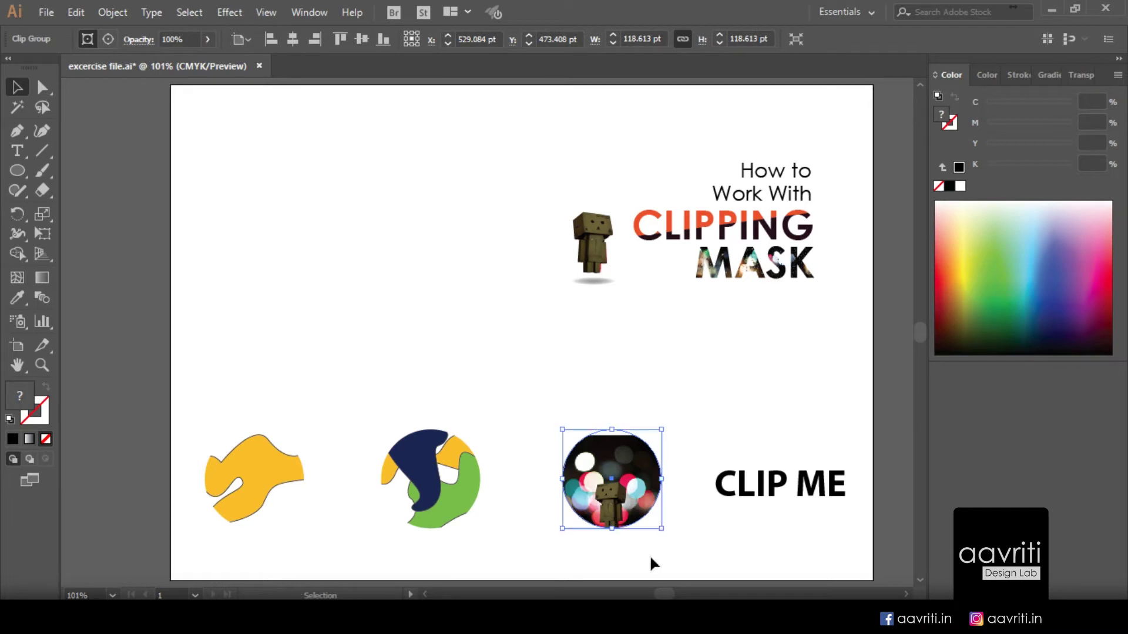
click(646, 555)
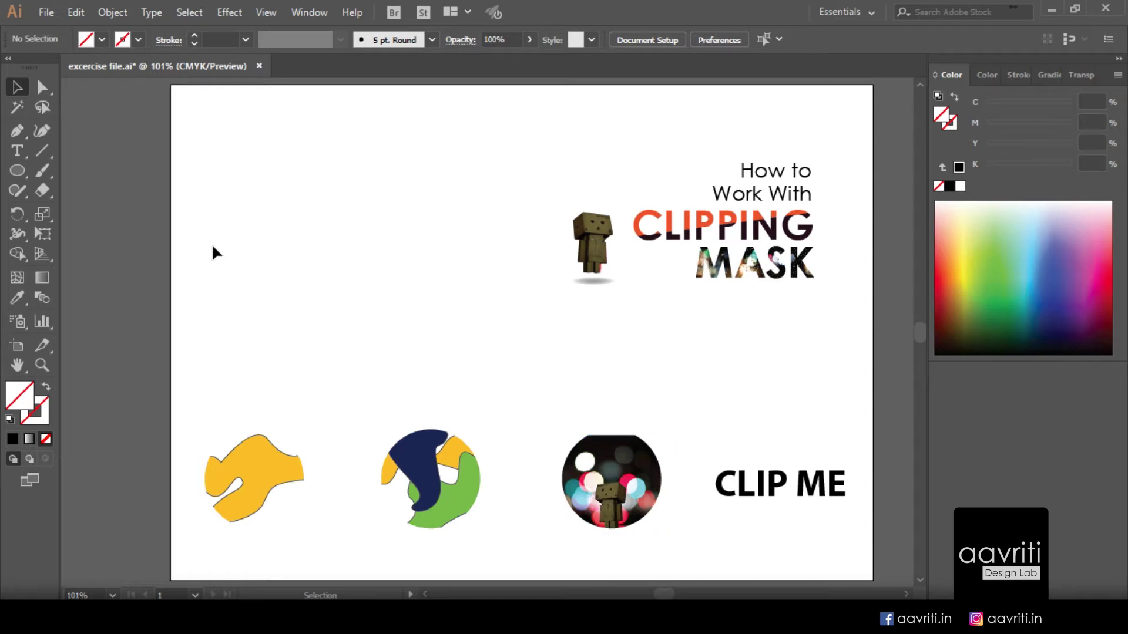
Step: Draw a circle without fill or stroke in the empty area, shrink it, and position it over the CLIP ME text
key(l)
drag(242, 239, 388, 385)
click(17, 87)
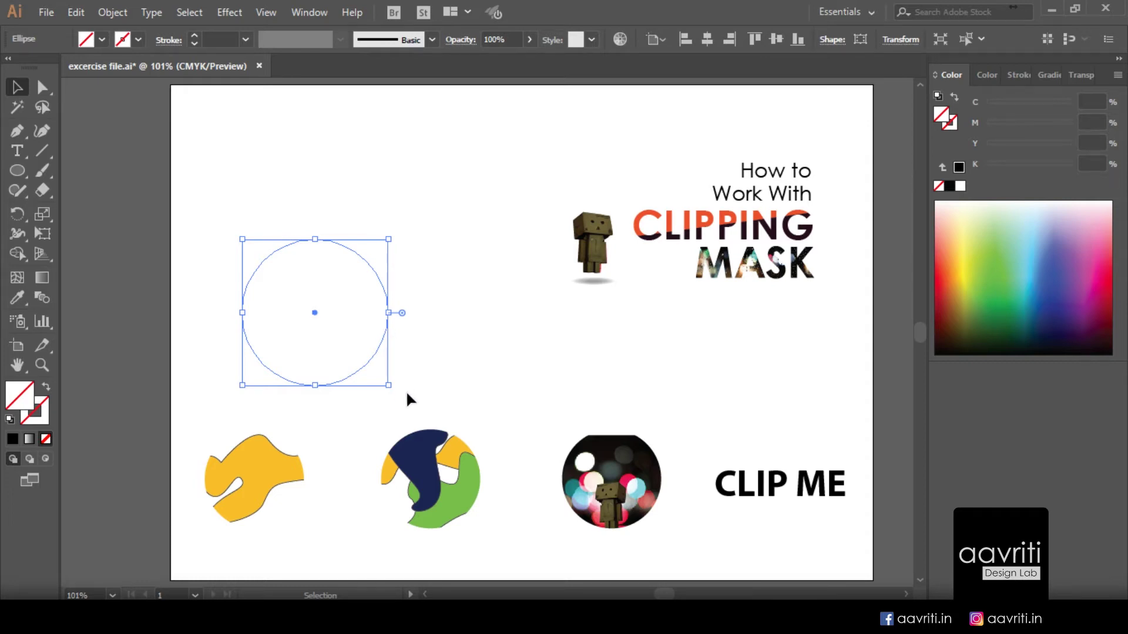
drag(388, 385, 347, 334)
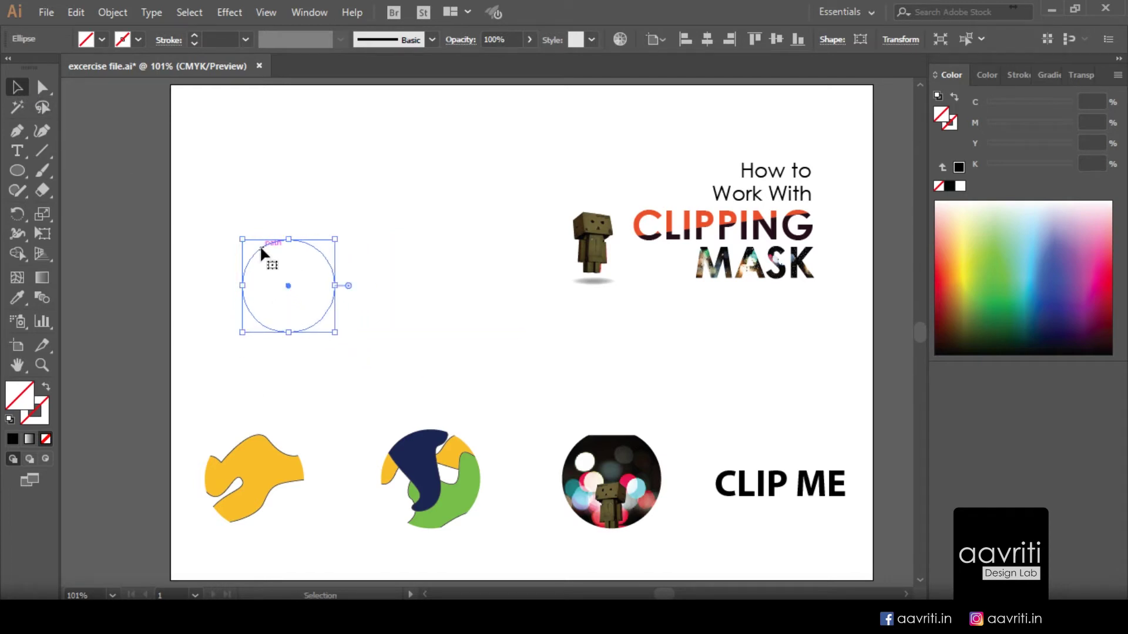
drag(261, 251, 758, 450)
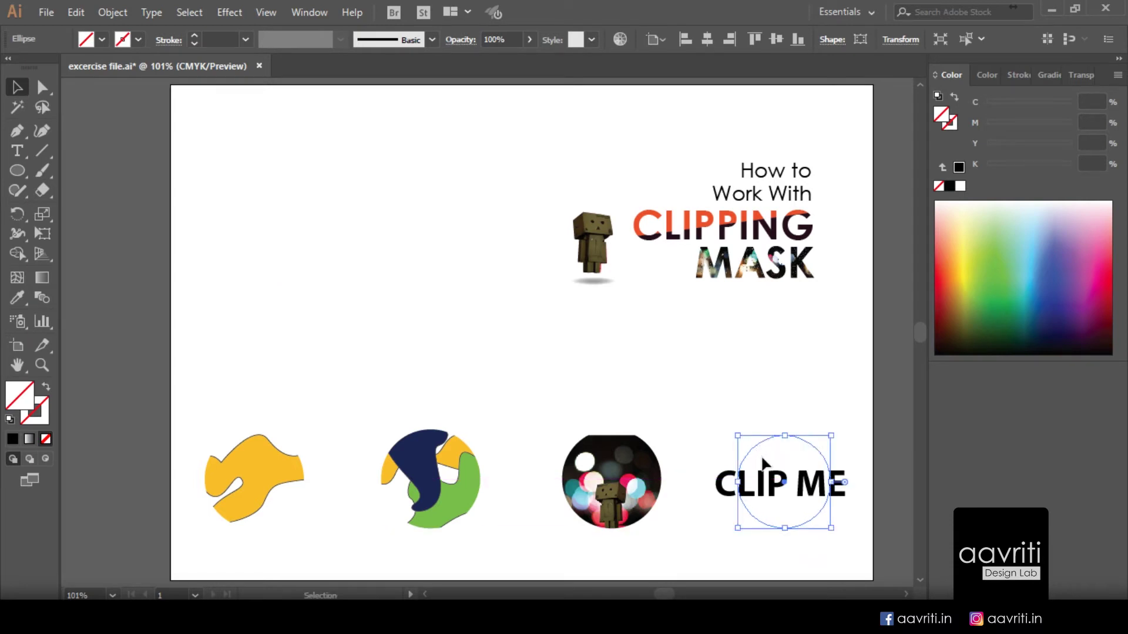
Step: Make a clipping mask from the circle and the CLIP ME text
drag(747, 389, 830, 550)
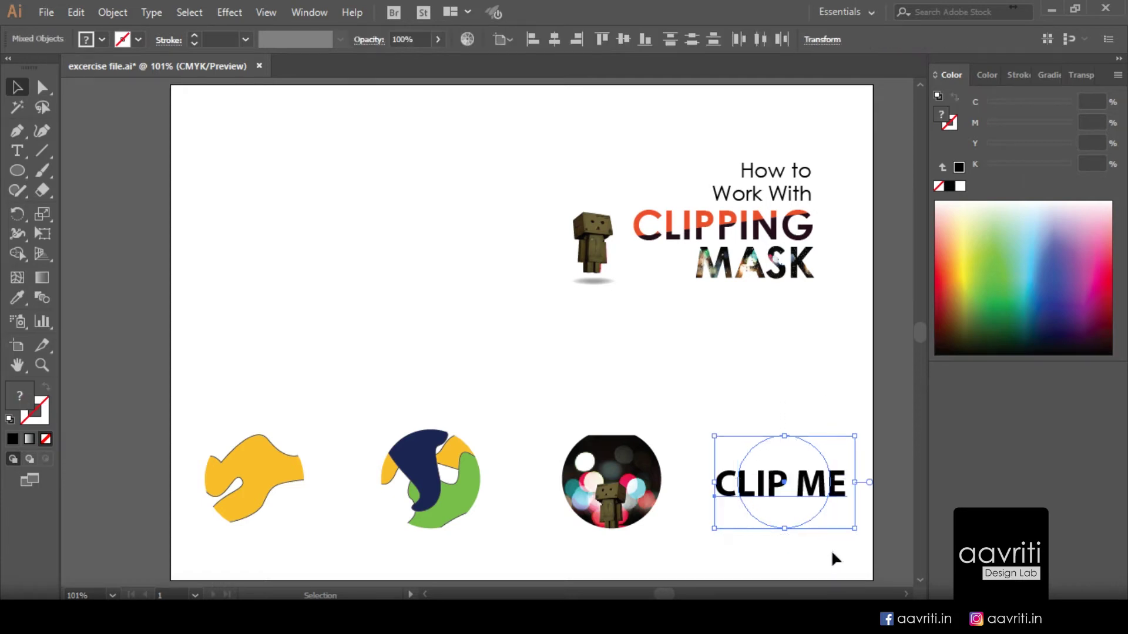
right_click(765, 495)
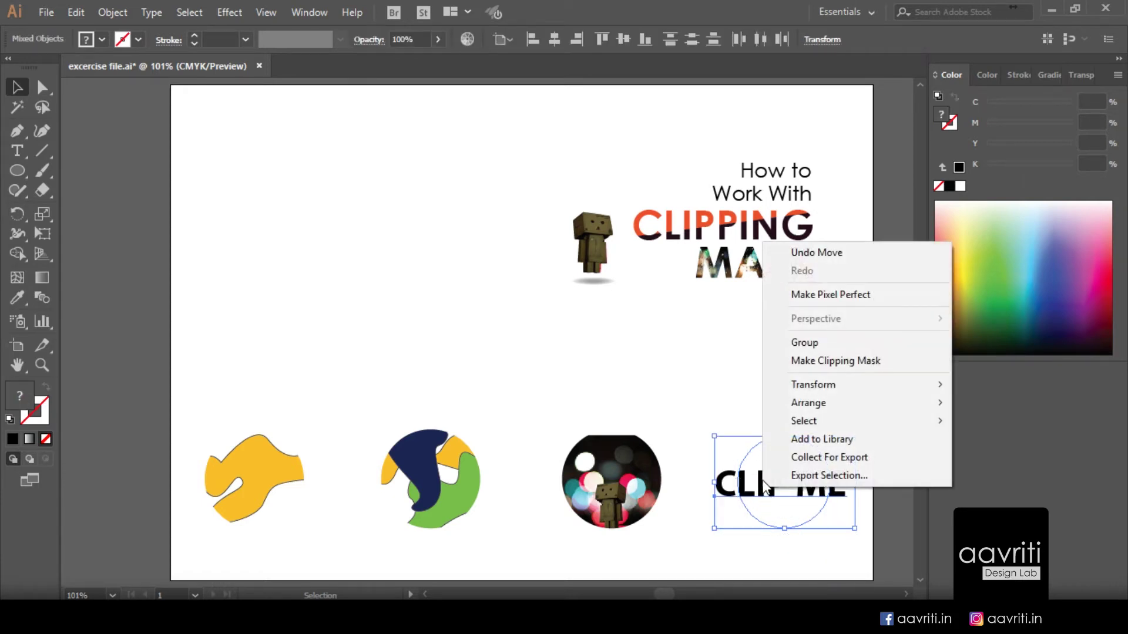
click(830, 361)
click(738, 378)
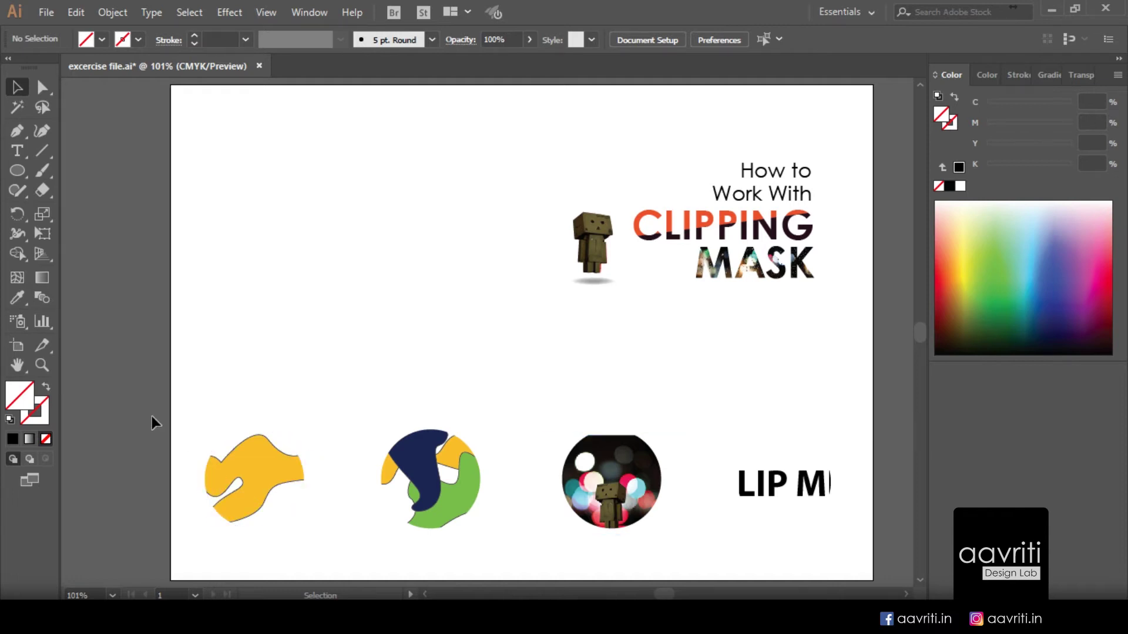
Step: Delete all four clipped examples from the lower part of the artboard
drag(149, 408, 867, 565)
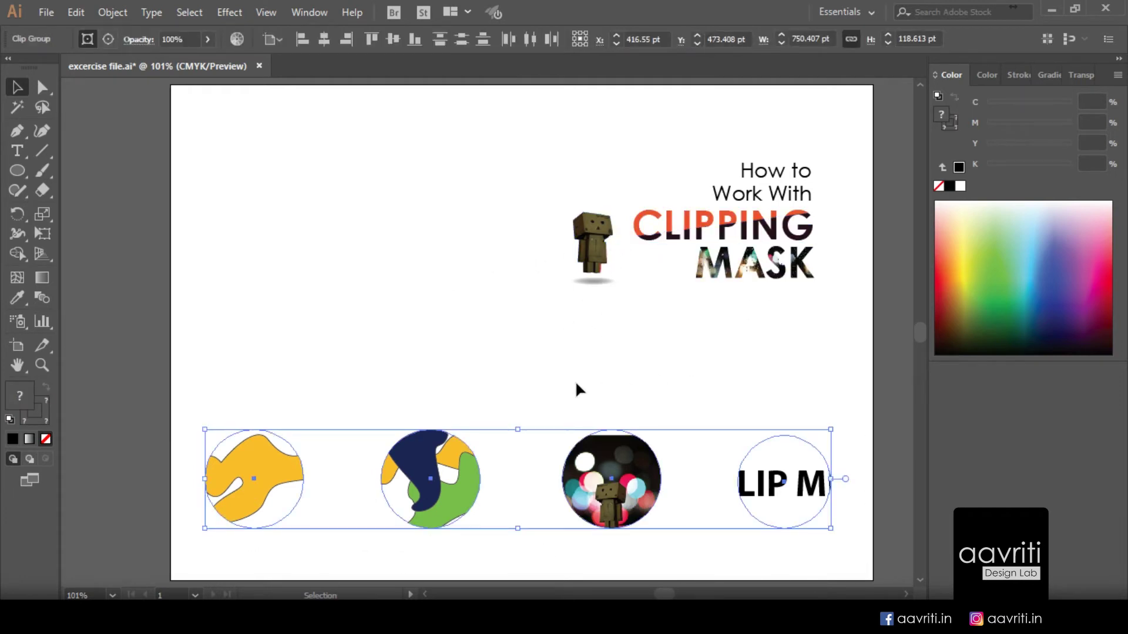
key(ctrl+alt+7)
click(234, 416)
drag(233, 411, 759, 524)
key(Delete)
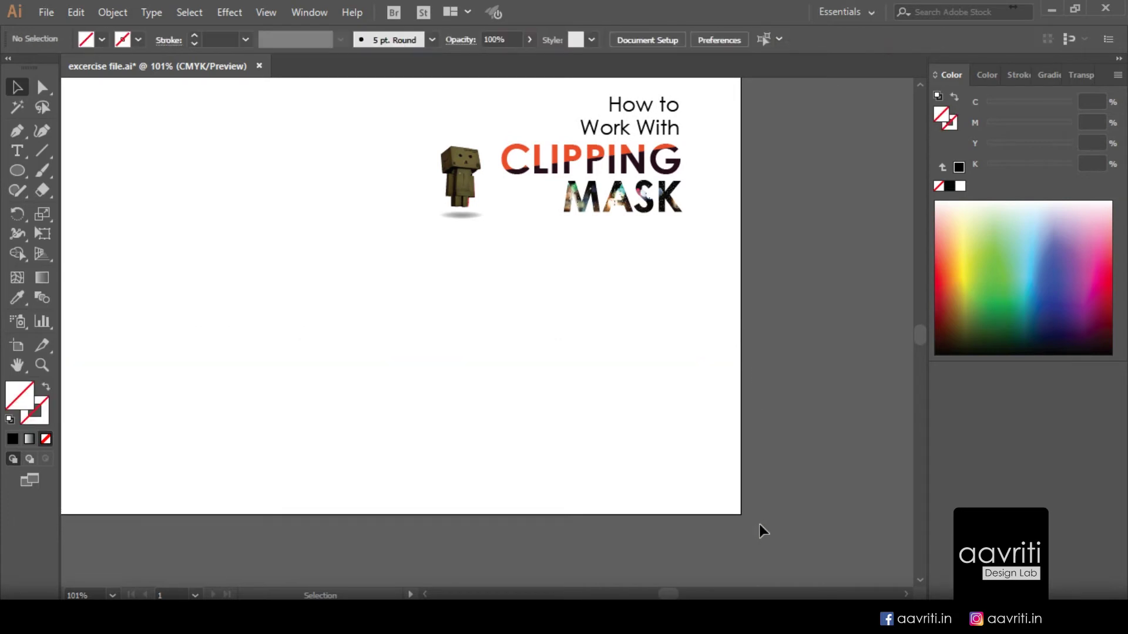
Step: Add the text CLIPPING in the empty area below the title artwork
key(ctrl+minus)
key(ctrl+0)
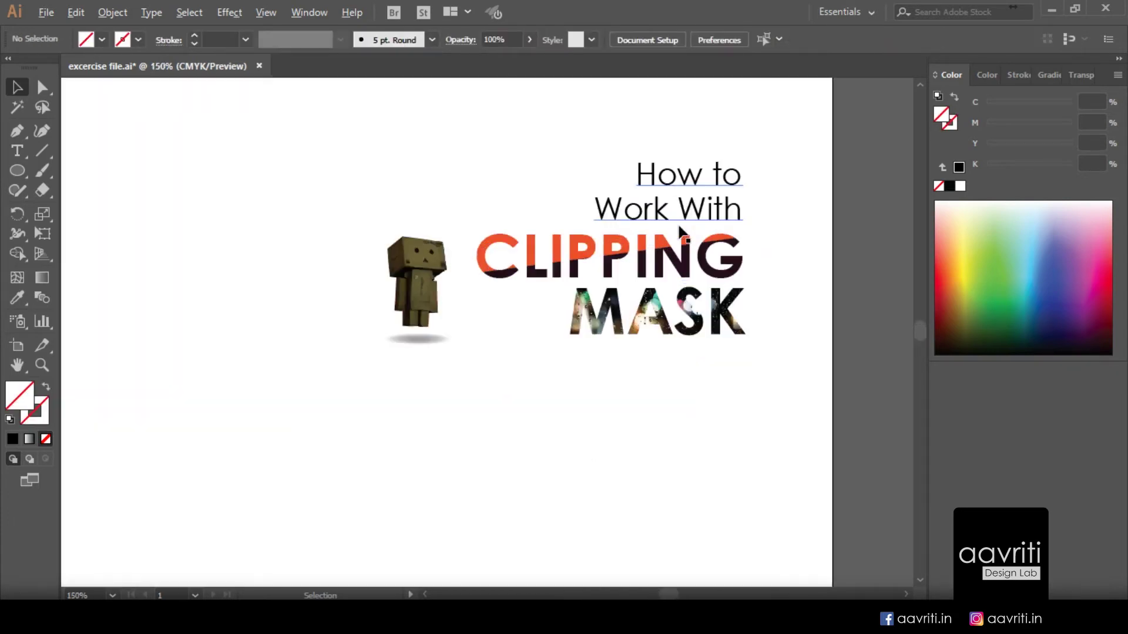
key(ctrl+1)
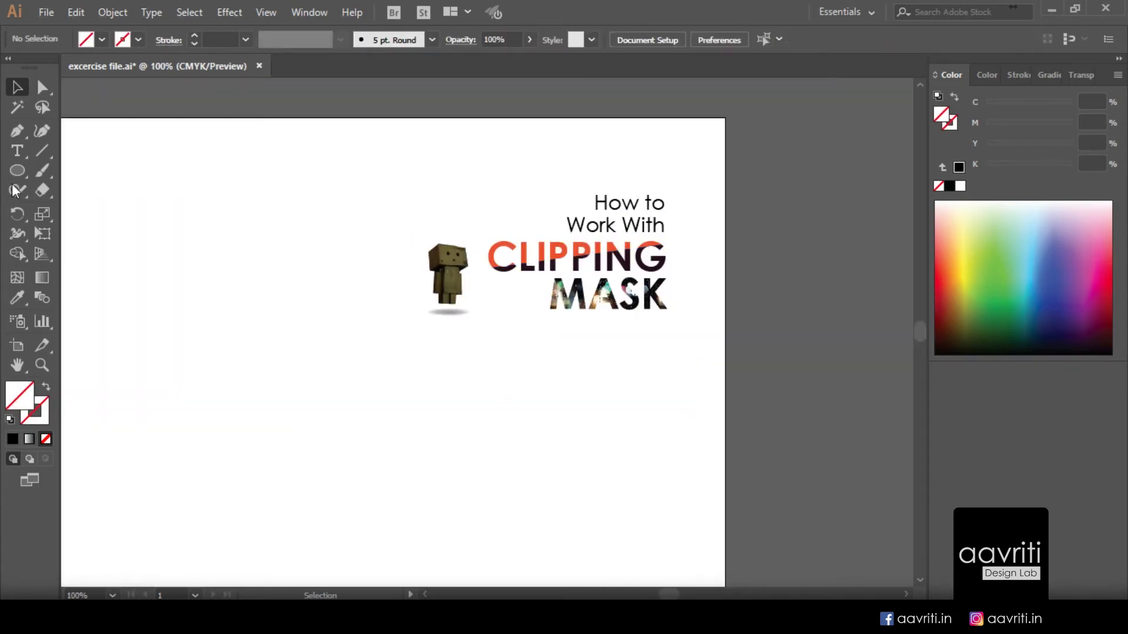
click(18, 151)
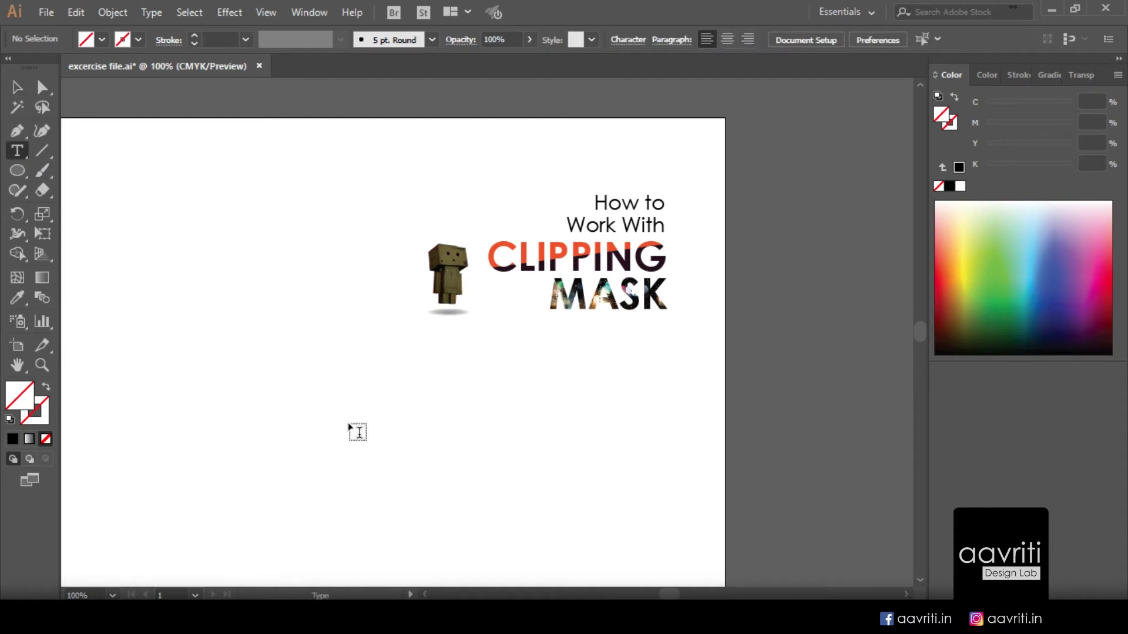
key(alt)
scroll(631, 398, down, 1)
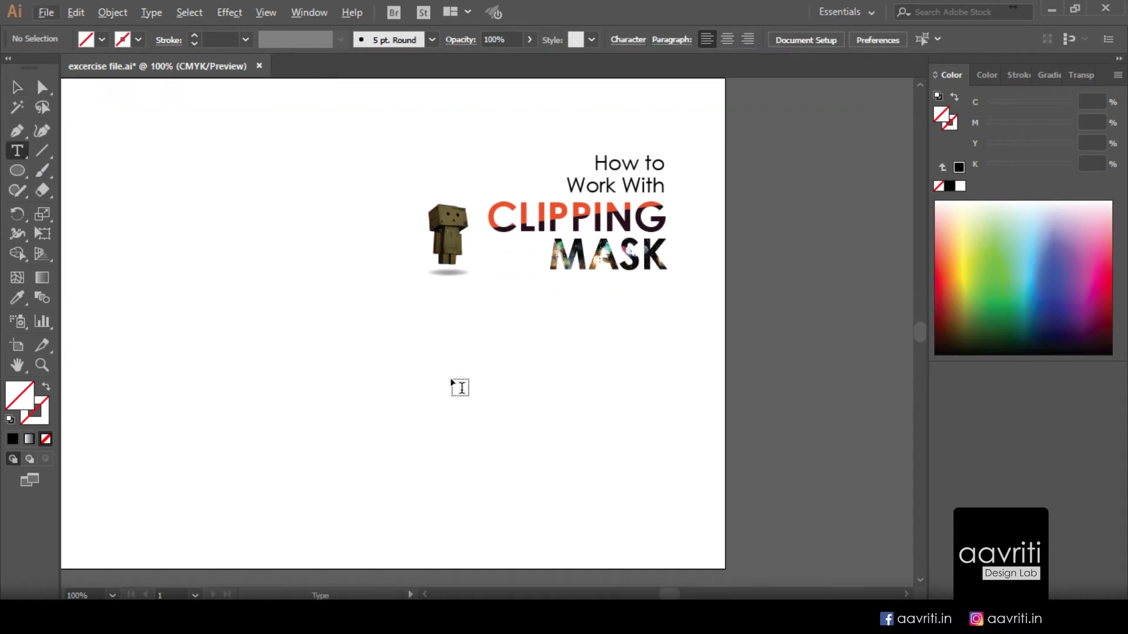
scroll(730, 433, down, 3)
scroll(739, 438, up, 4)
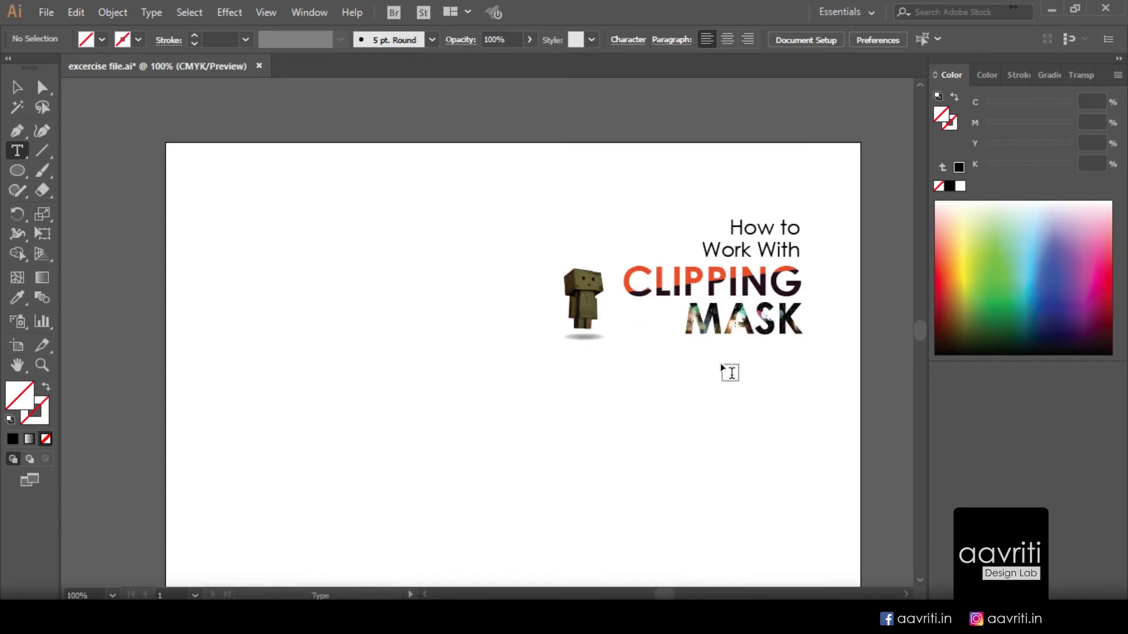
scroll(676, 384, down, 1)
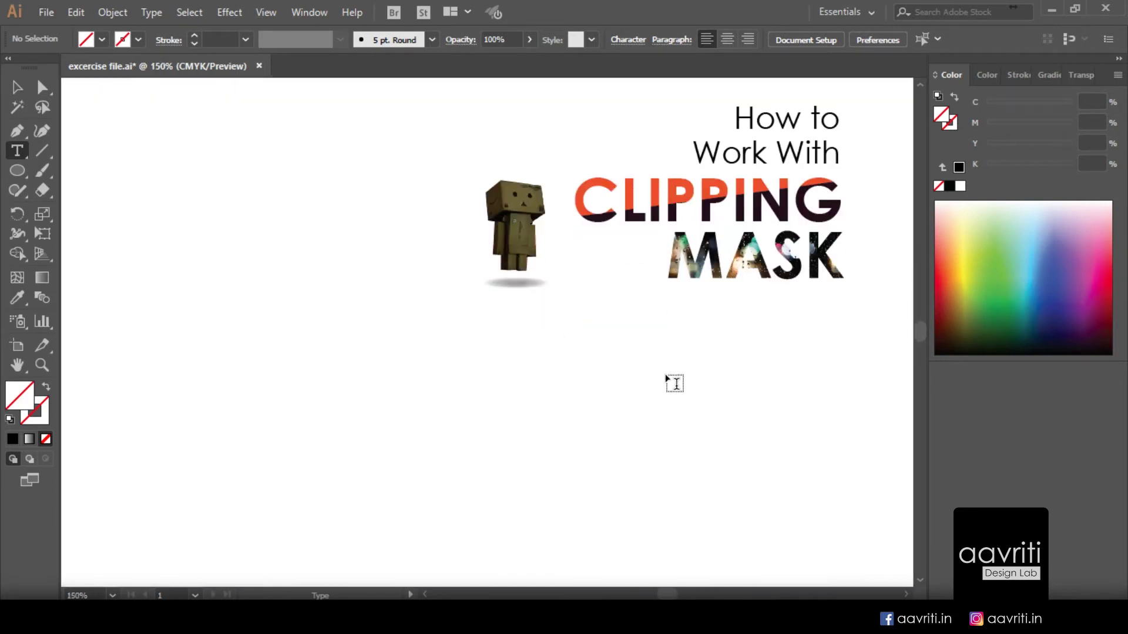
click(537, 424)
text(C)
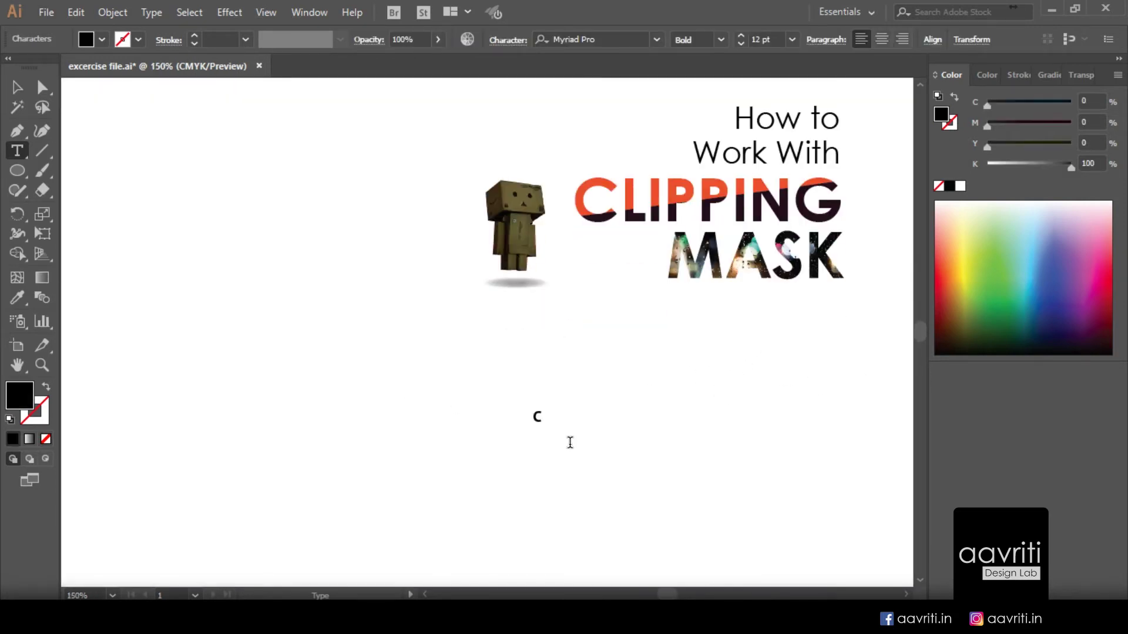
text(LIPPING)
key(Escape)
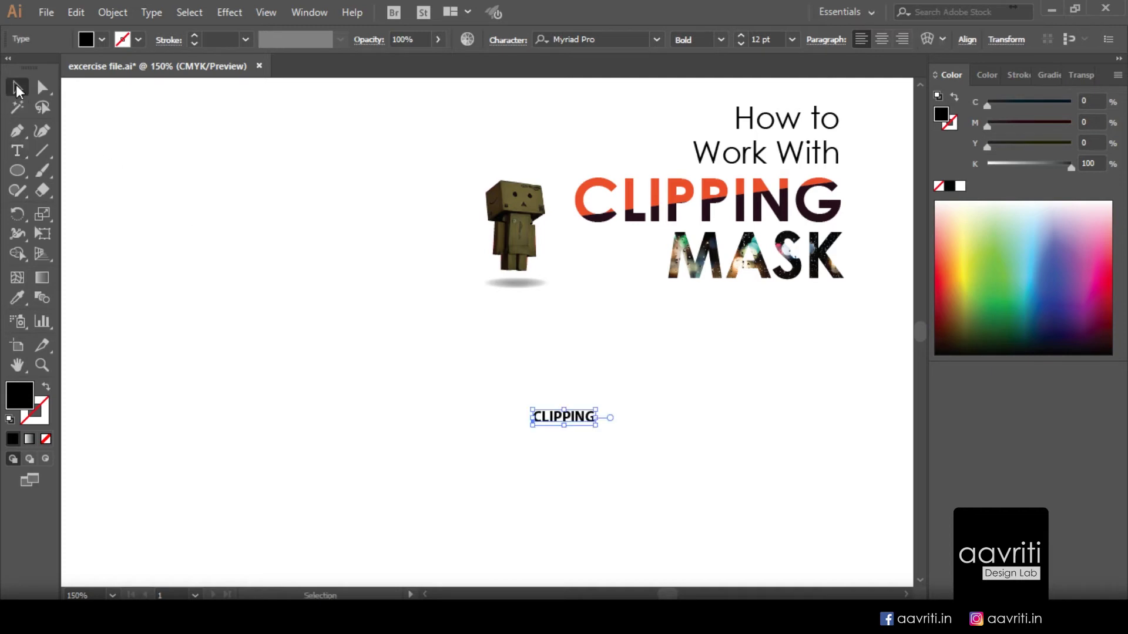
Step: Duplicate the CLIPPING text directly below itself, change the copy to MASK, and select both lines
drag(543, 424, 543, 451)
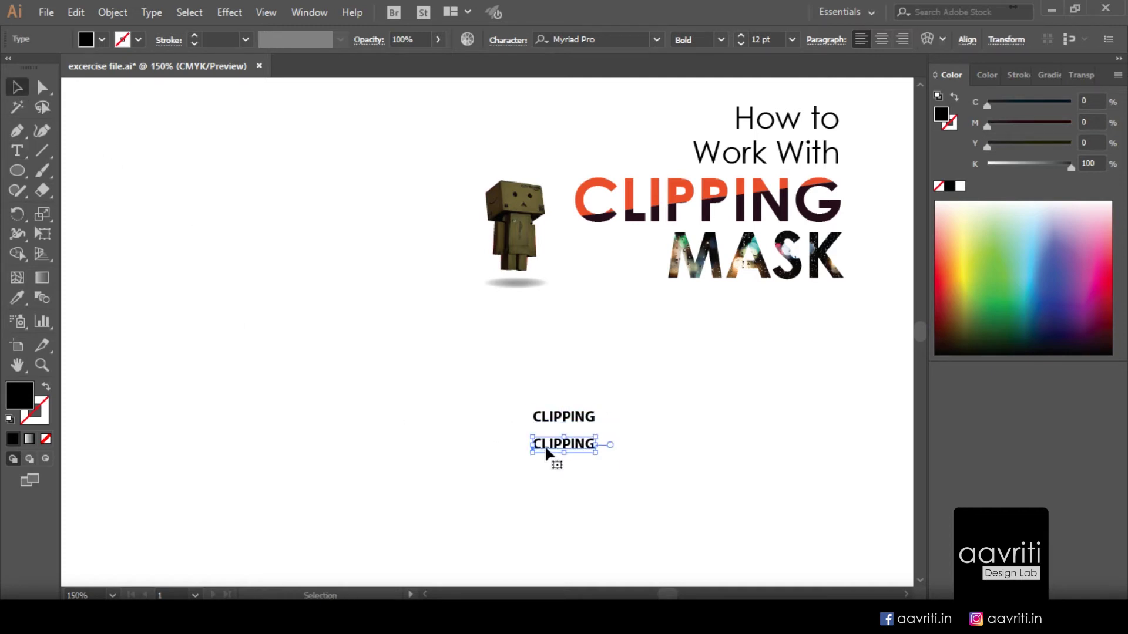
double_click(544, 446)
double_click(545, 447)
text(MASK)
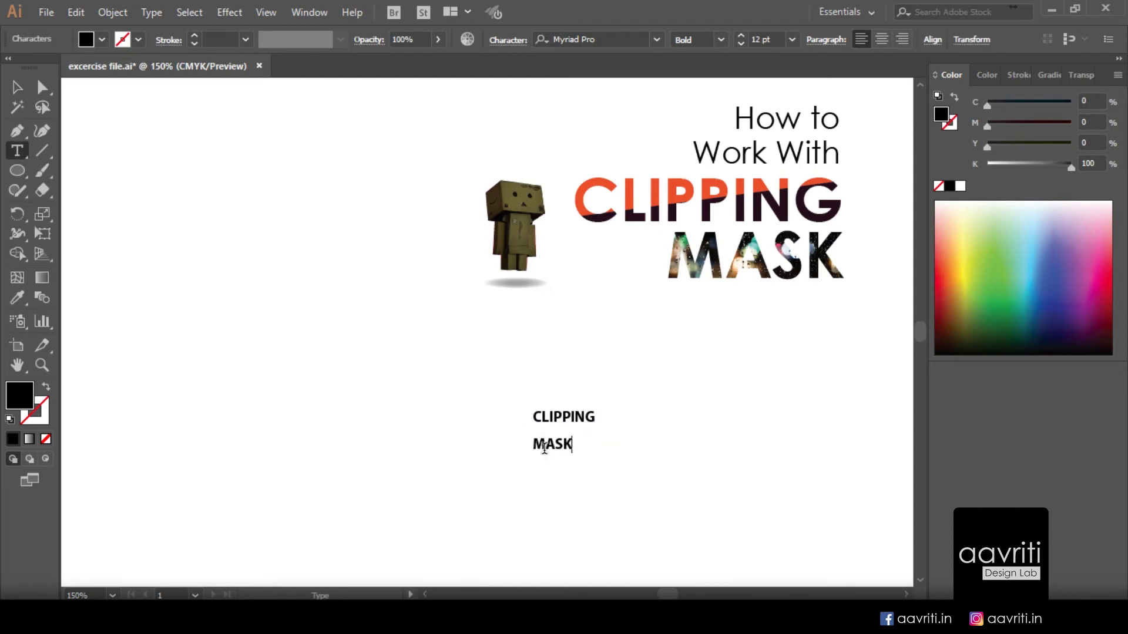
click(17, 87)
drag(520, 394, 587, 464)
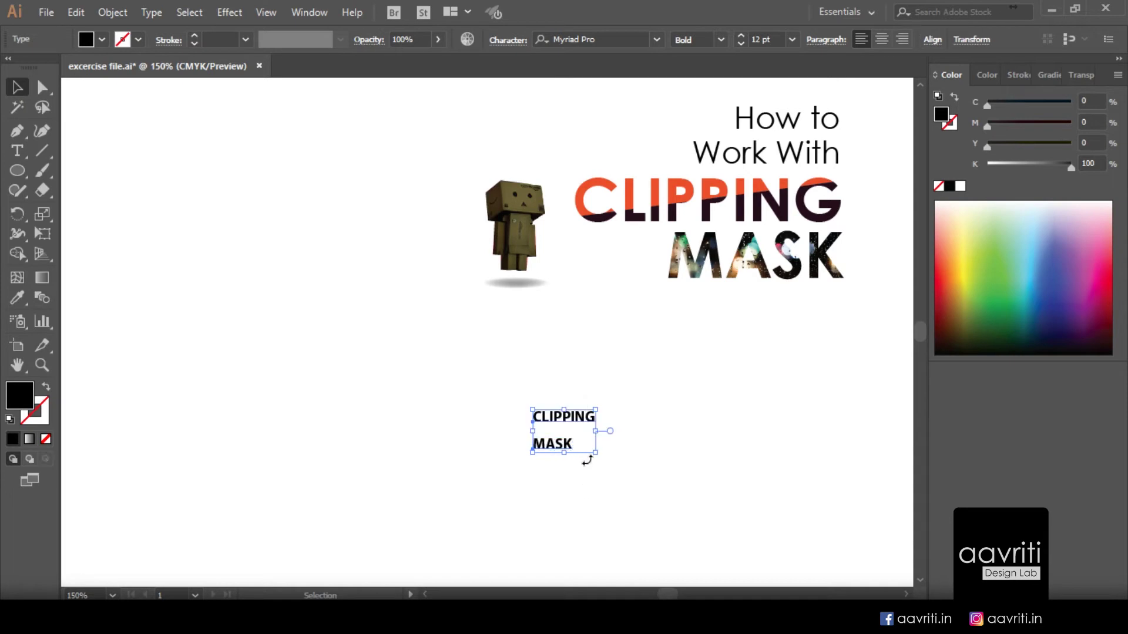
Step: Right-align the CLIPPING and MASK text lines and enlarge both to about 52 pt
click(900, 40)
click(510, 478)
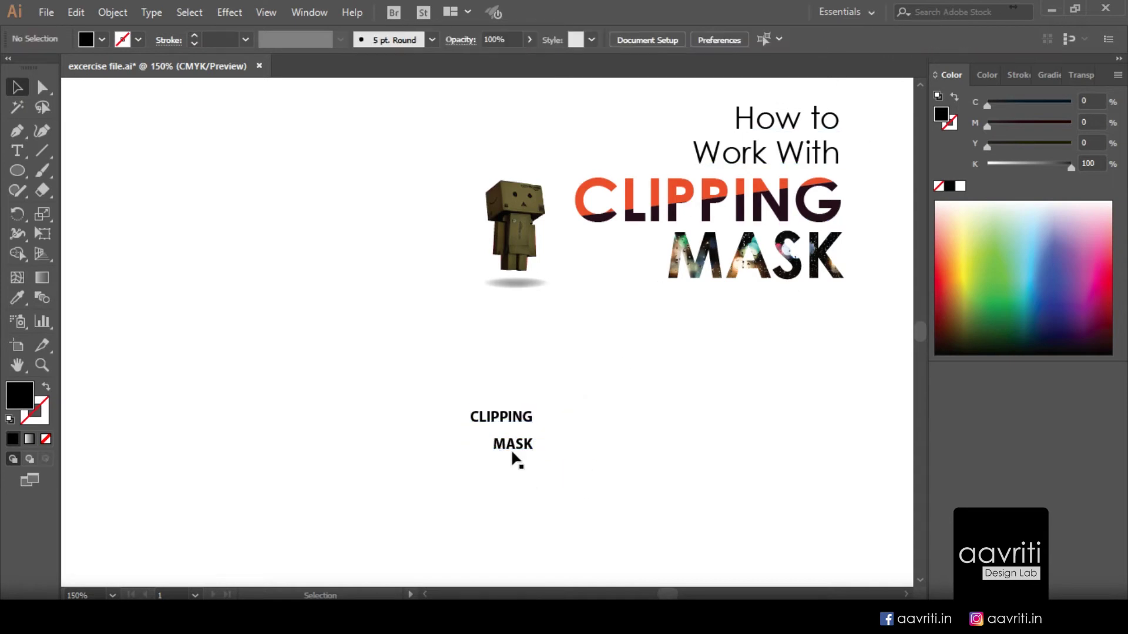
drag(469, 388, 742, 547)
scroll(752, 445, up, 3)
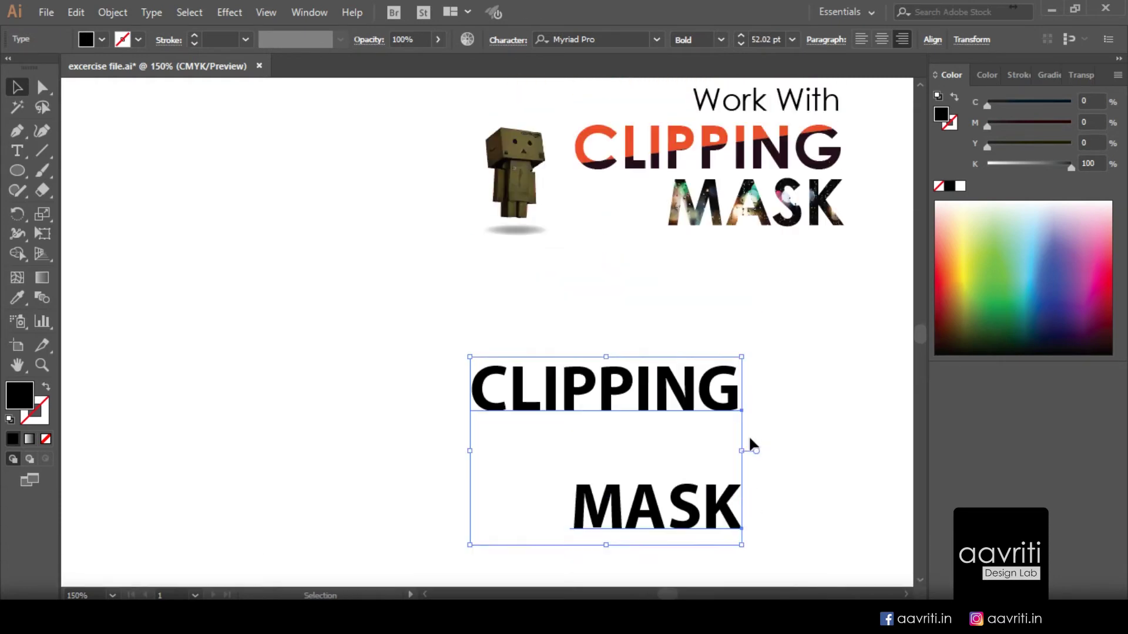
Step: Align both text lines beneath the right end of the title artwork and move MASK up close under CLIPPING
drag(671, 414, 774, 344)
click(466, 389)
drag(724, 434, 725, 392)
scroll(835, 382, up, 2)
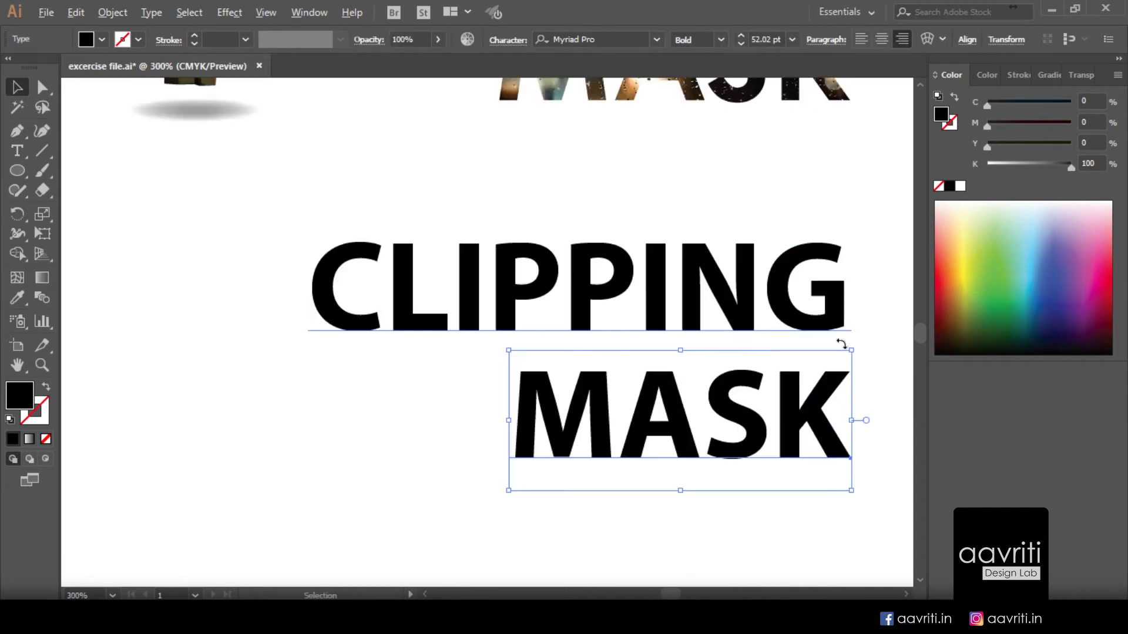
scroll(442, 405, down, 1)
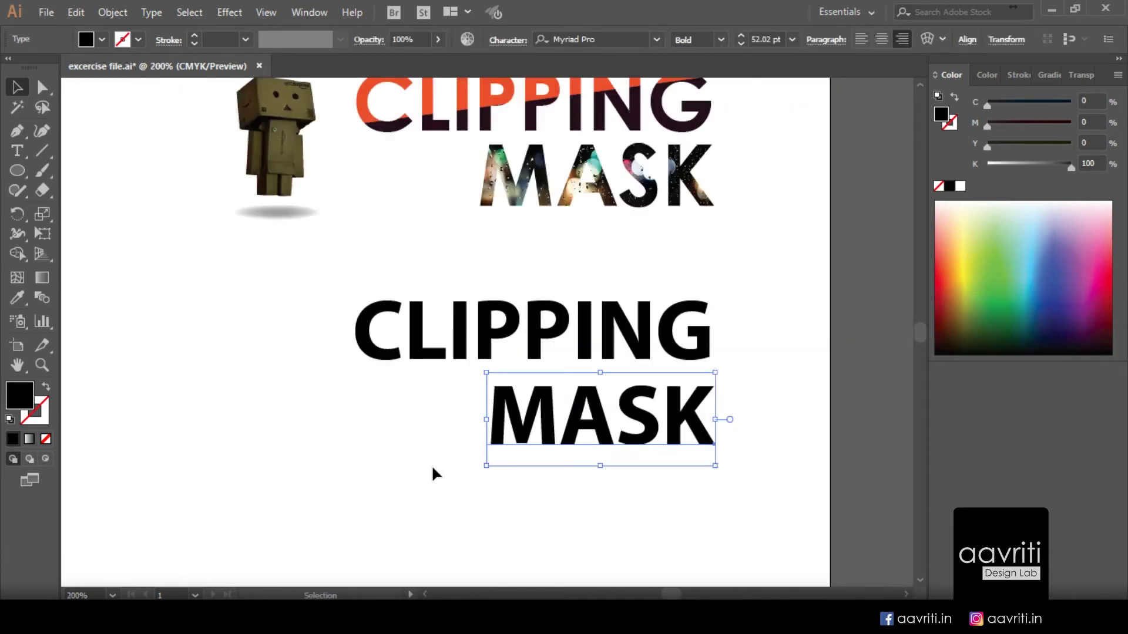
click(428, 486)
scroll(438, 493, up, 1)
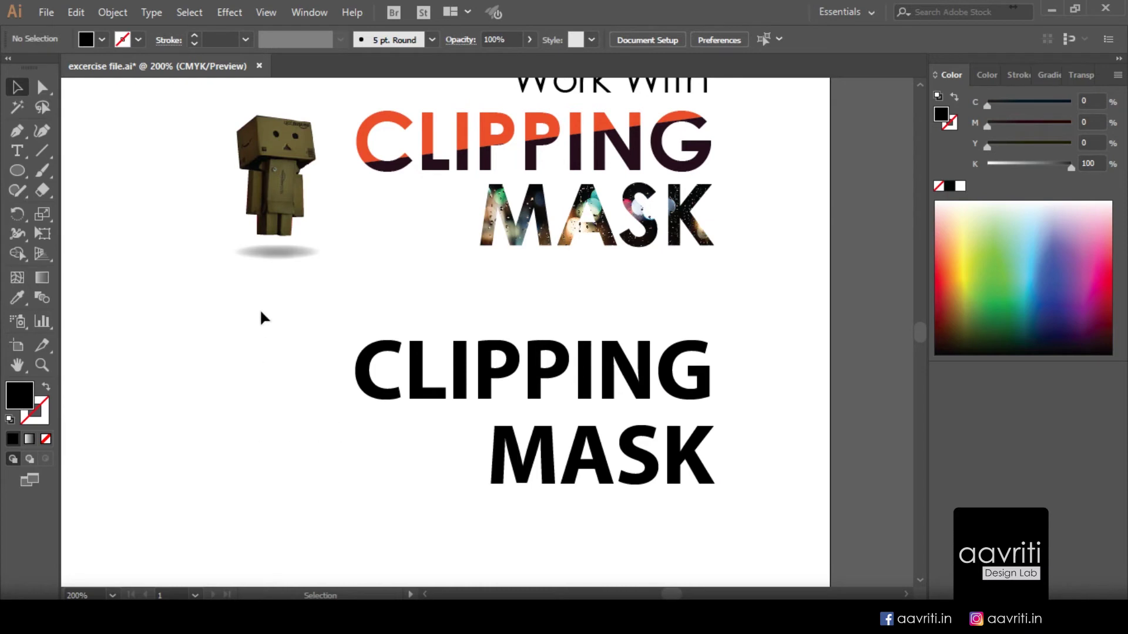
Step: Pull the dark lower piece of the title's CLIPPING lettering away to show it is separate, and undo the move
scroll(418, 298, up, 3)
scroll(546, 210, down, 2)
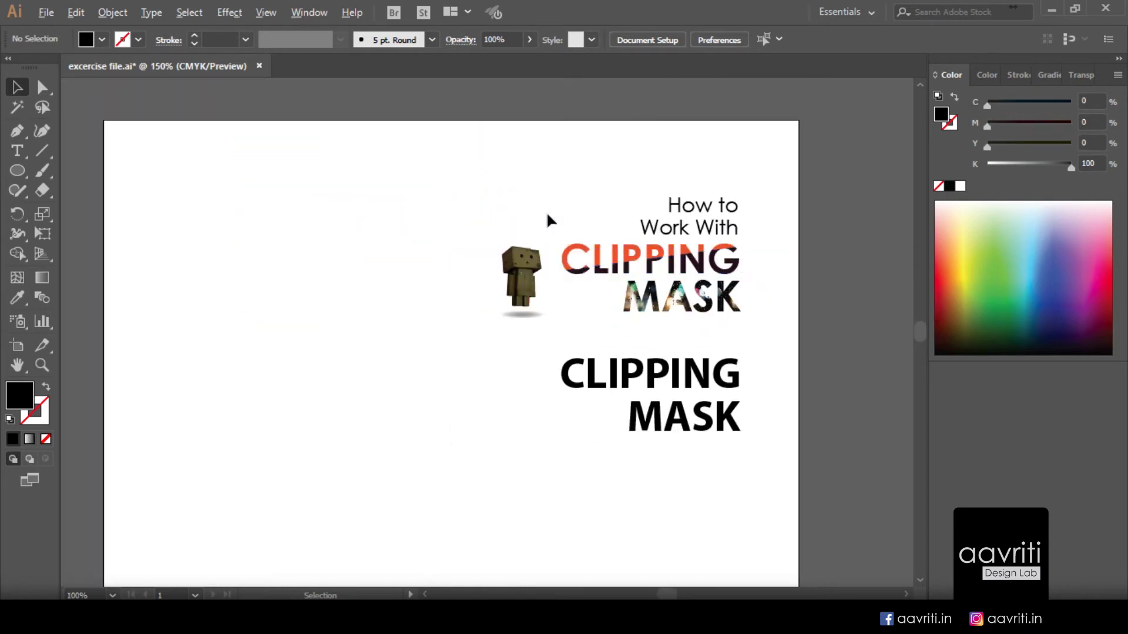
scroll(589, 299, up, 1)
drag(589, 298, 289, 172)
key(ctrl+z)
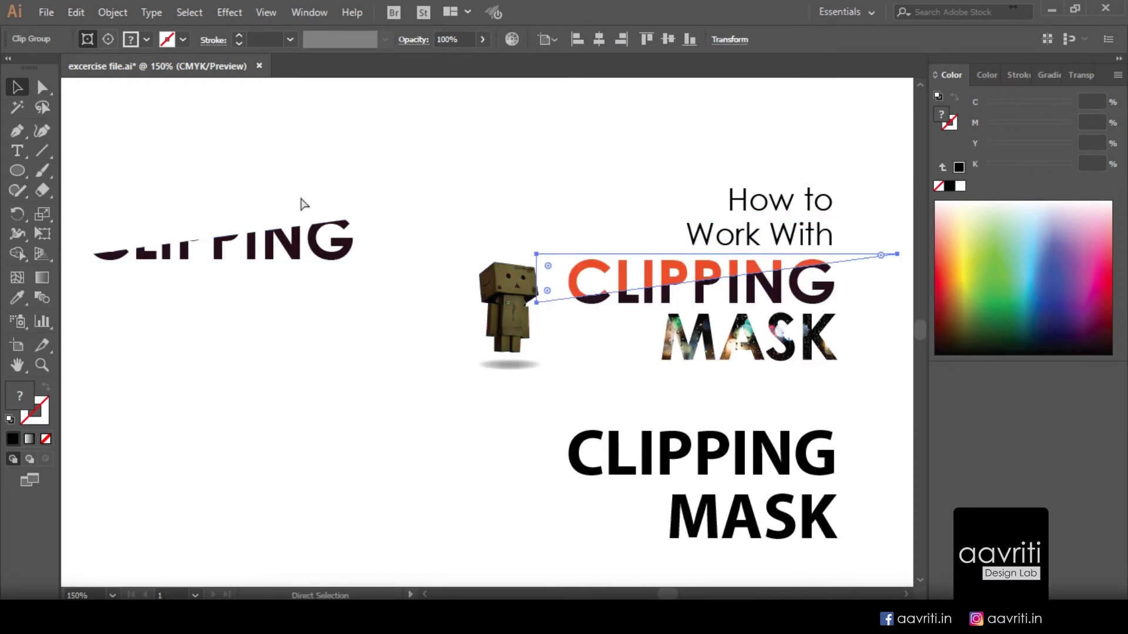
click(602, 191)
drag(590, 298, 300, 179)
key(ctrl+z)
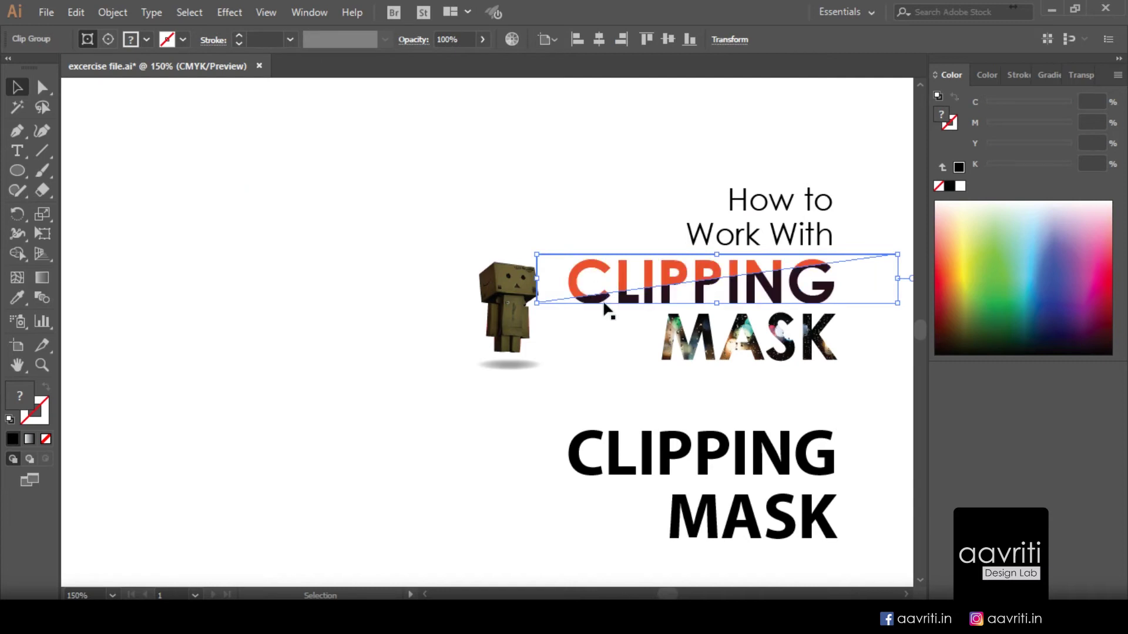
Step: Move the orange and dark pieces of the title's CLIPPING lettering apart, undo both moves and clear the selection
drag(590, 288, 444, 172)
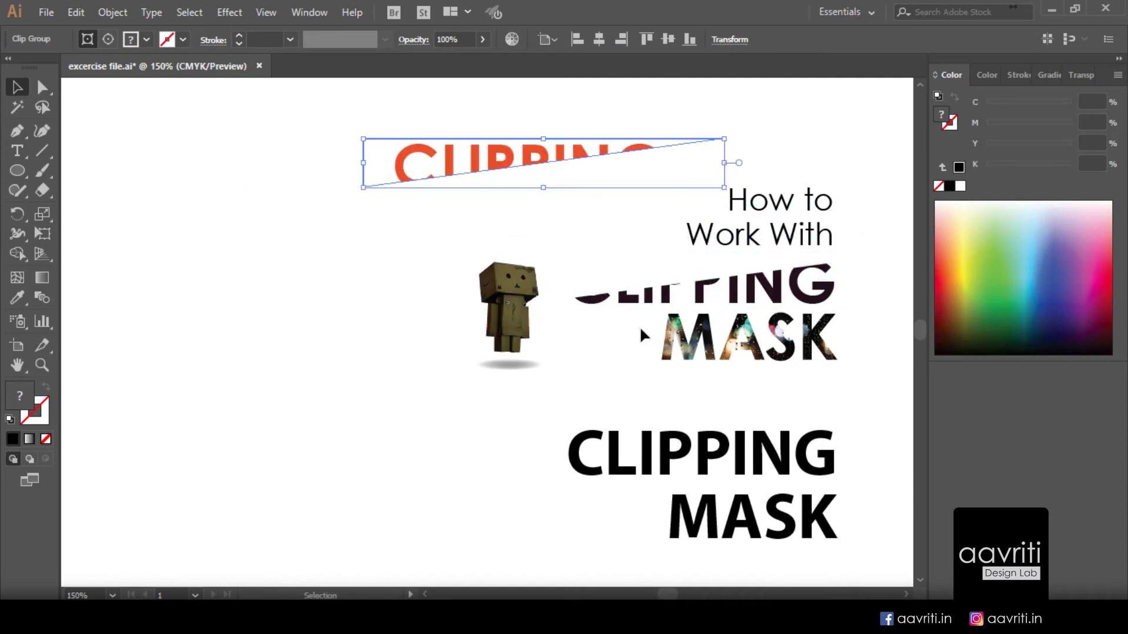
drag(599, 302, 499, 427)
key(ctrl+z)
key(ctrl+z)
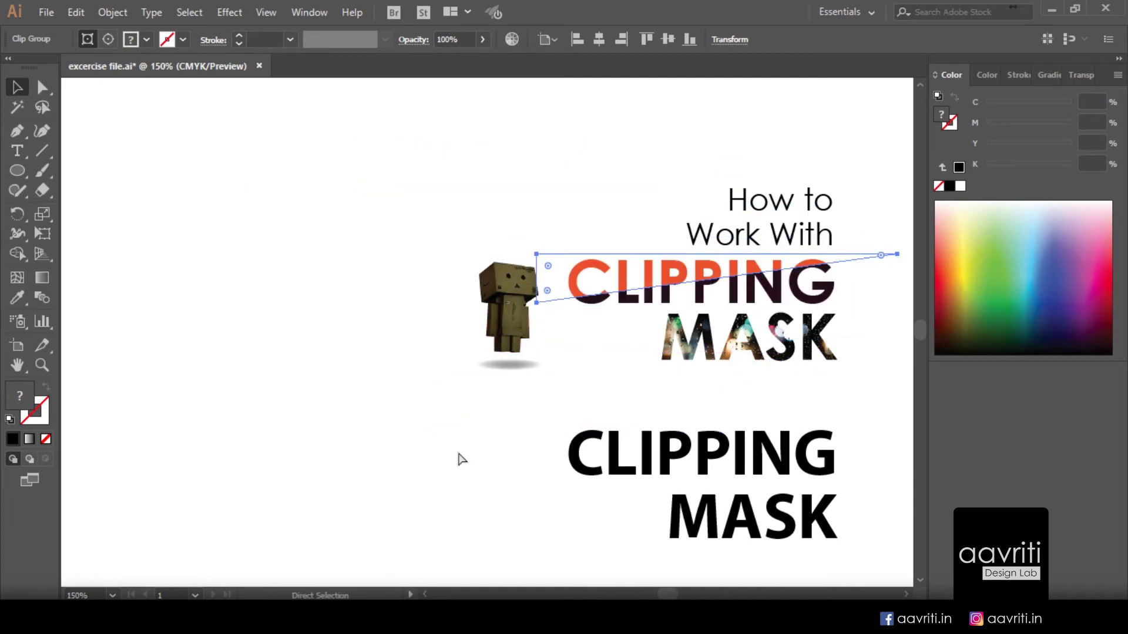
click(355, 340)
key(ctrl+minus)
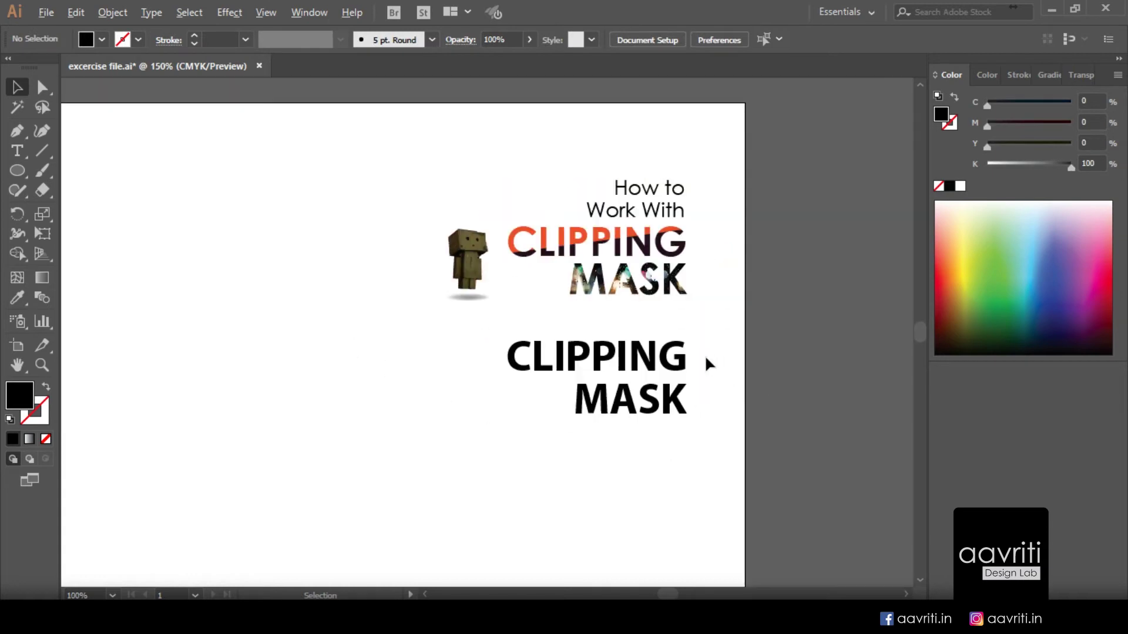
Step: Draw a closed black Pen shape about 287 pt wide over the upper part of the new CLIPPING text, with a lower edge slanting up rightward
scroll(705, 364, up, 4)
scroll(777, 365, down, 1)
scroll(773, 301, down, 1)
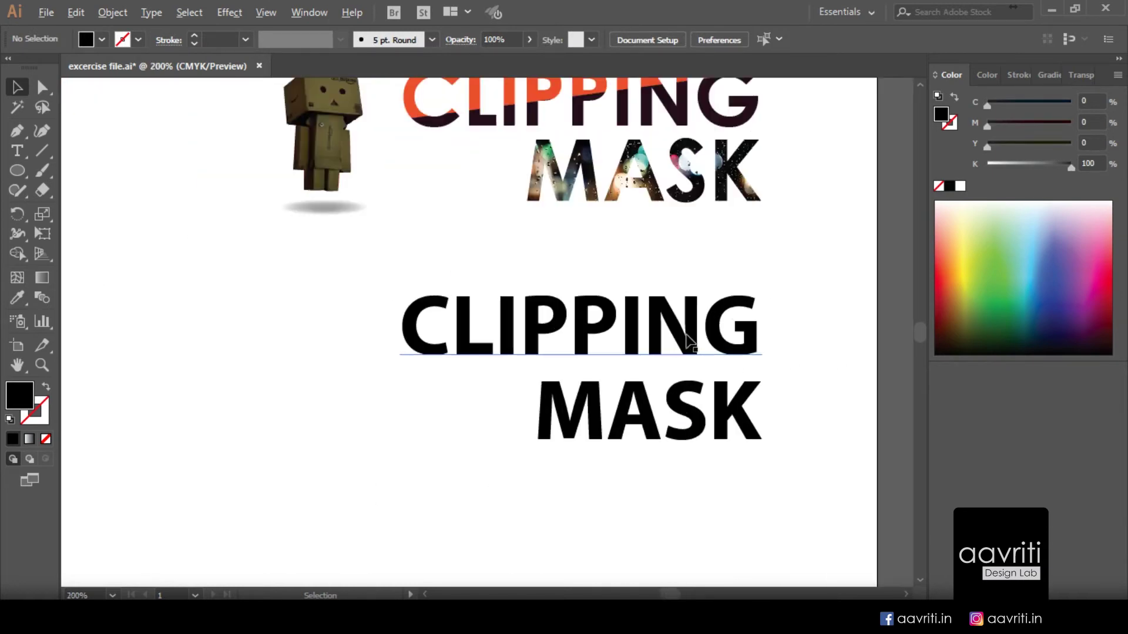
click(17, 132)
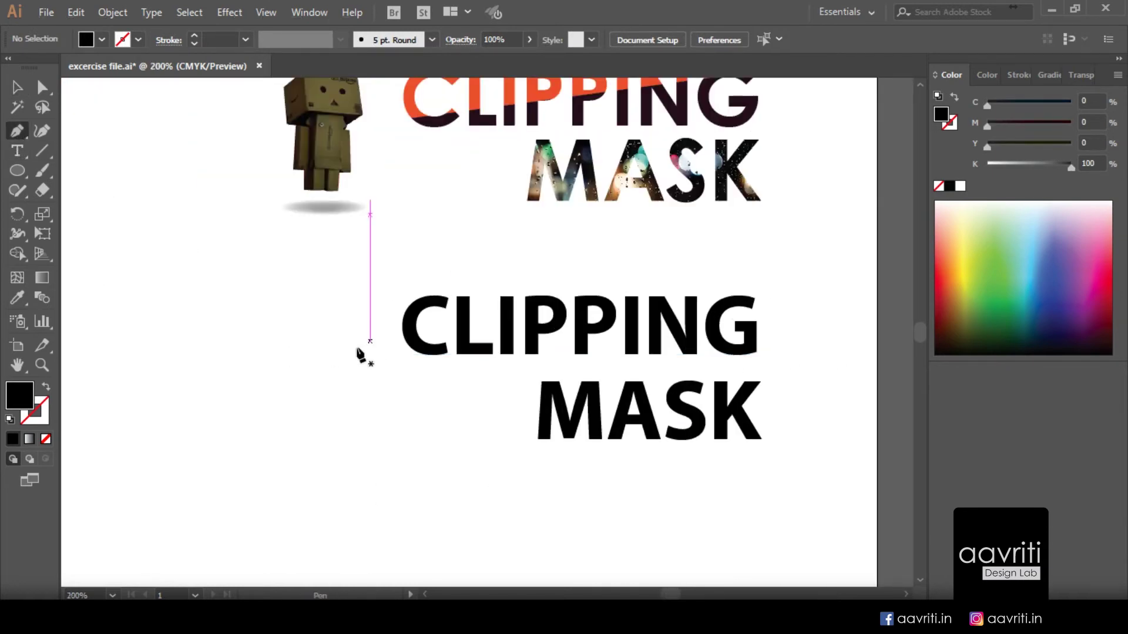
click(349, 354)
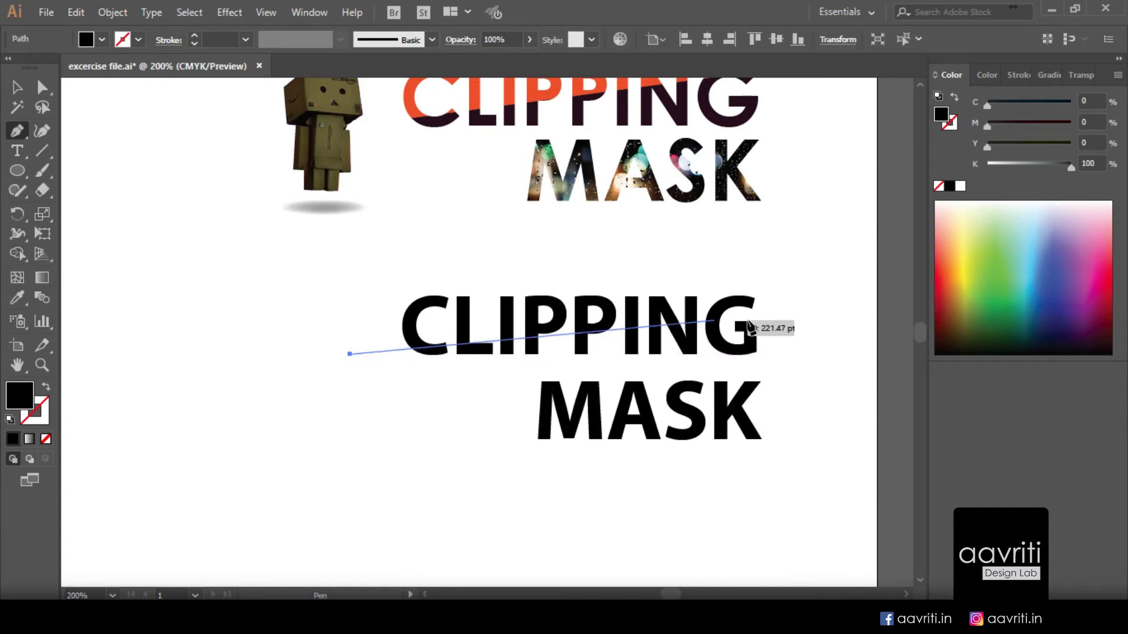
click(823, 295)
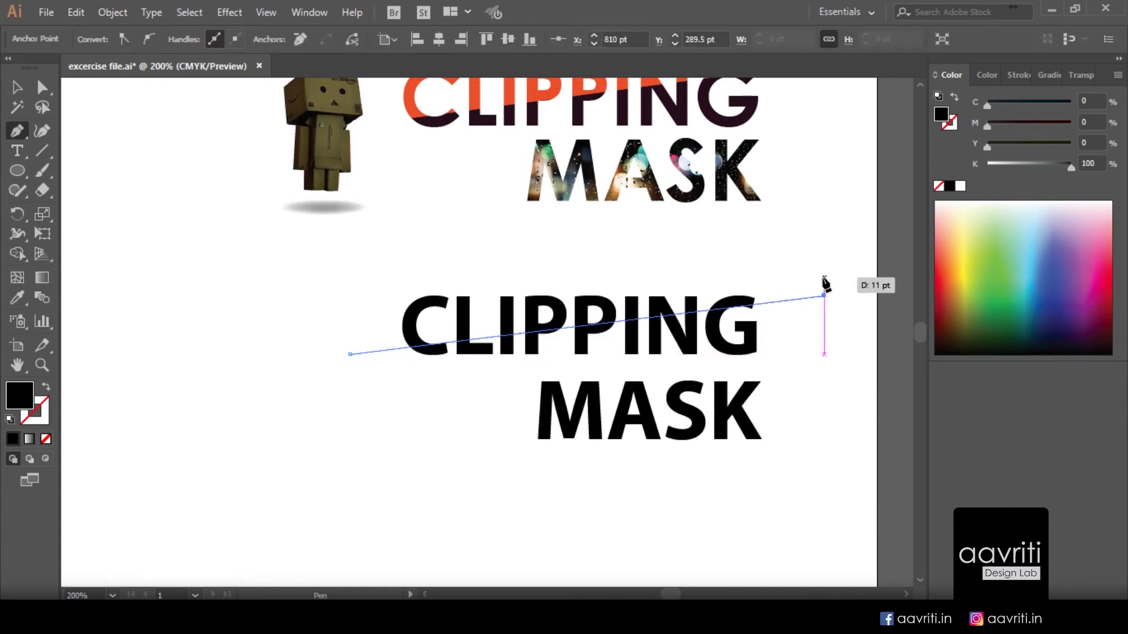
drag(823, 277, 383, 283)
click(350, 277)
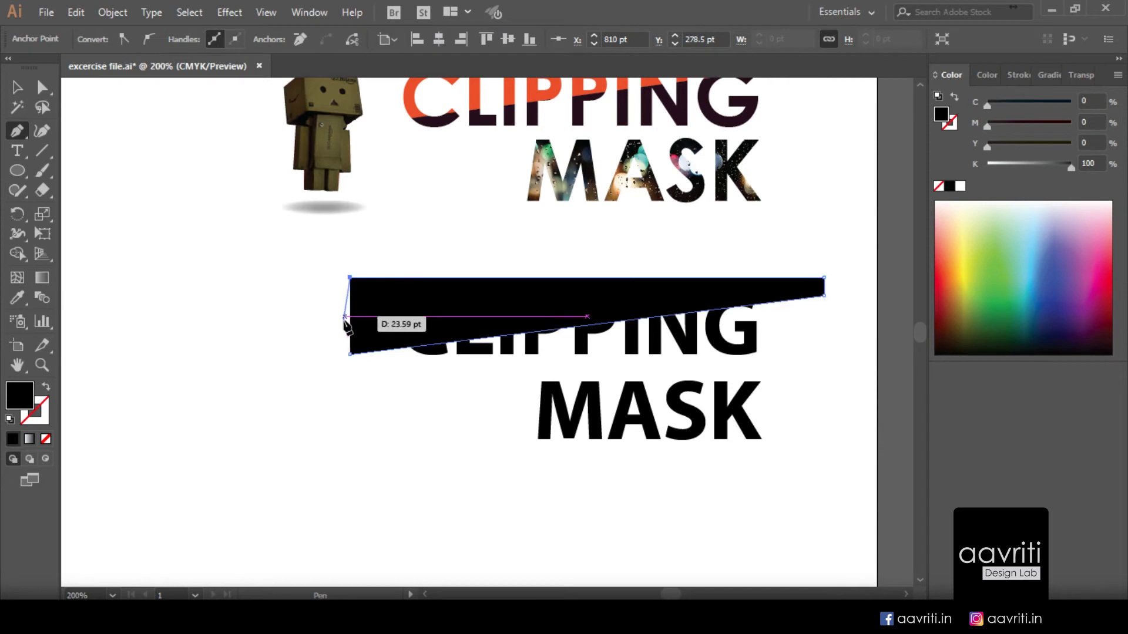
click(349, 354)
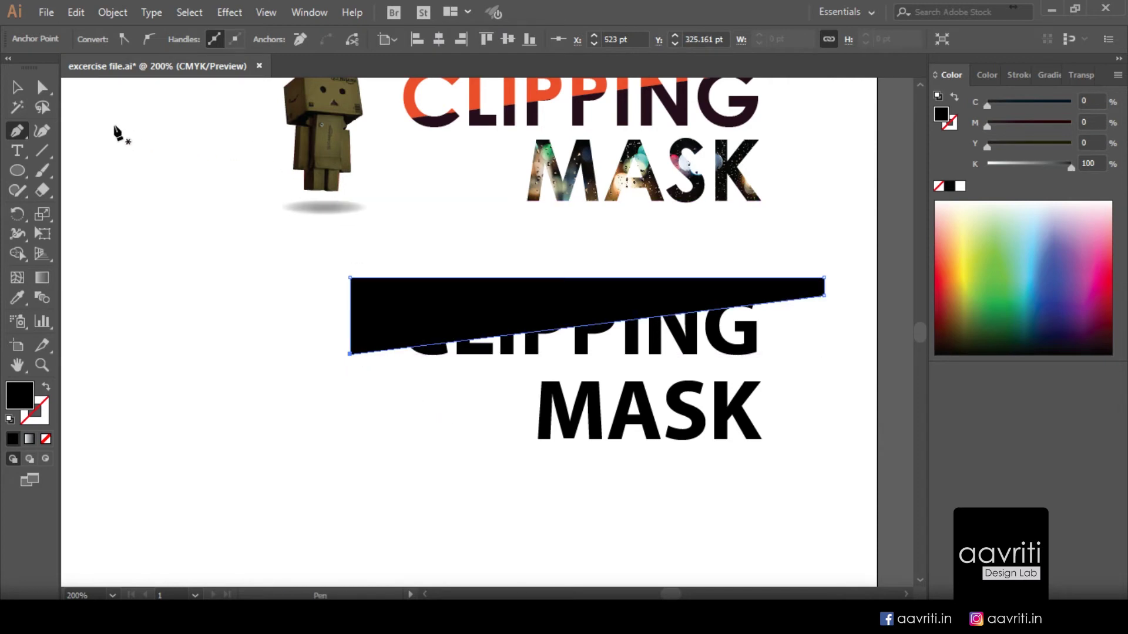
click(17, 88)
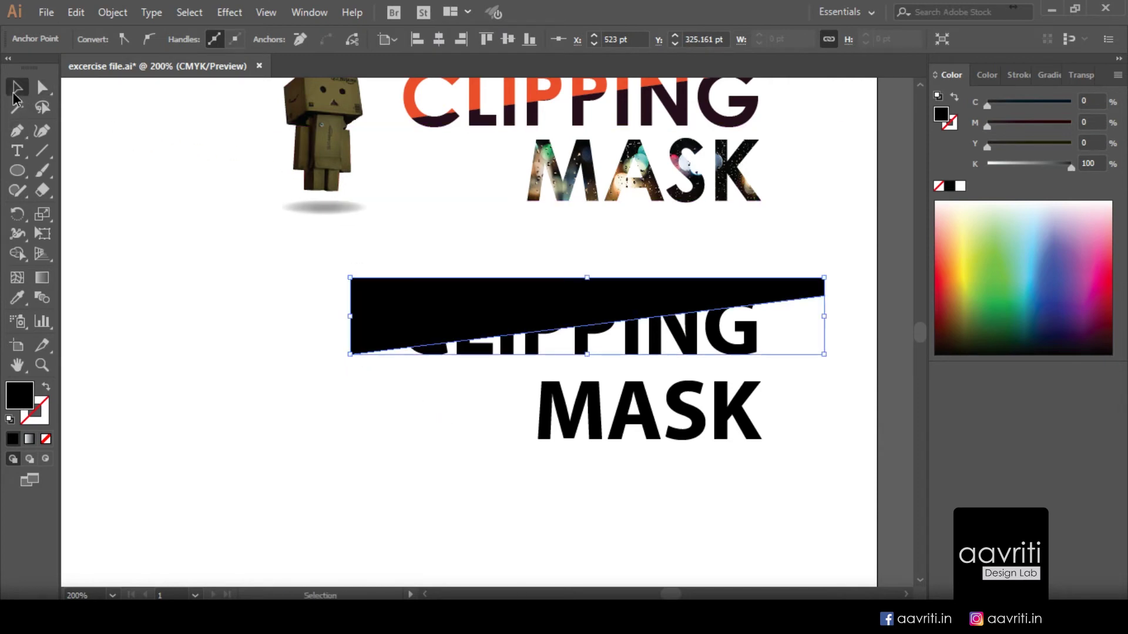
click(279, 306)
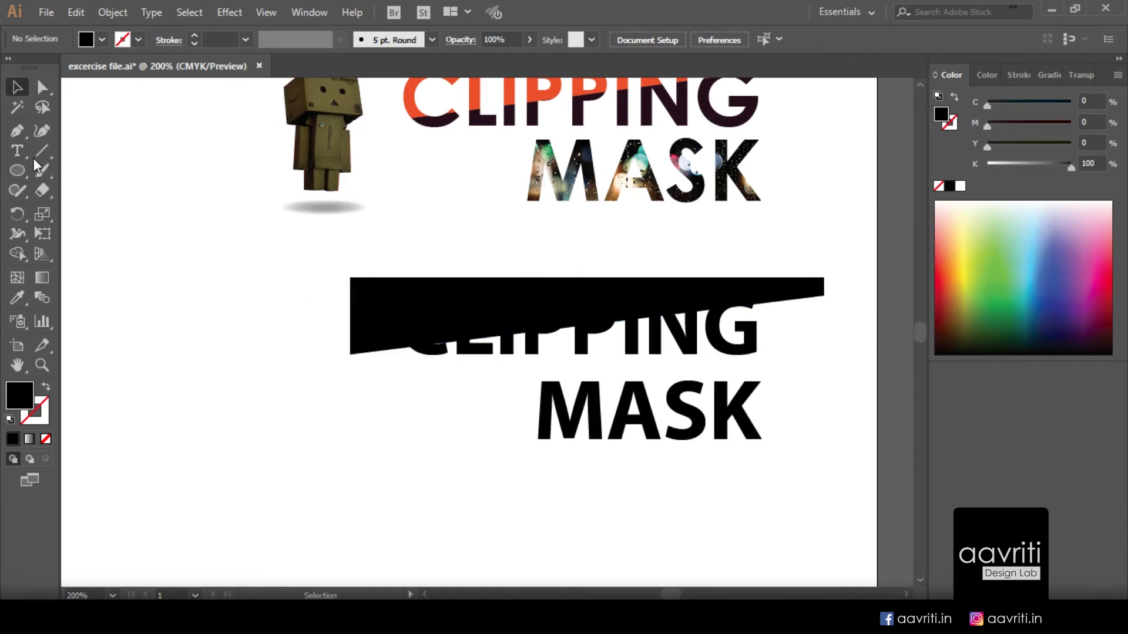
Step: Draw a second closed Pen shape sharing the slanted edge and covering the lower part of CLIPPING, about 40 pt tall at its right end
click(17, 131)
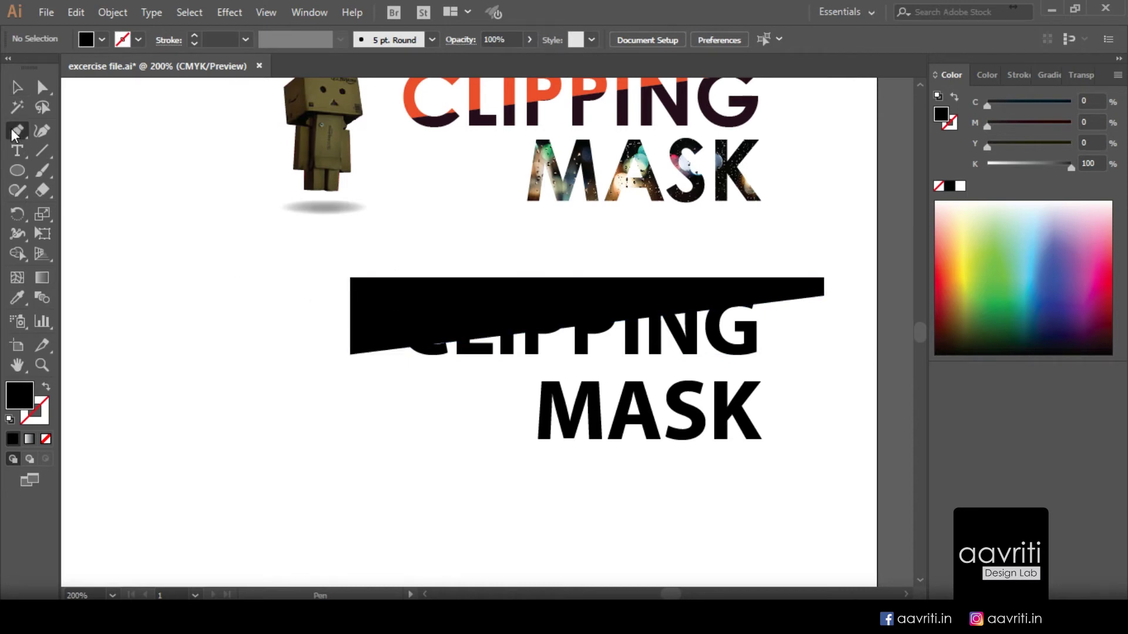
click(349, 355)
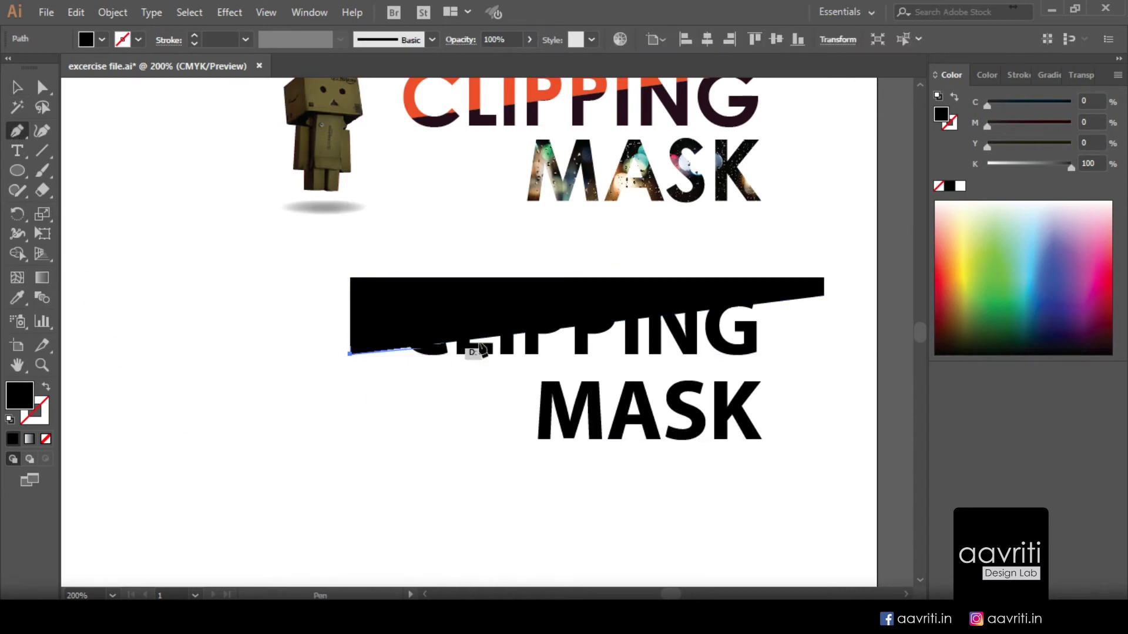
click(824, 296)
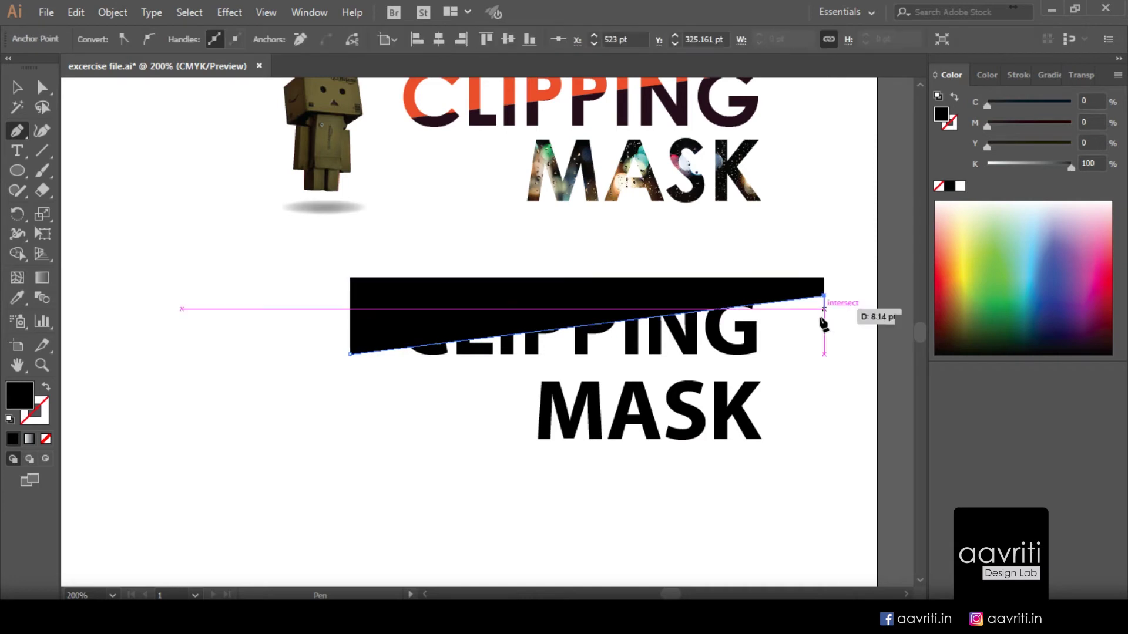
click(823, 361)
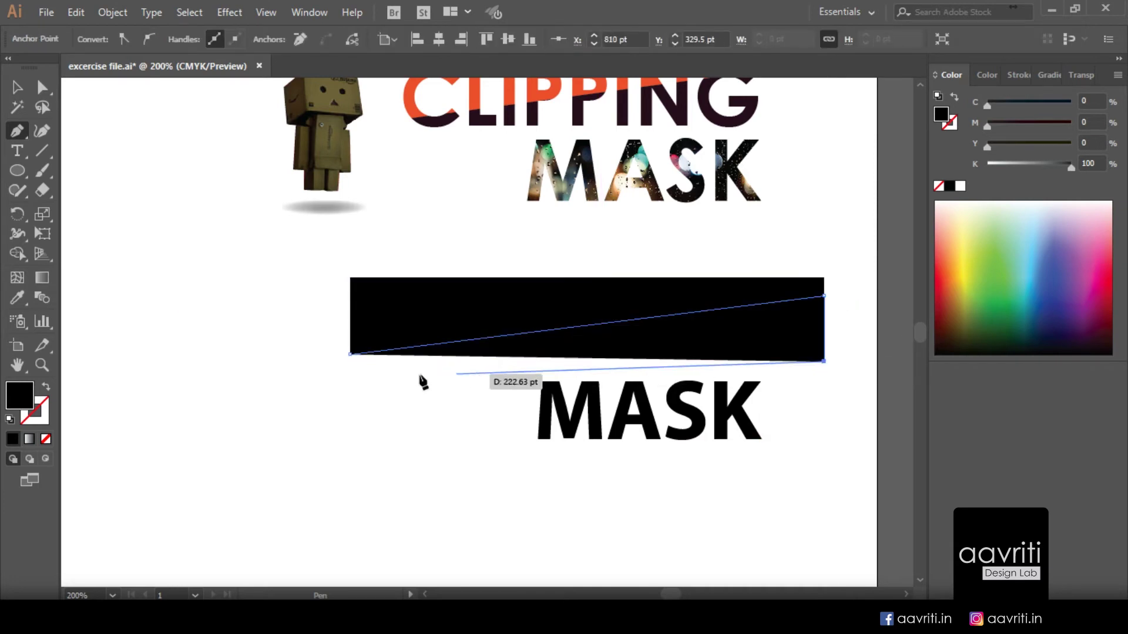
click(351, 361)
click(350, 354)
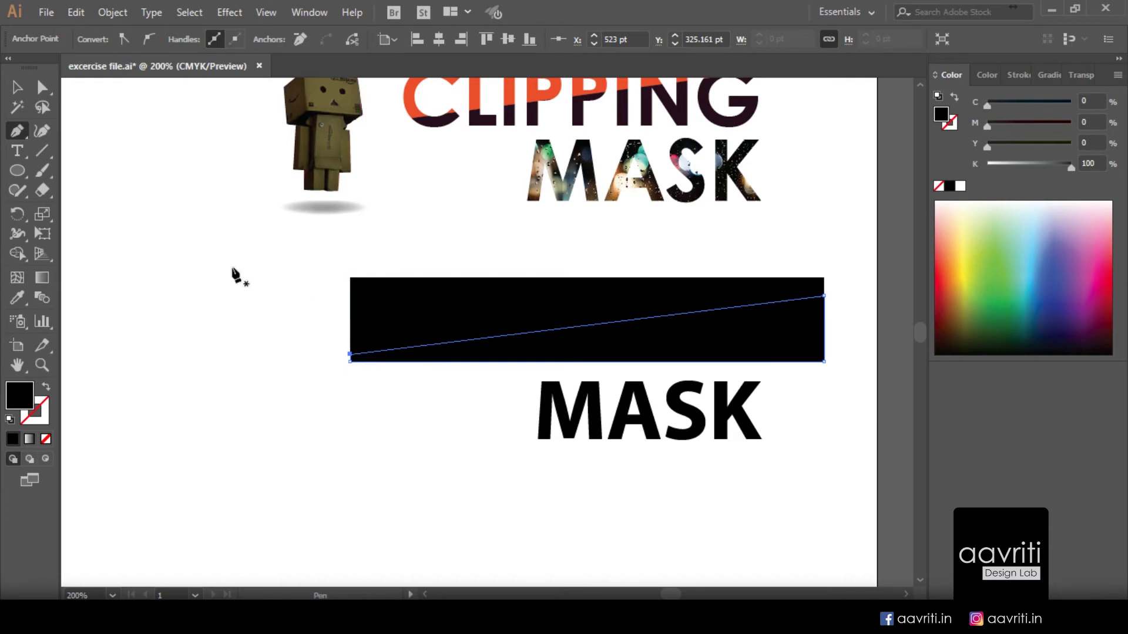
key(v)
click(214, 269)
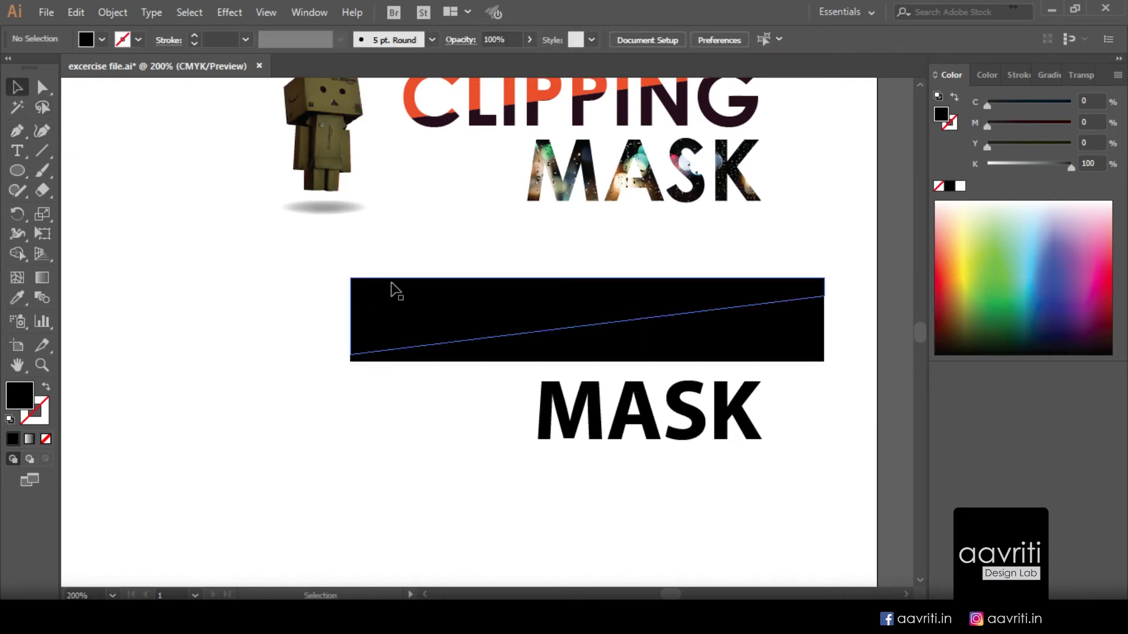
click(395, 289)
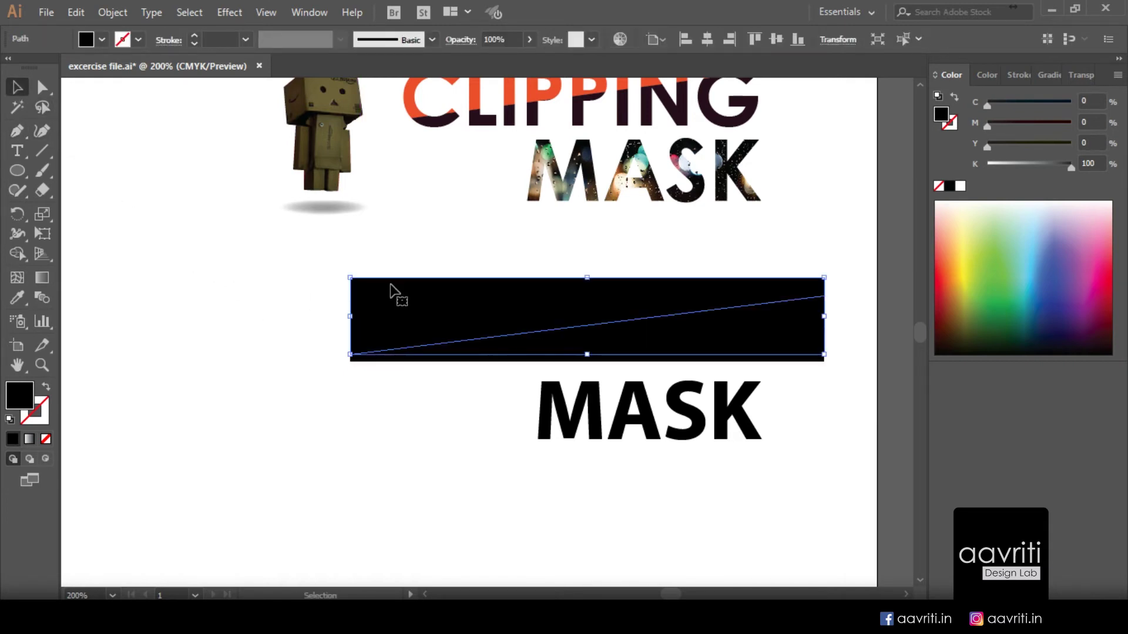
click(16, 132)
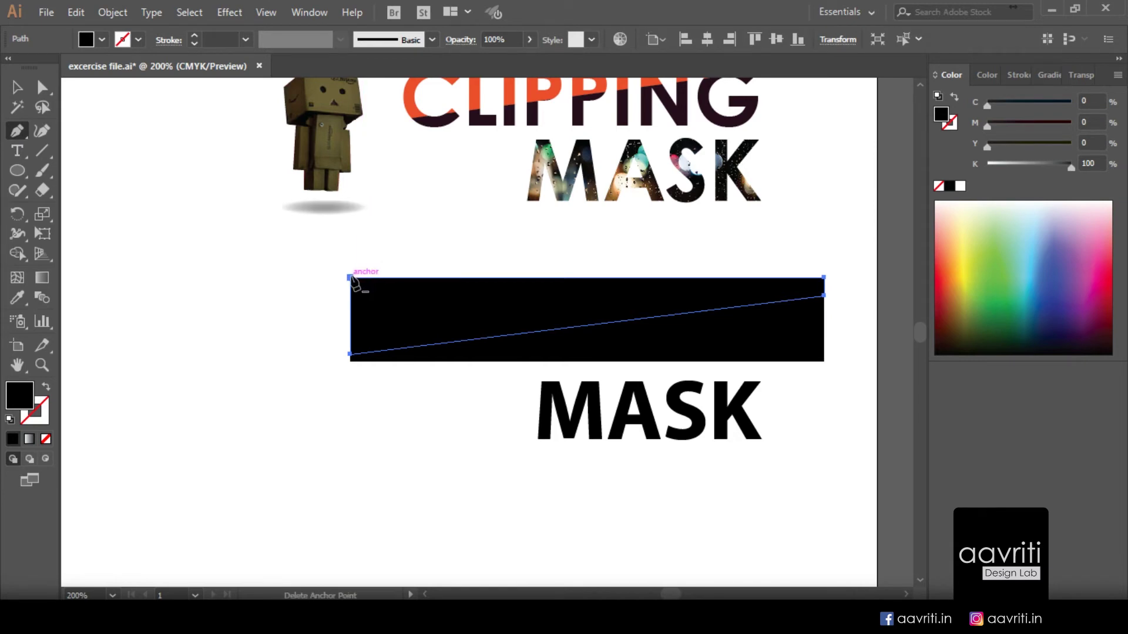
key(v)
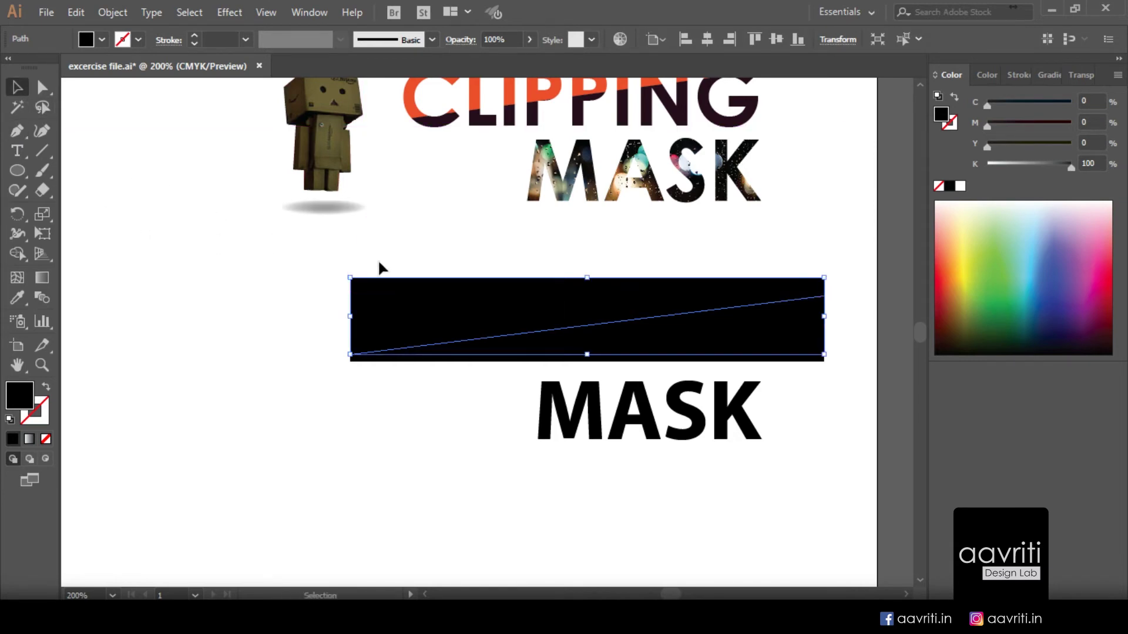
click(202, 259)
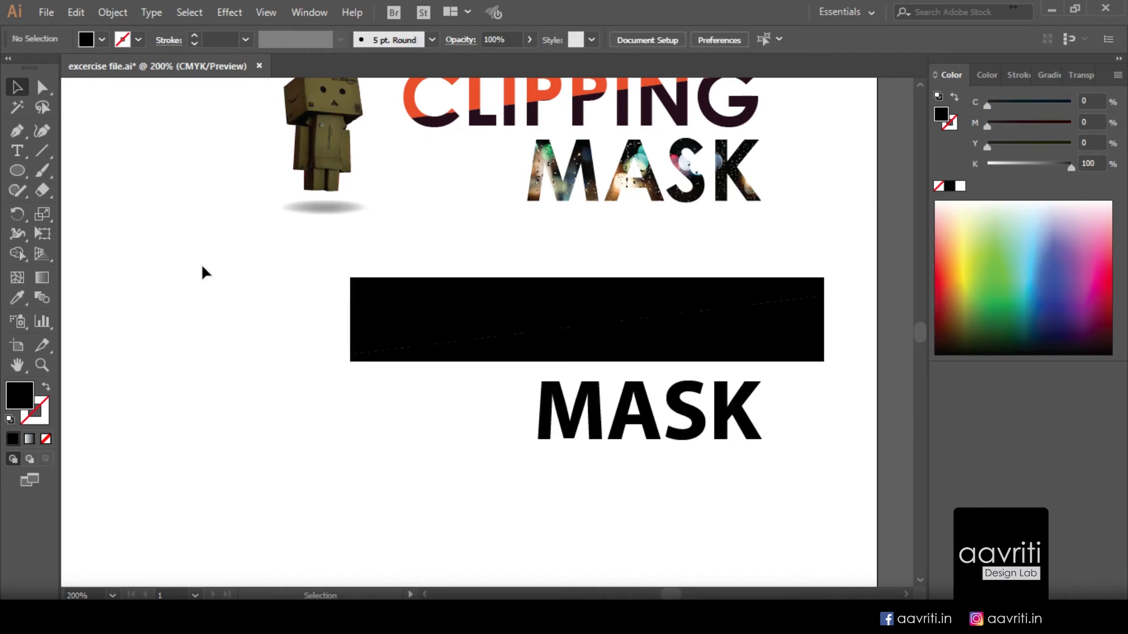
click(17, 132)
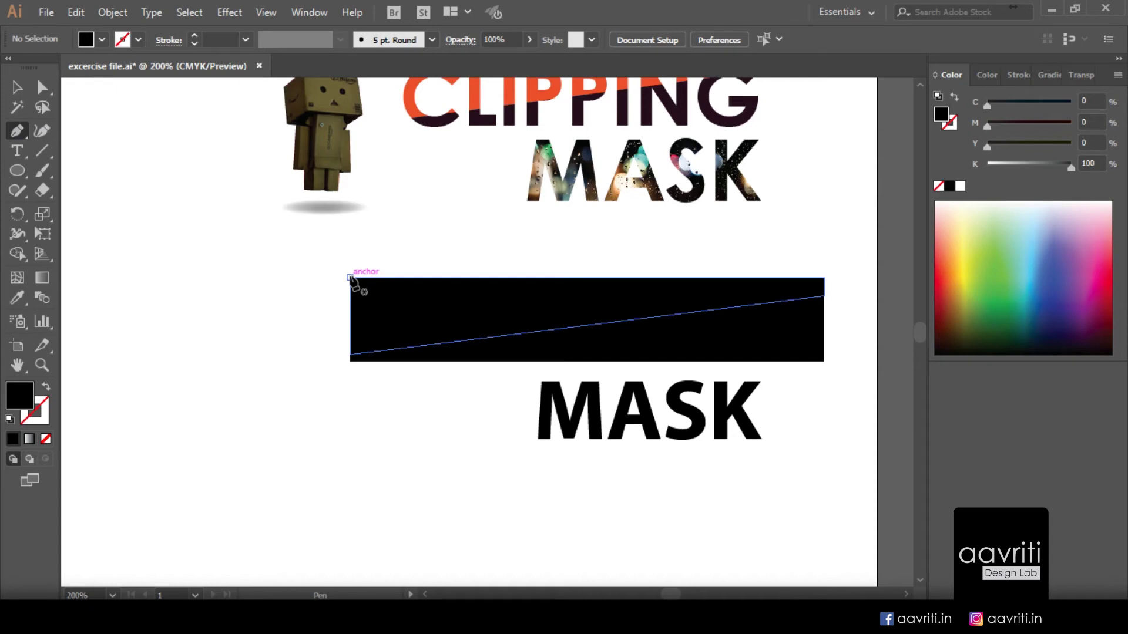
click(16, 87)
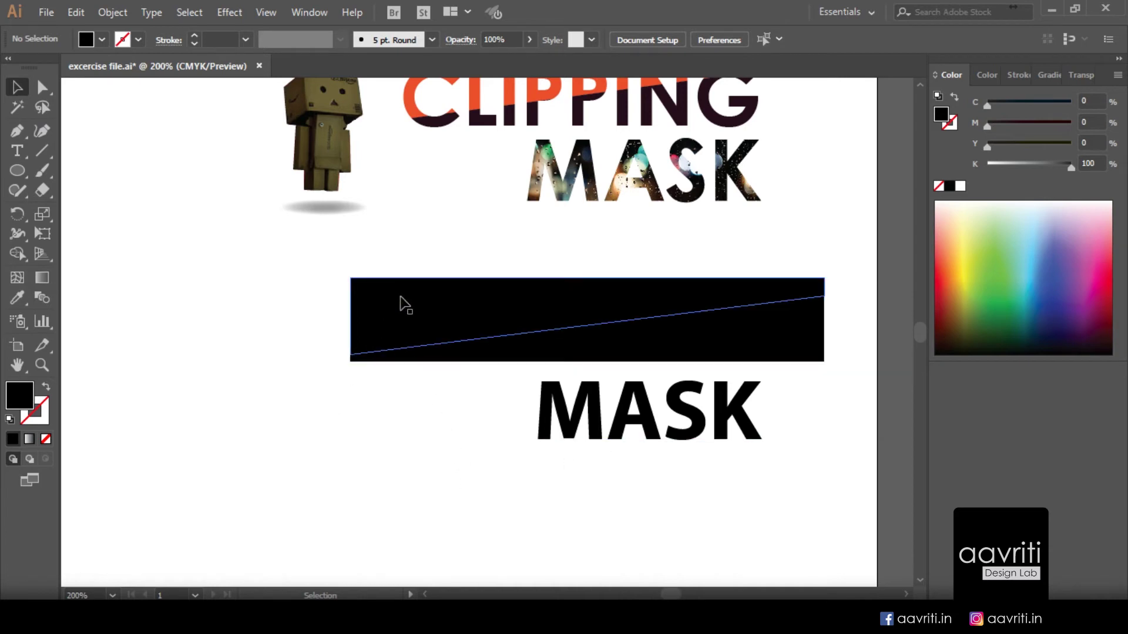
click(400, 315)
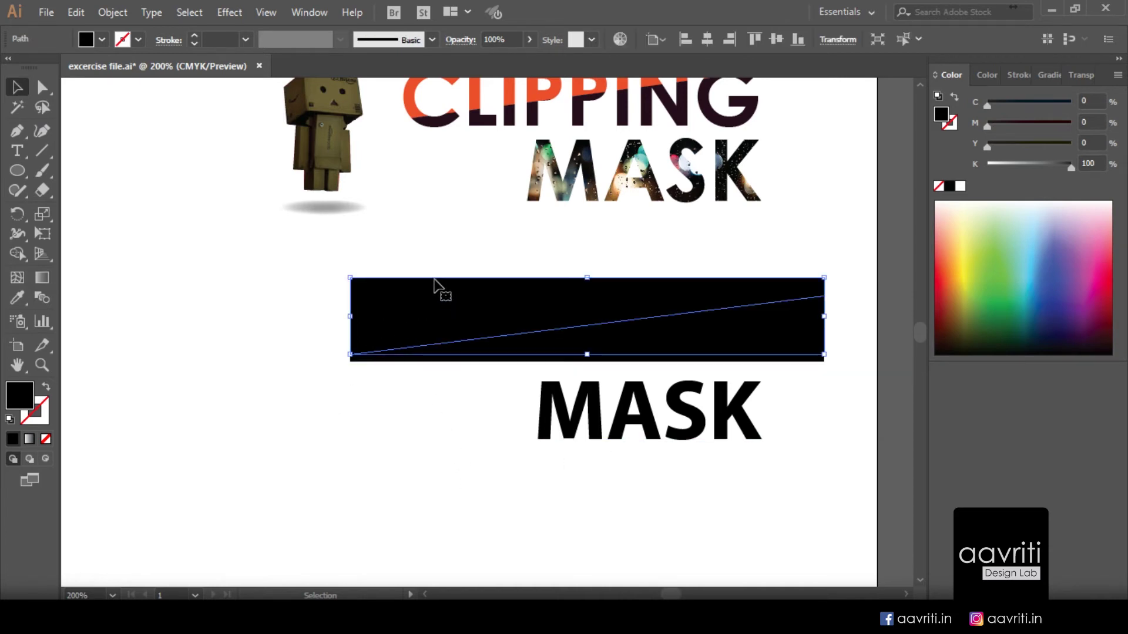
key(a)
key(v)
drag(411, 235, 452, 322)
click(297, 456)
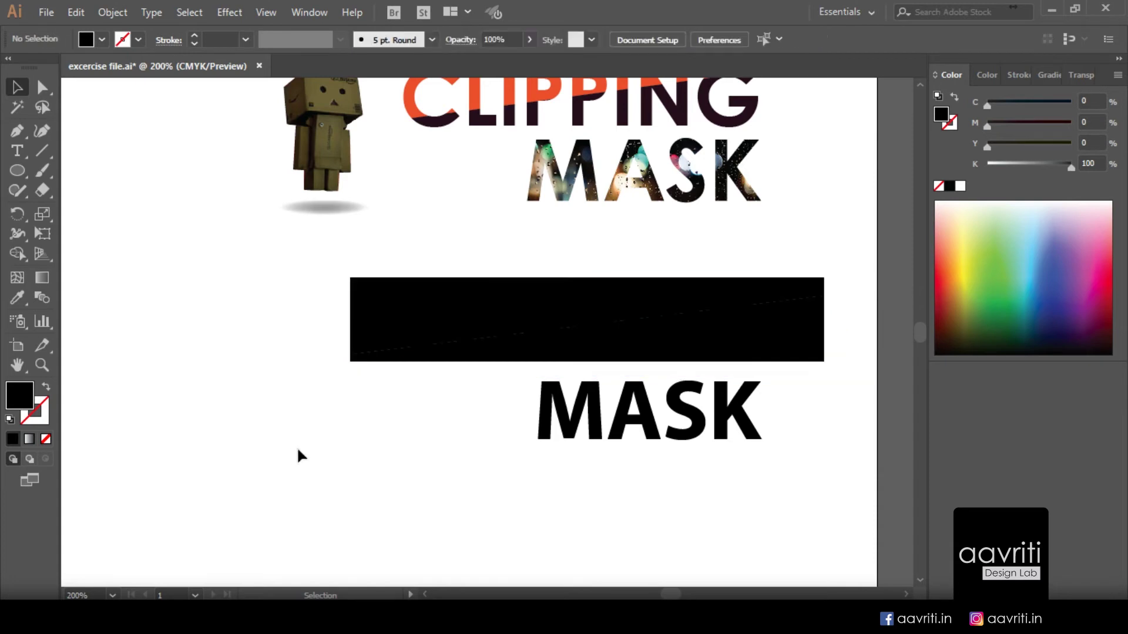
Step: Copy the CLIPPING text hidden beneath the two black Pen shapes, leaving the shapes out of the selection
click(442, 302)
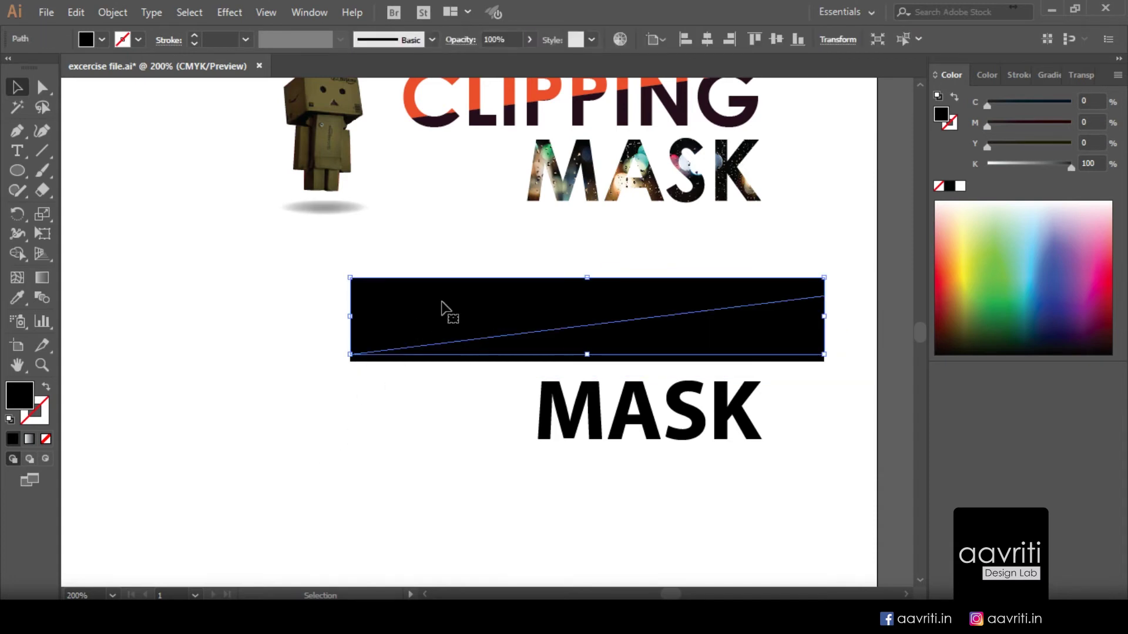
click(443, 235)
drag(436, 233, 477, 307)
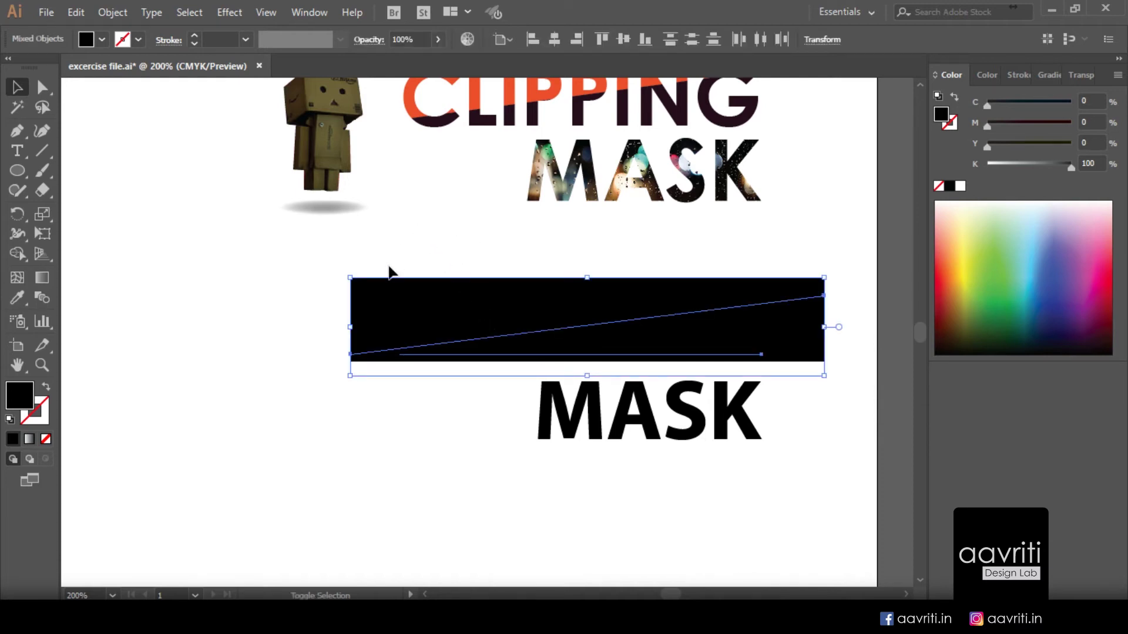
shift+click(371, 307)
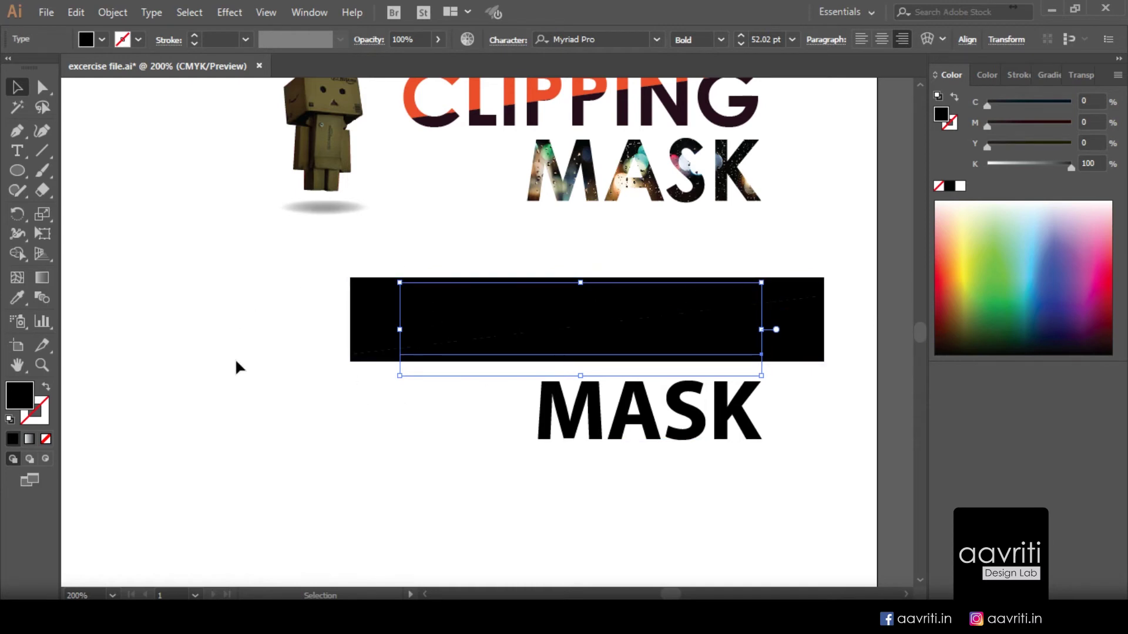
key(a)
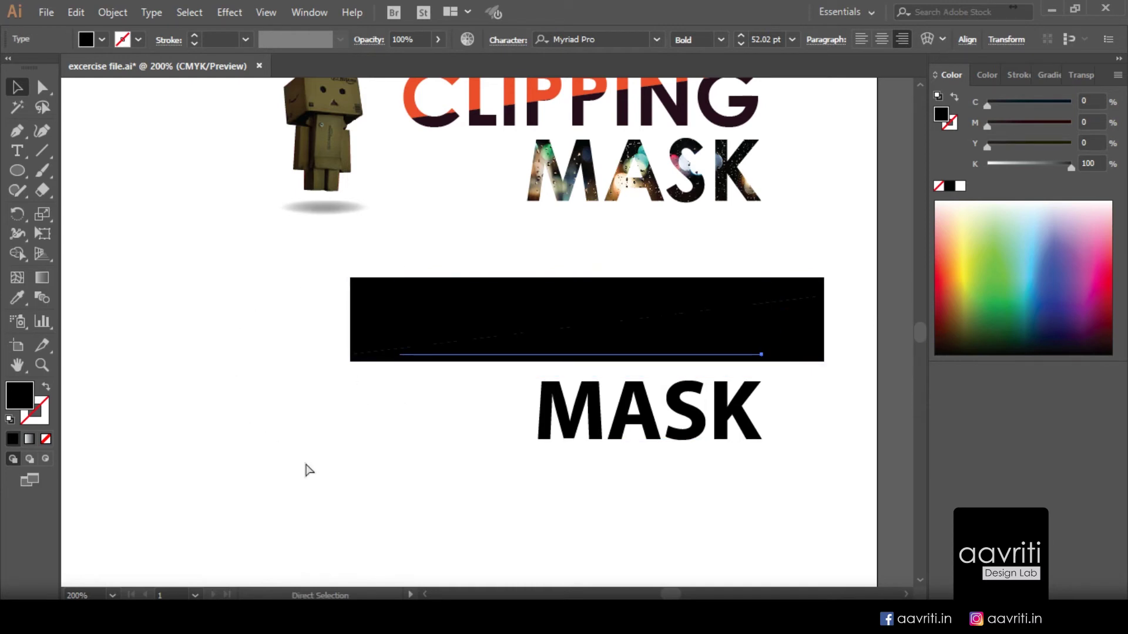
key(v)
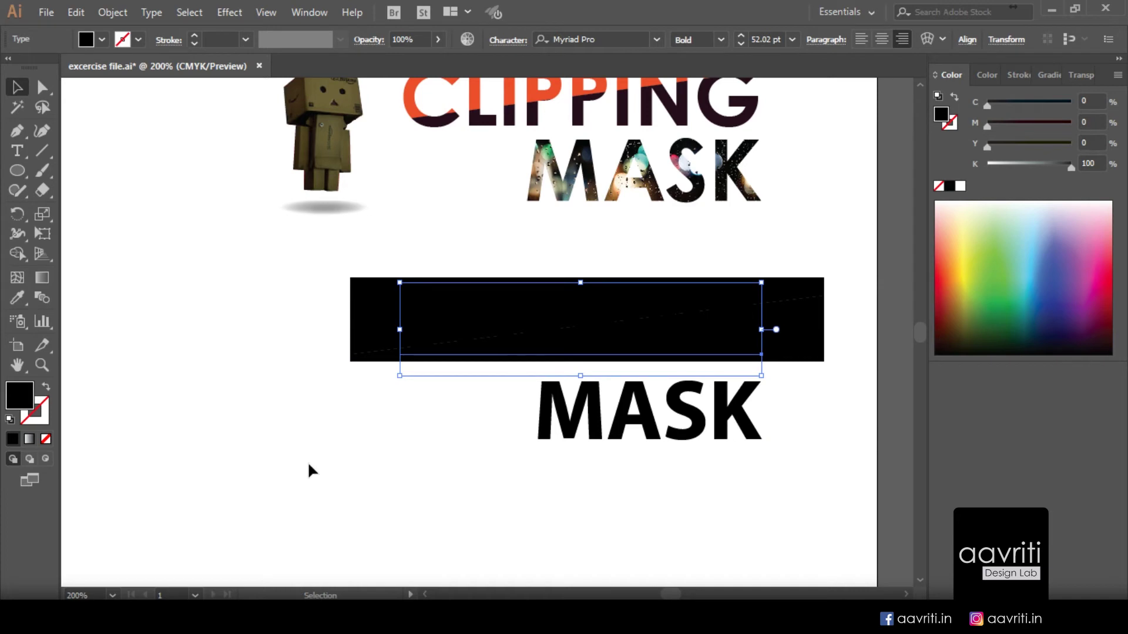
click(308, 464)
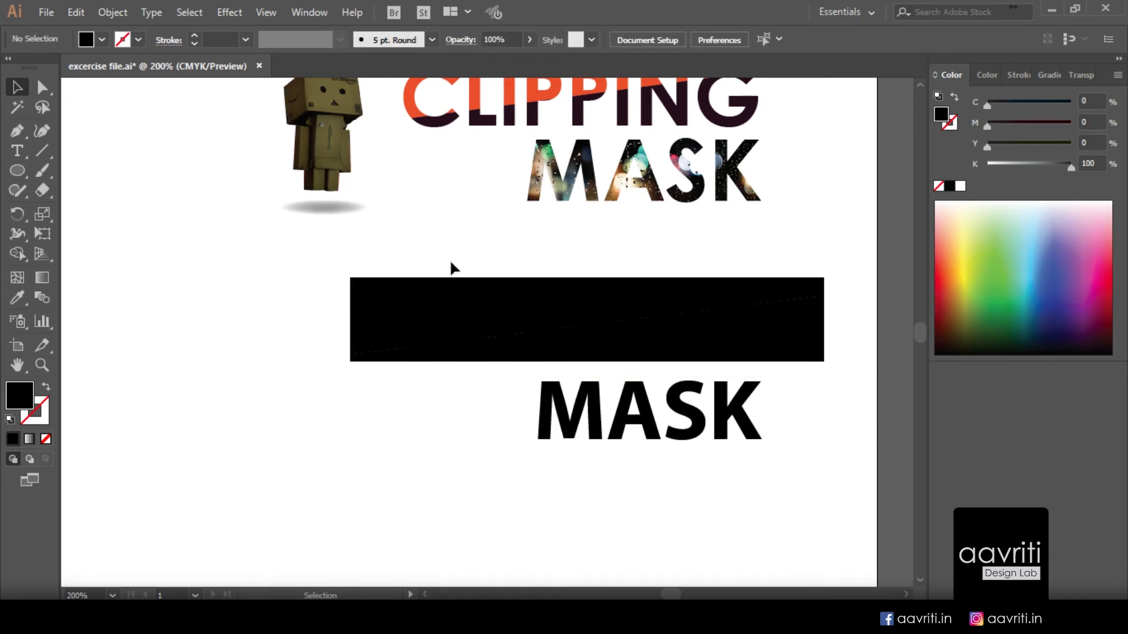
Step: Make a clipping mask from the upper Pen shape and the CLIPPING text, and clear the selection
drag(441, 231, 498, 317)
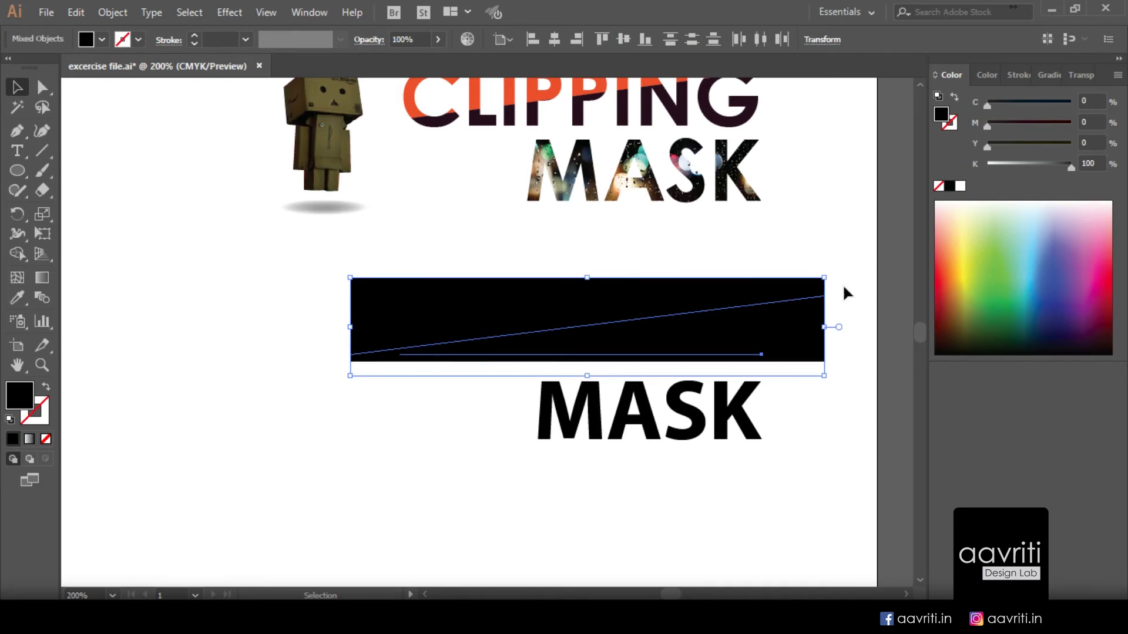
right_click(470, 303)
click(587, 419)
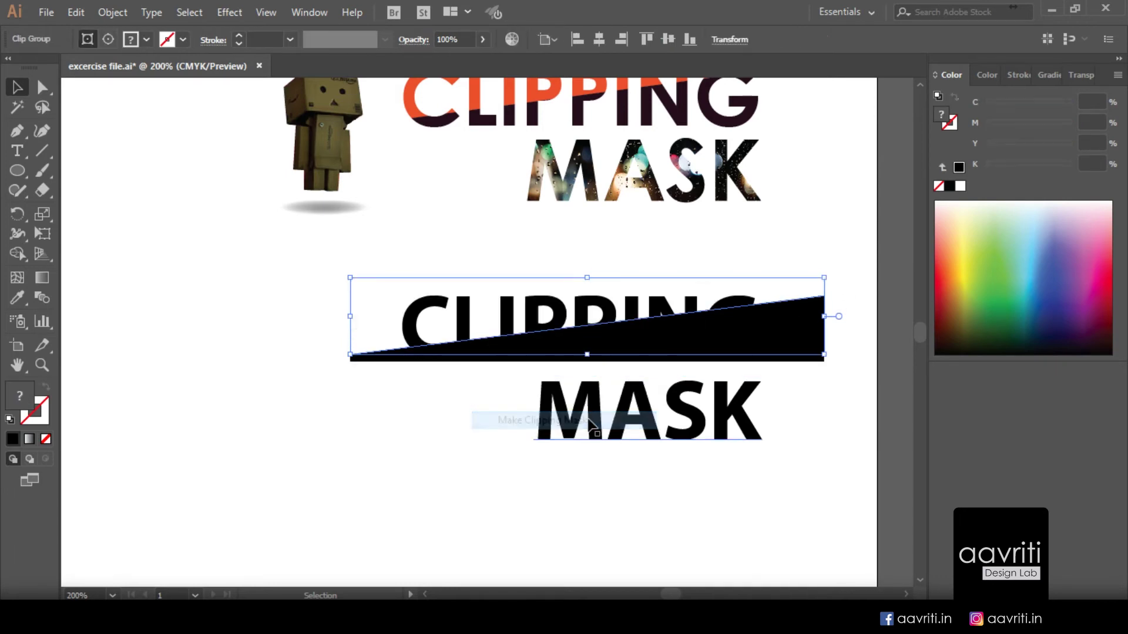
click(312, 410)
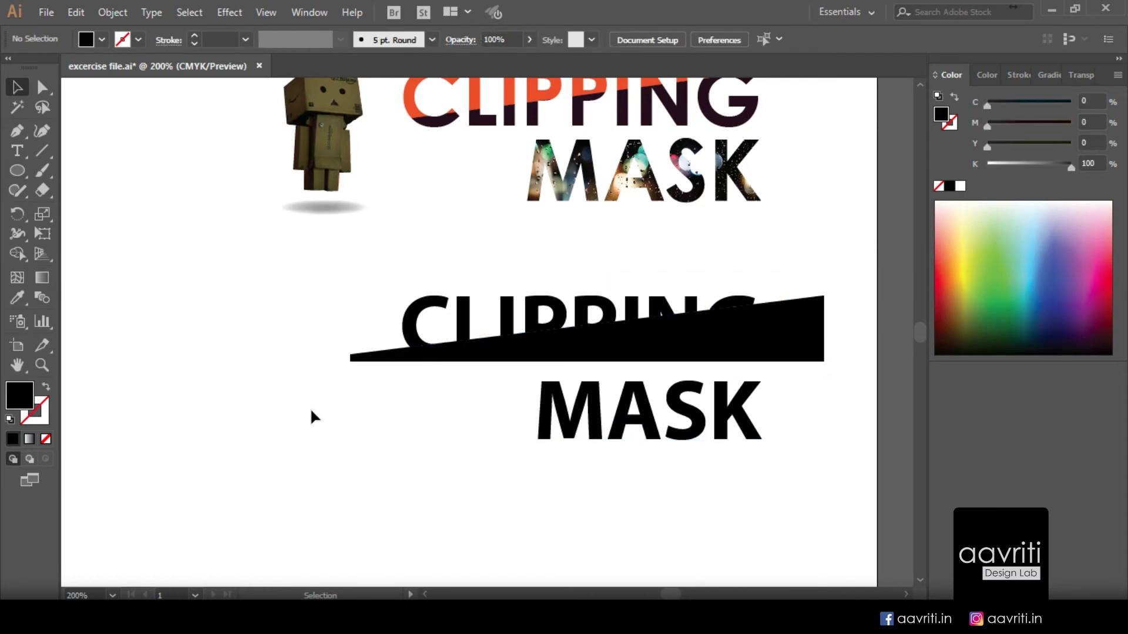
Step: Move the clipped upper piece of CLIPPING up to show it is cut diagonally, undo the move and clear the selection
drag(428, 308, 425, 253)
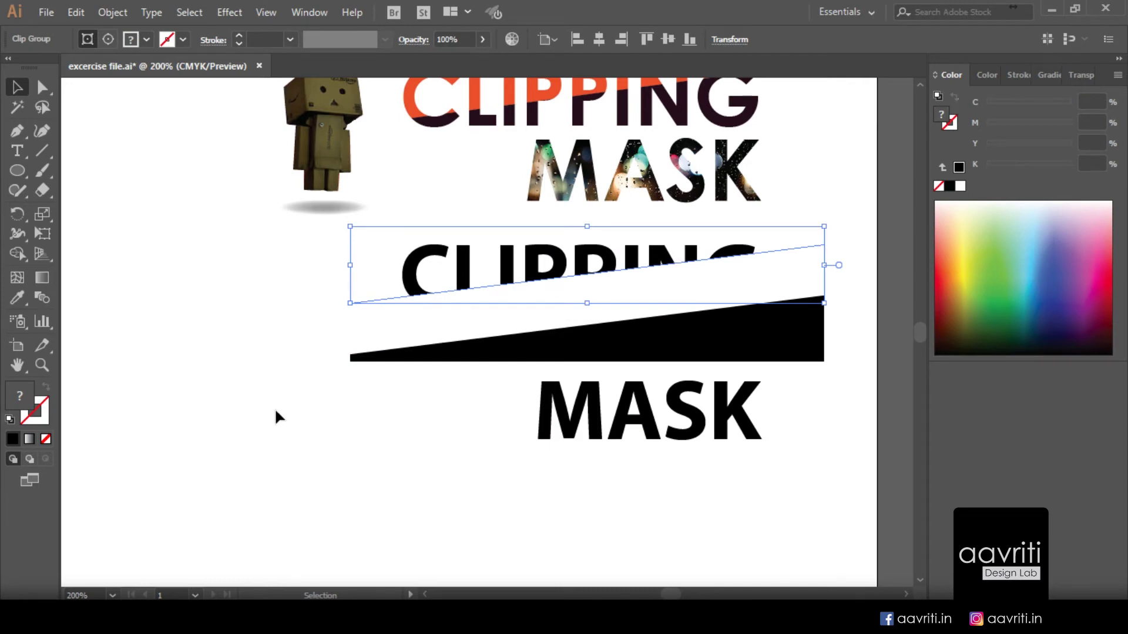
key(ctrl+z)
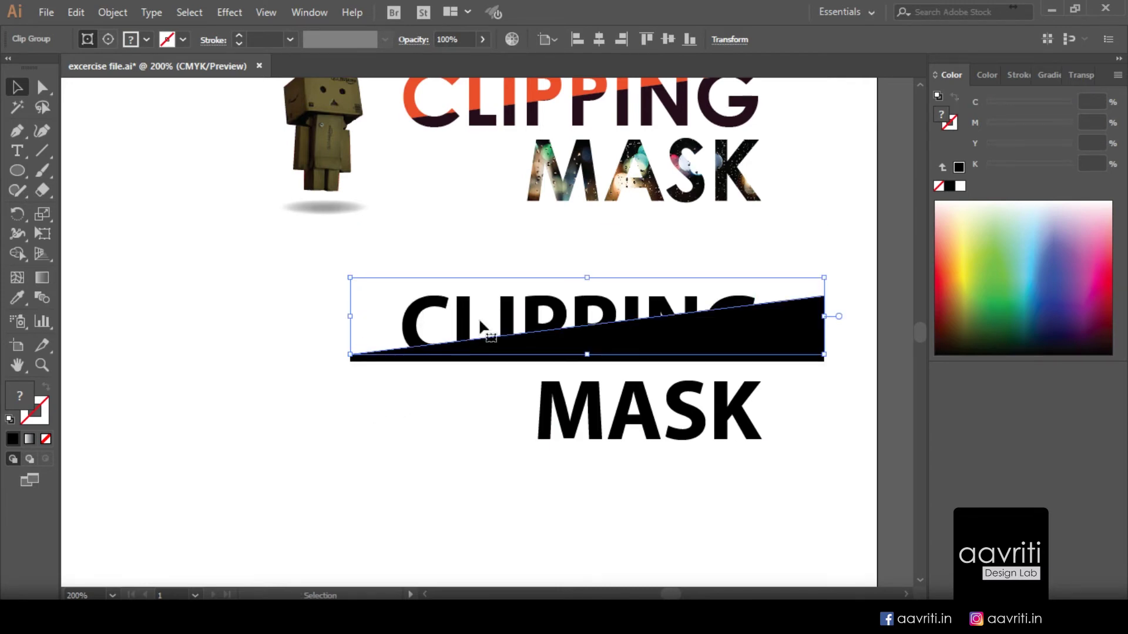
click(422, 384)
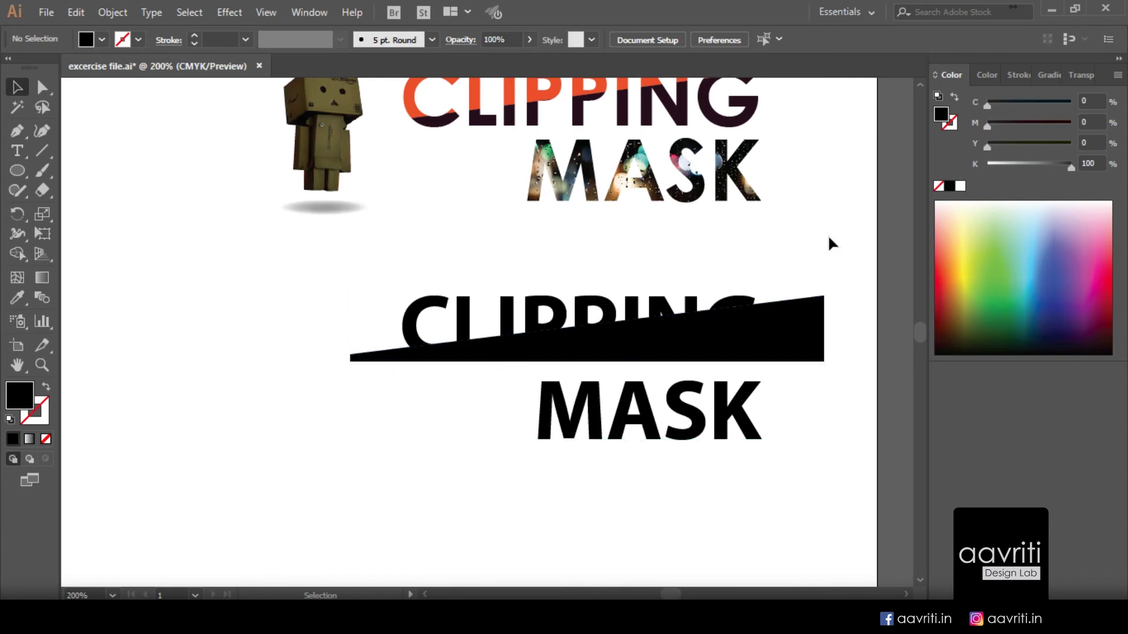
Step: Paste the copied CLIPPING text in place behind the lower wedge-shaped path and clear the selection
click(814, 331)
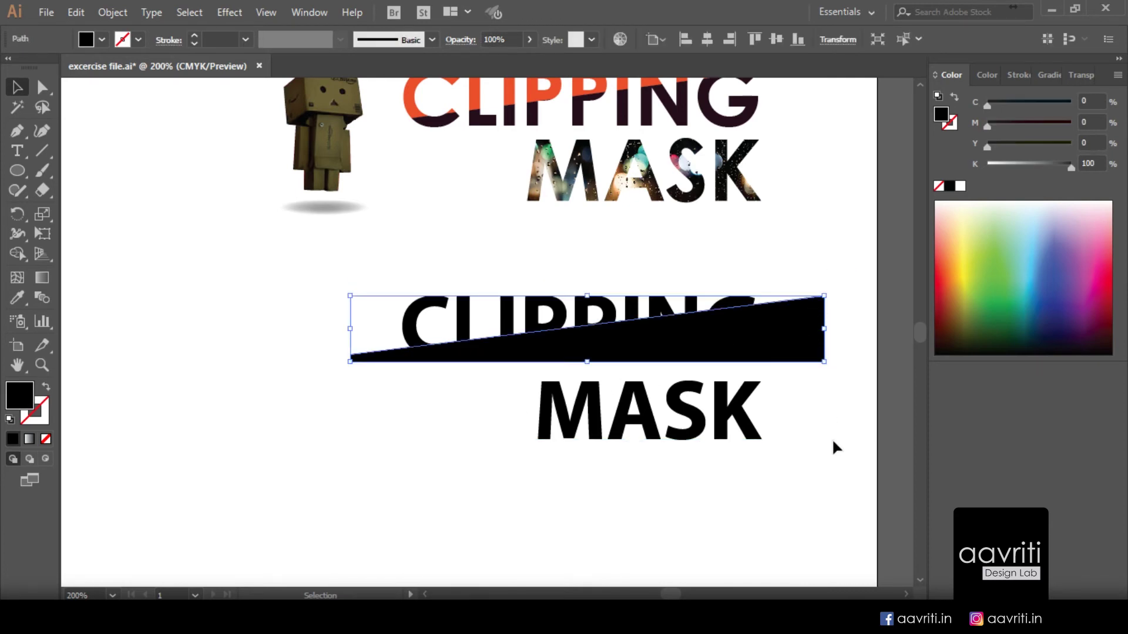
key(a)
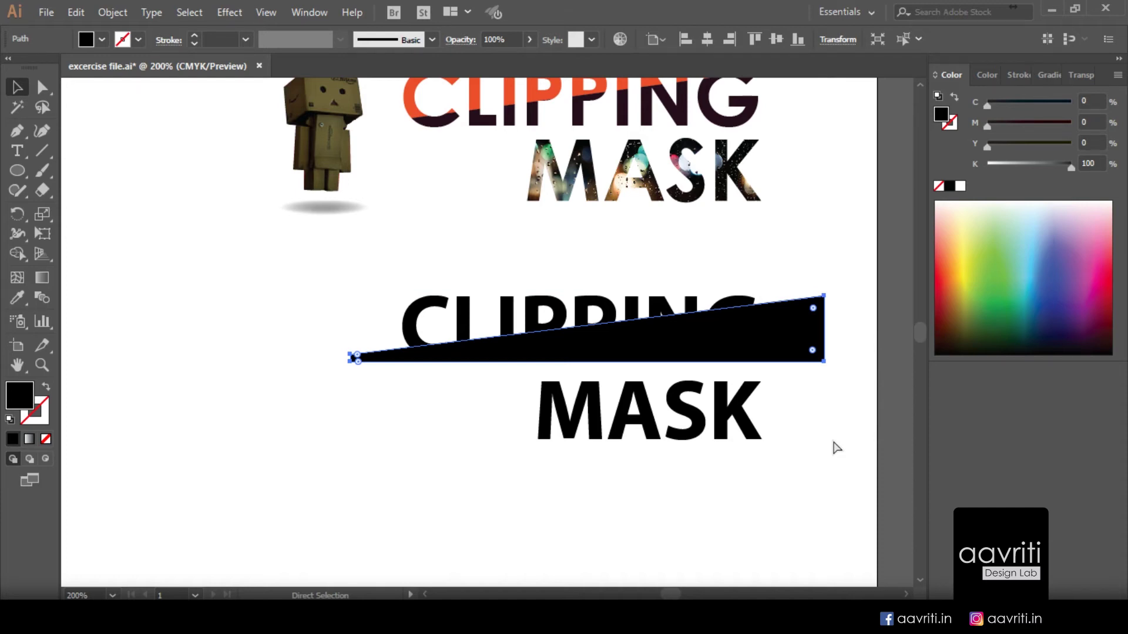
key(v)
key(ctrl+alt+bracketleft)
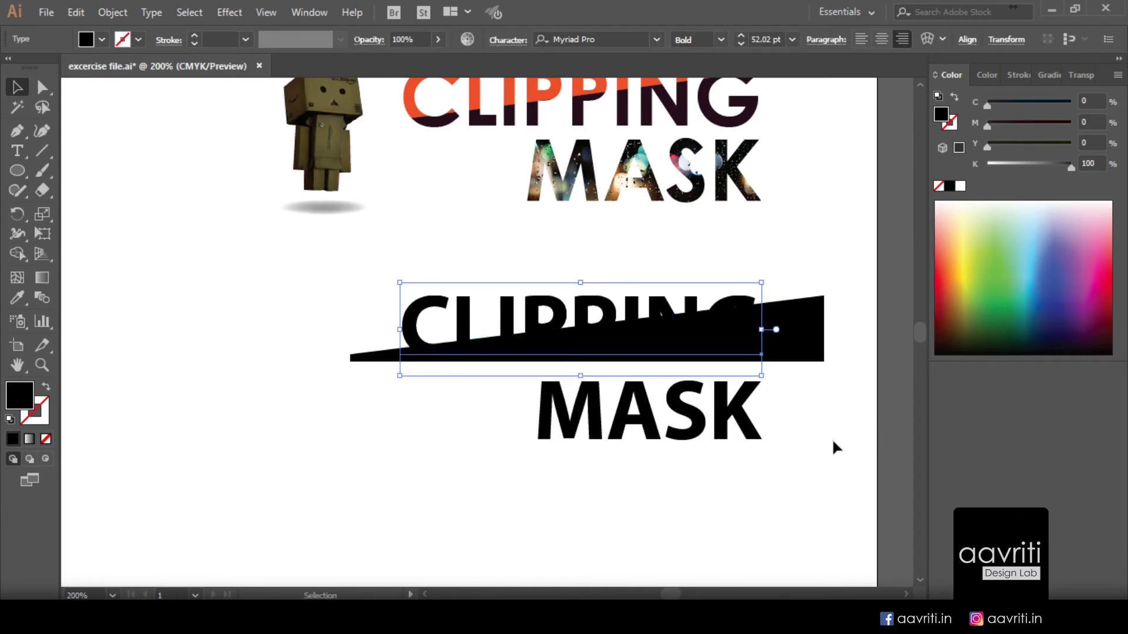
click(476, 440)
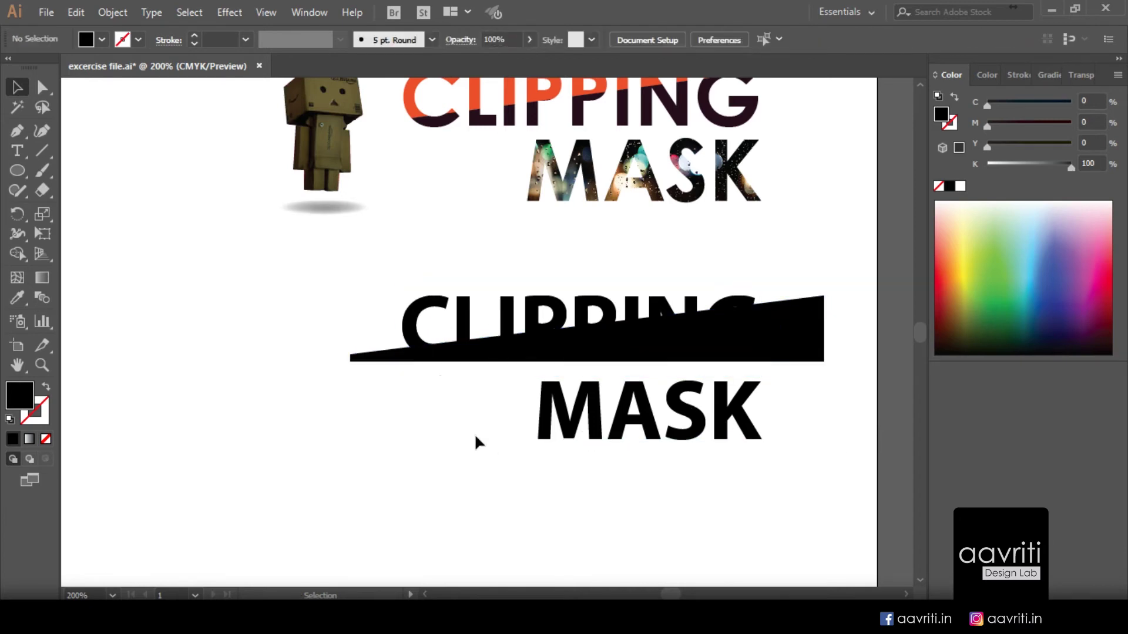
Step: Make a clipping mask from the pasted CLIPPING text and the lower wedge shape, and clear the selection
drag(422, 295, 449, 323)
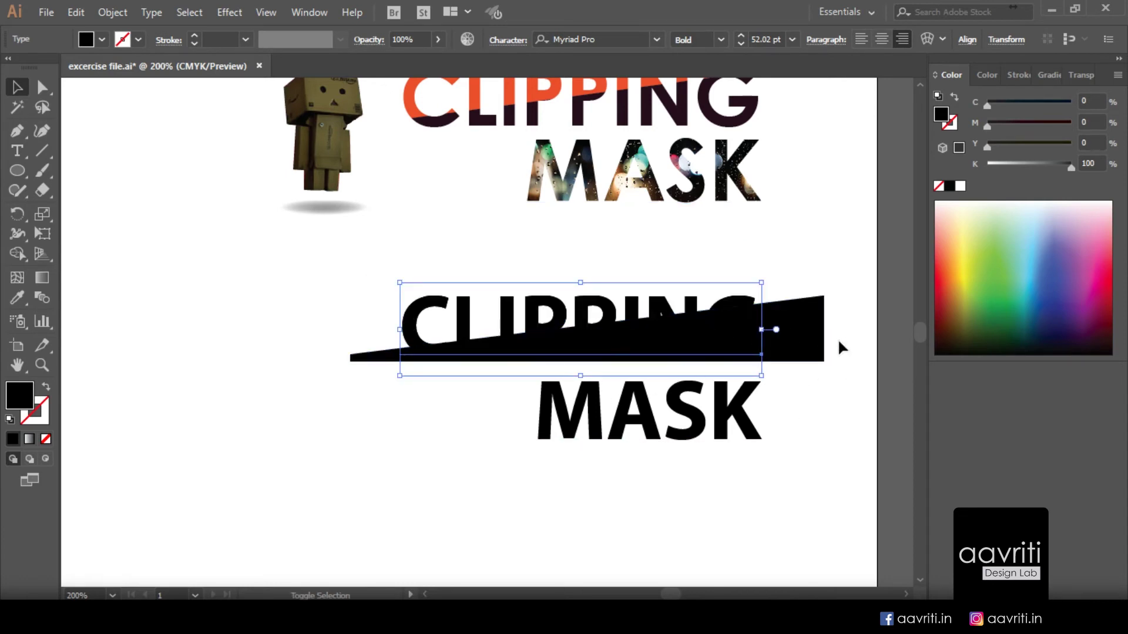
shift+click(813, 329)
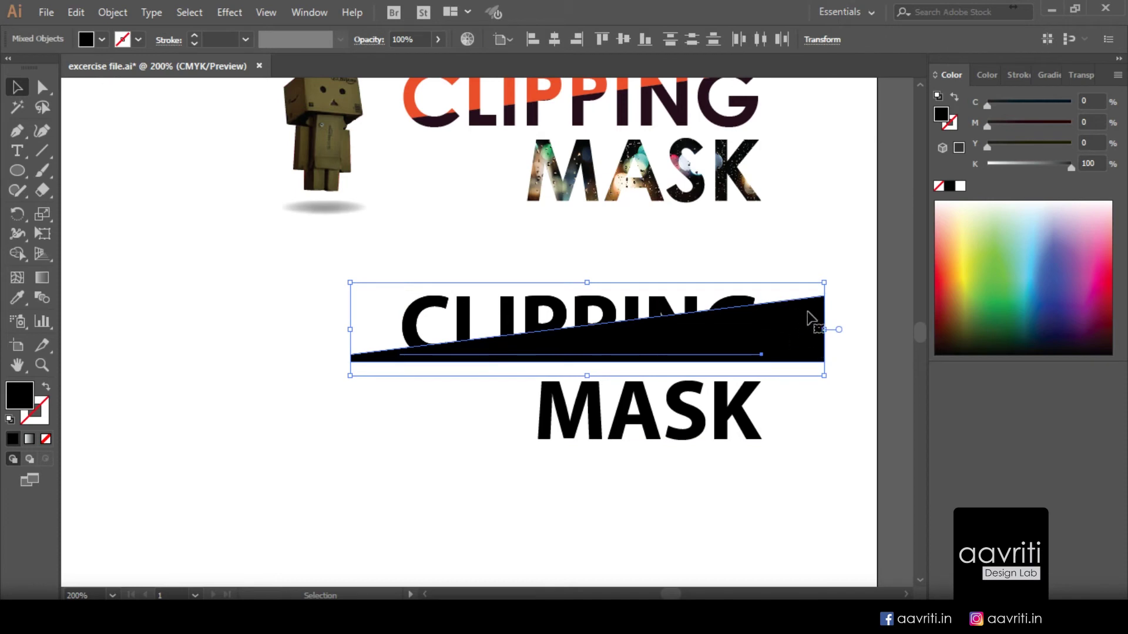
right_click(786, 332)
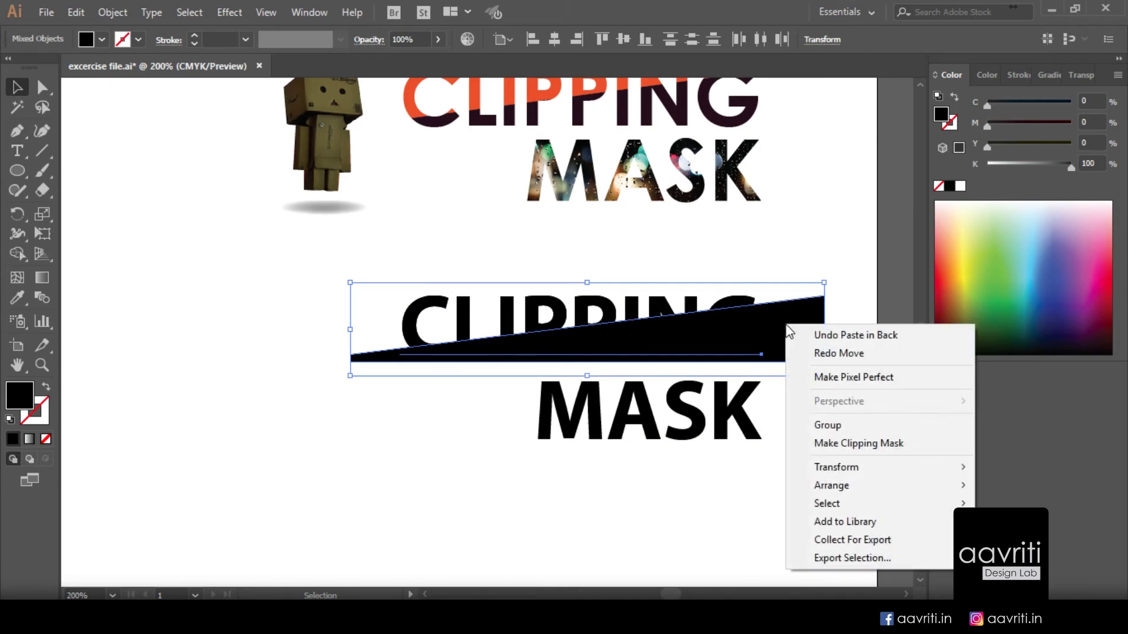
click(846, 442)
click(487, 488)
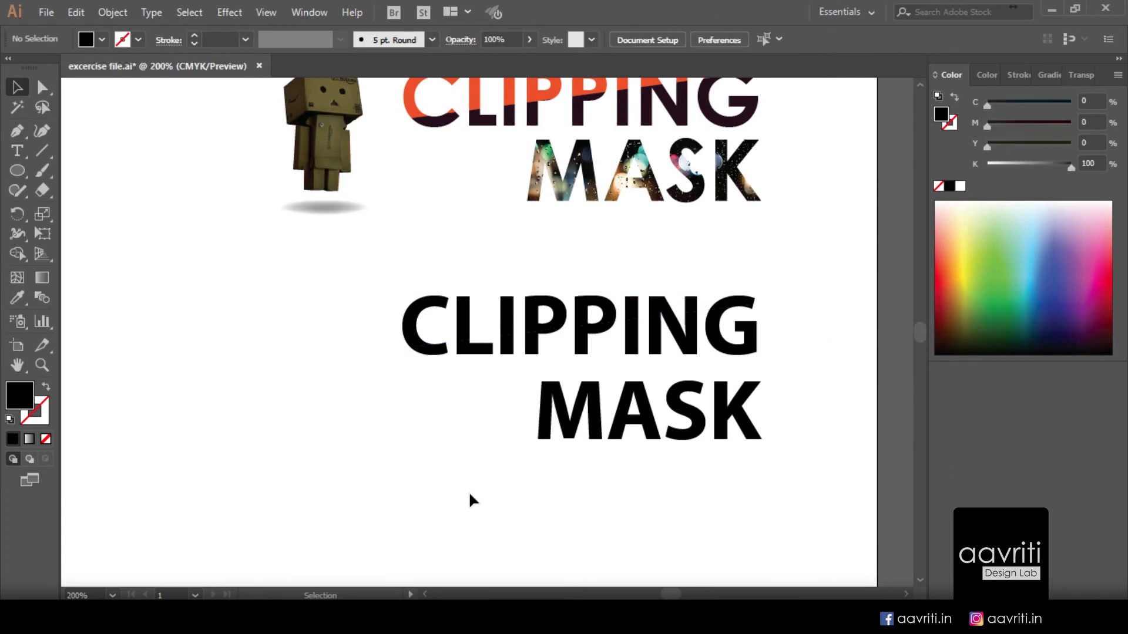
Step: Inspect the diagonal seam in CLIPPING, pull the lower clipped piece down to show the split, and undo the move
scroll(573, 327, up, 6)
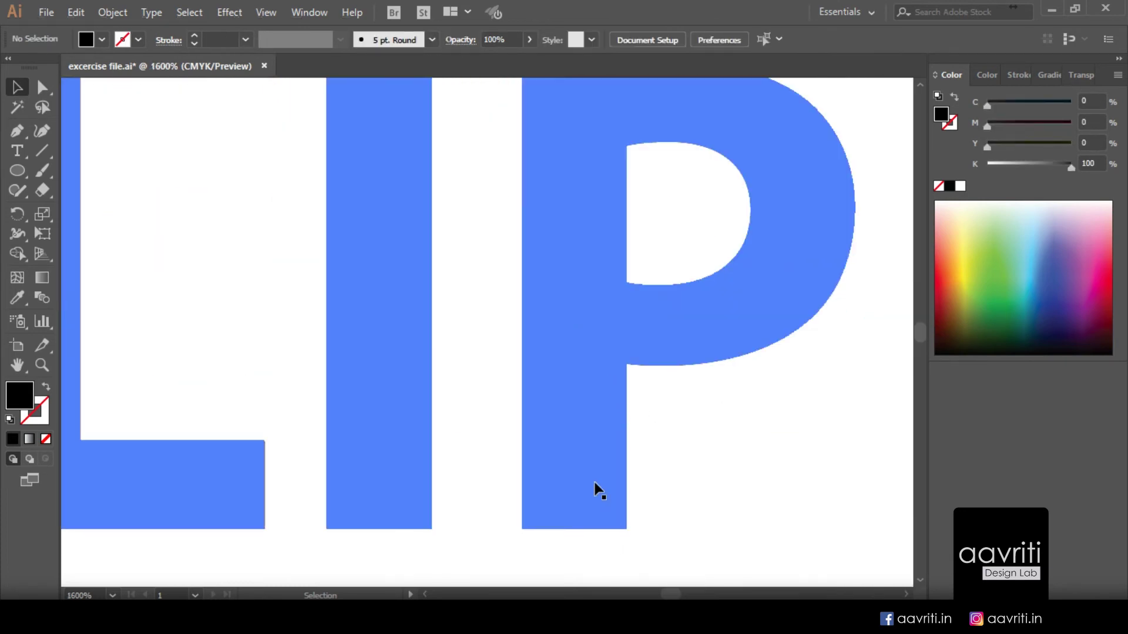
scroll(590, 446, down, 2)
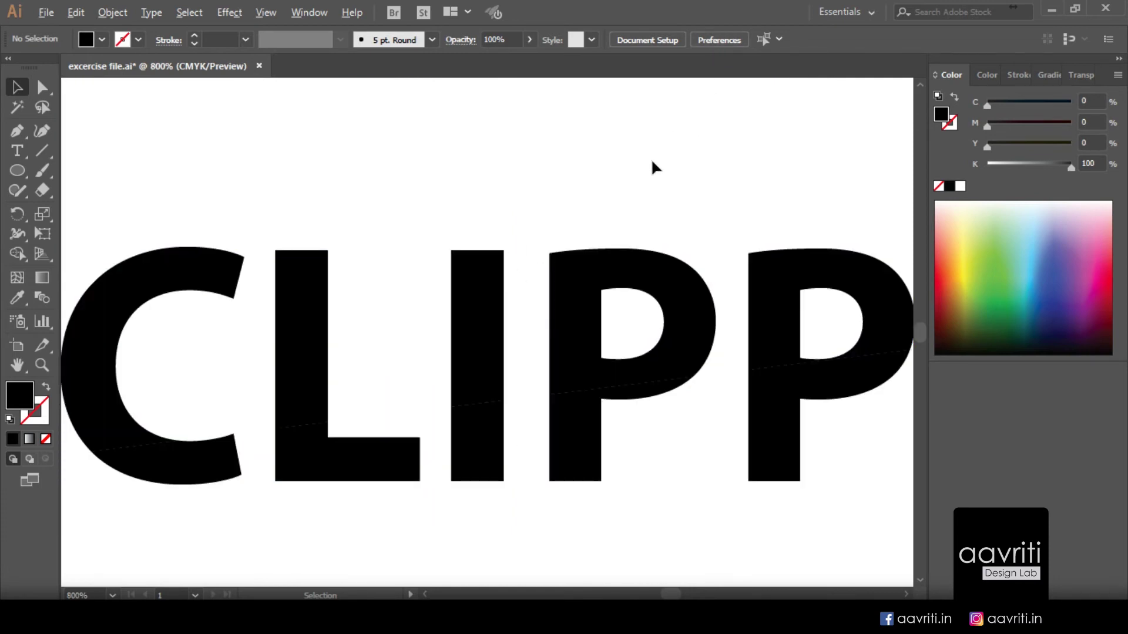
scroll(561, 231, down, 3)
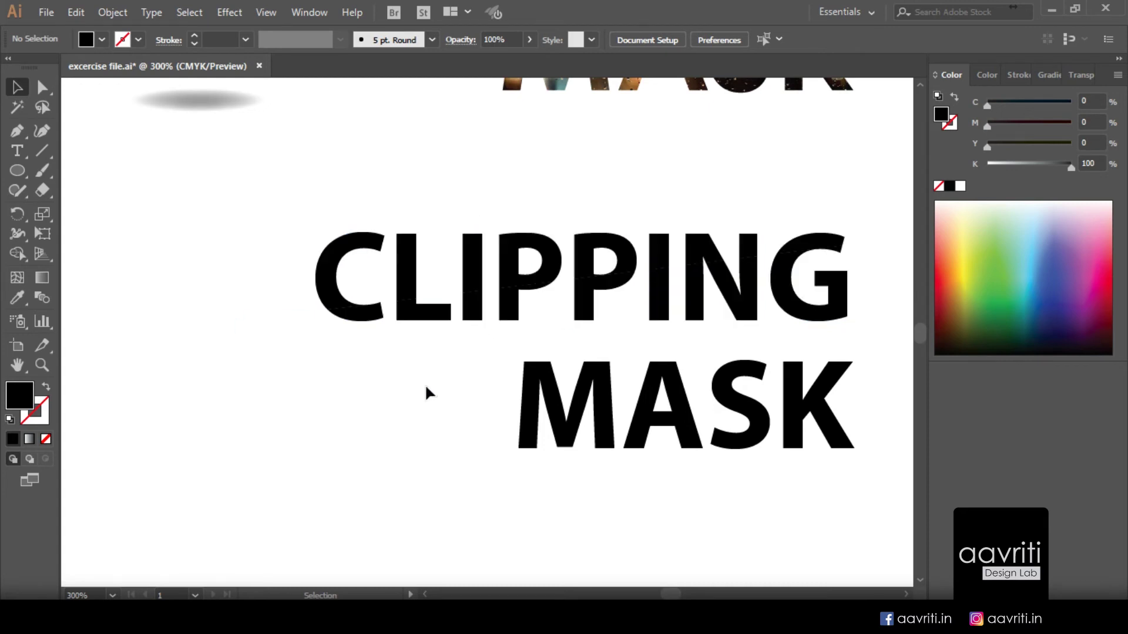
drag(468, 310, 449, 346)
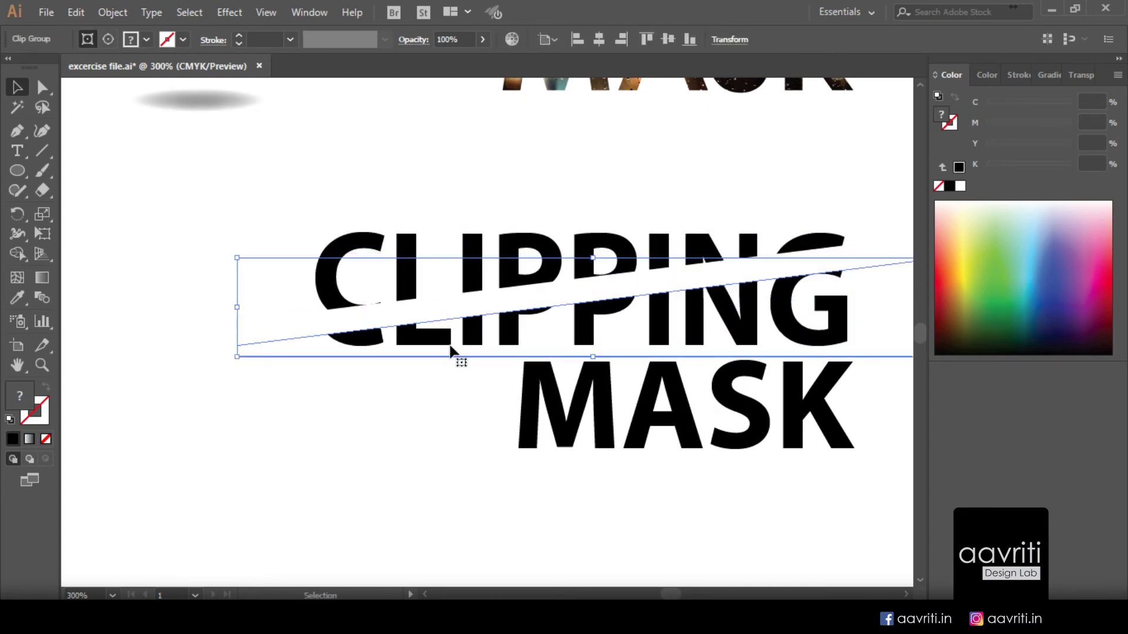
key(ctrl+z)
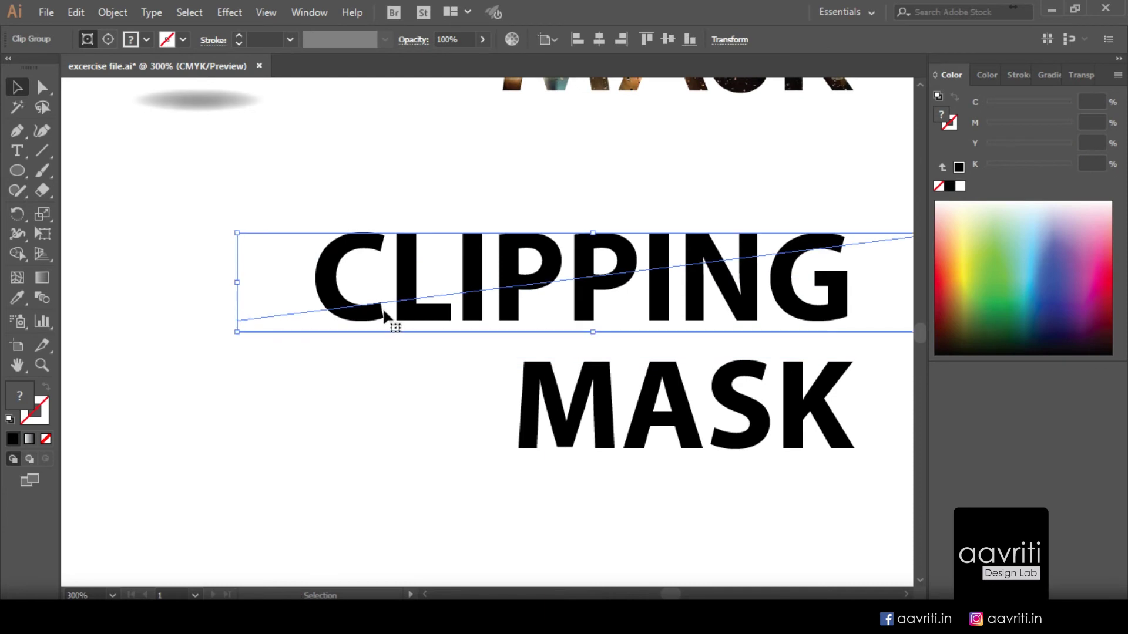
click(352, 168)
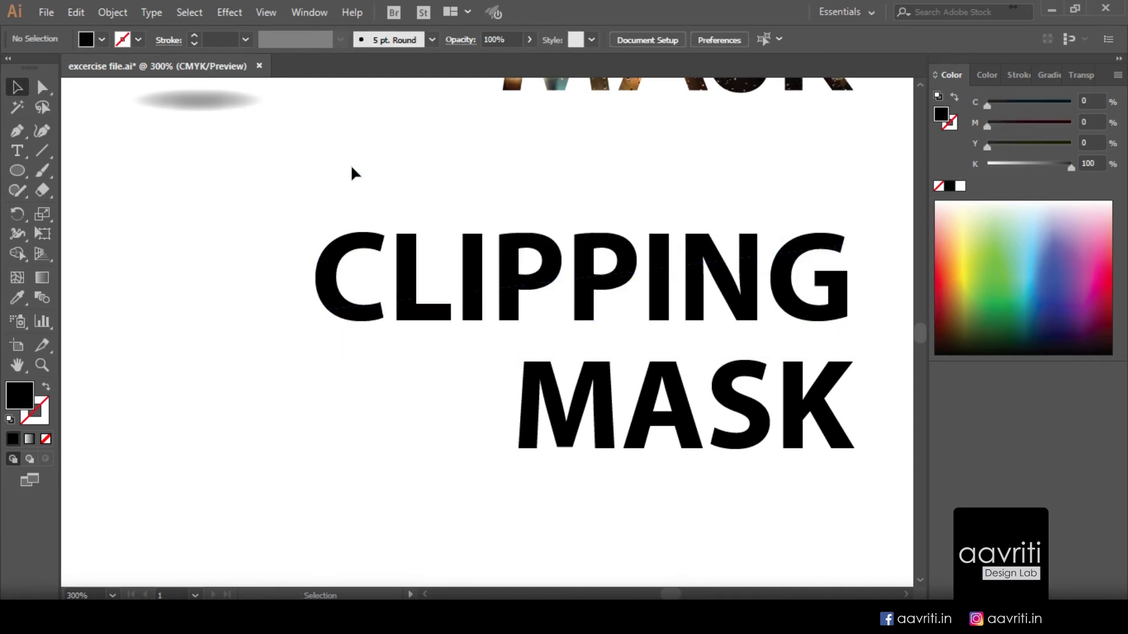
Step: Edit the contents of CLIPPING's upper clip group and fill its text with light blue, C 74.51, M 20, Y 0, K 0
click(360, 244)
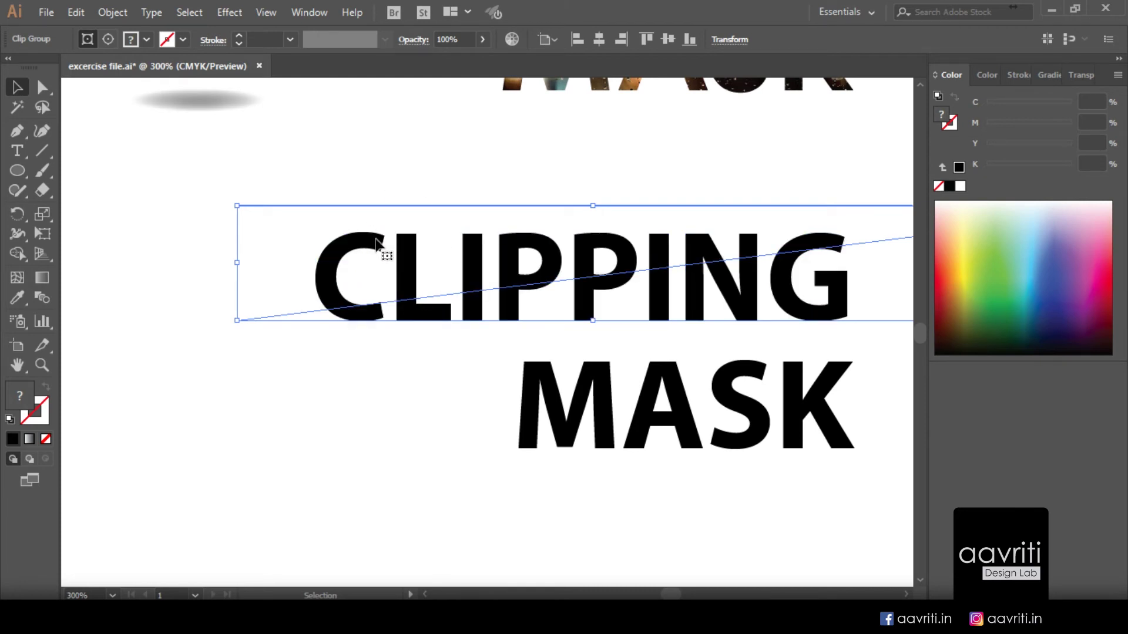
click(107, 40)
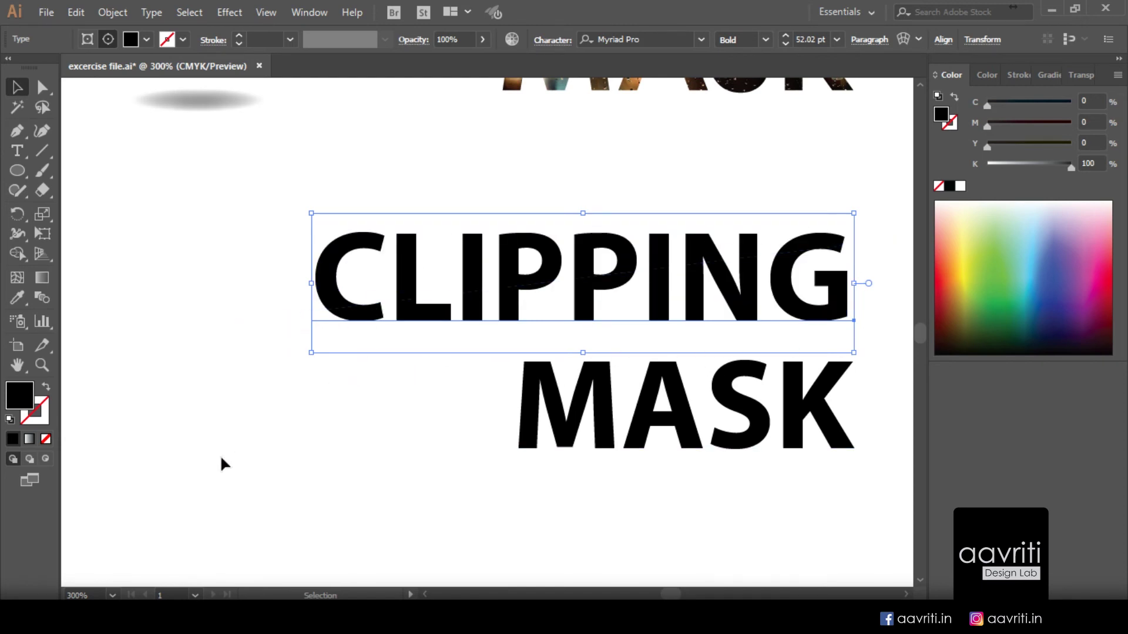
click(1032, 285)
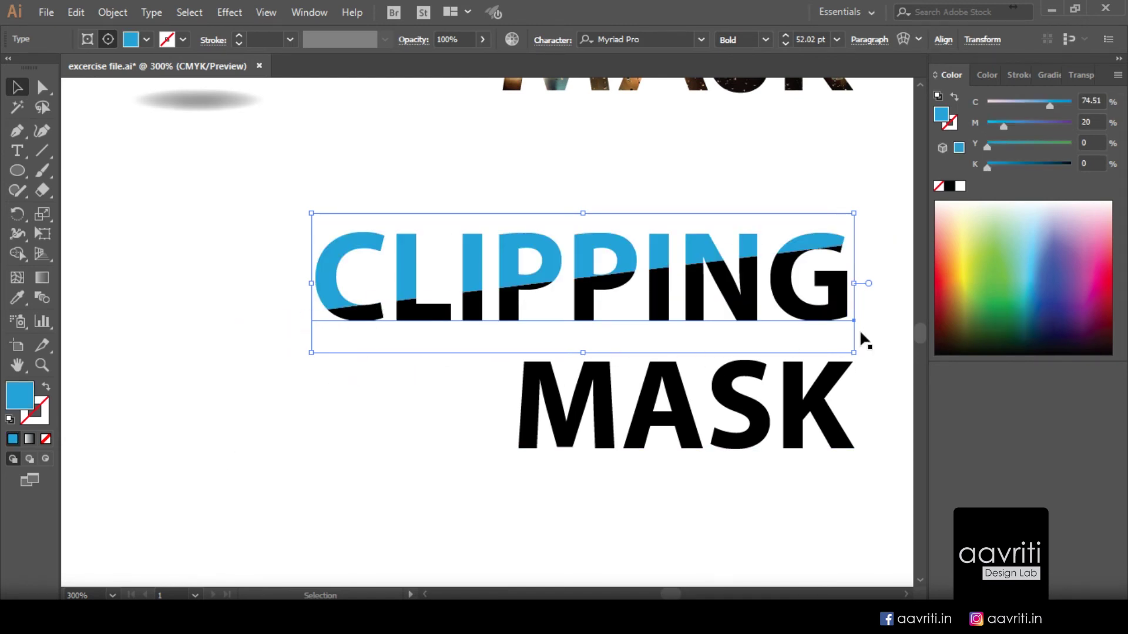
click(341, 395)
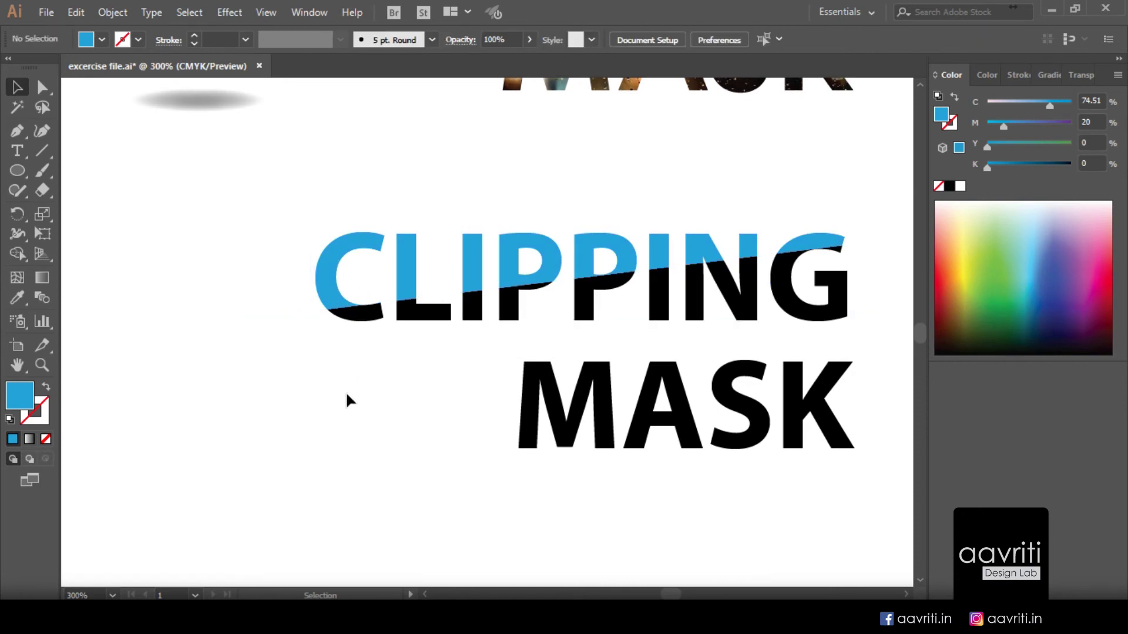
Step: Edit the contents of CLIPPING's lower clip group and fill its text with dark red, C 24.71, M 100, Y 87.84, K 23.53
scroll(371, 479, up, 2)
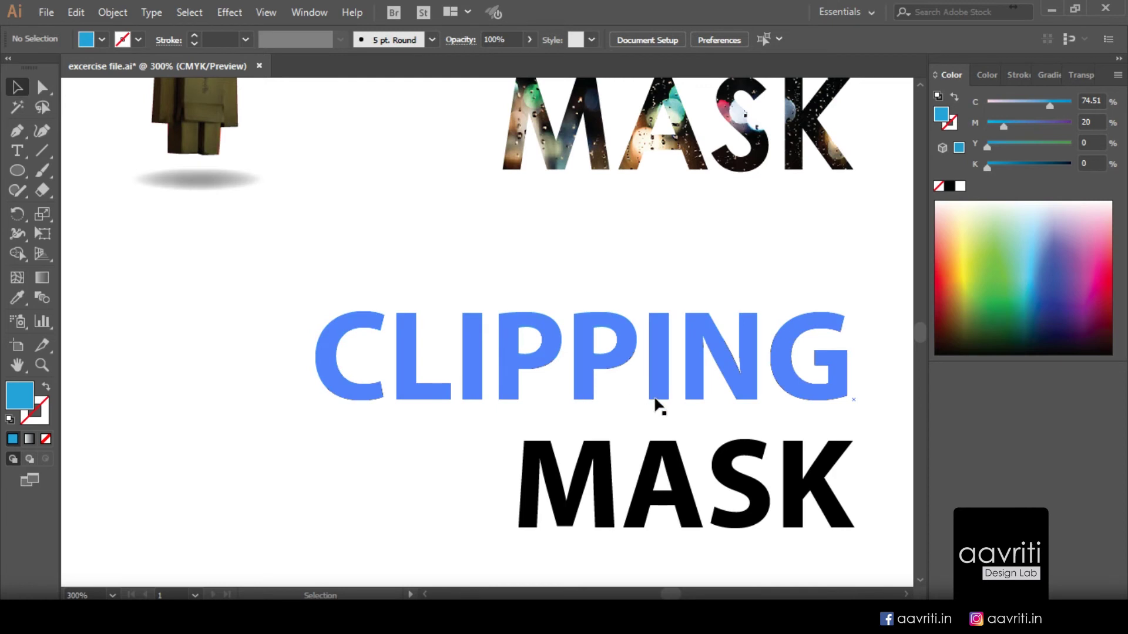
click(825, 403)
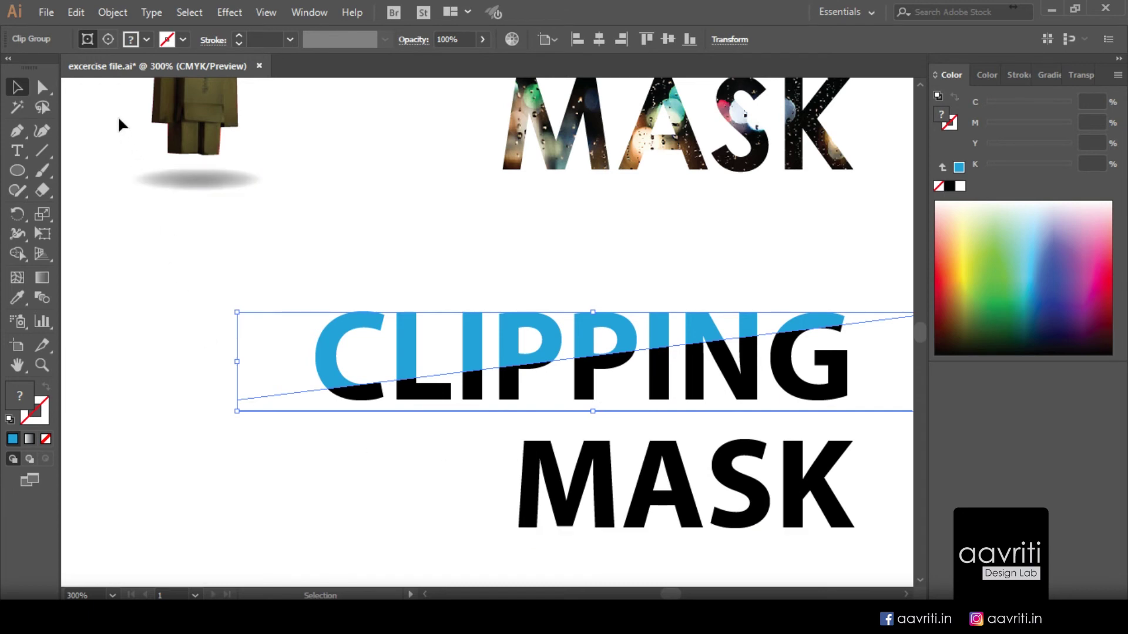
click(106, 38)
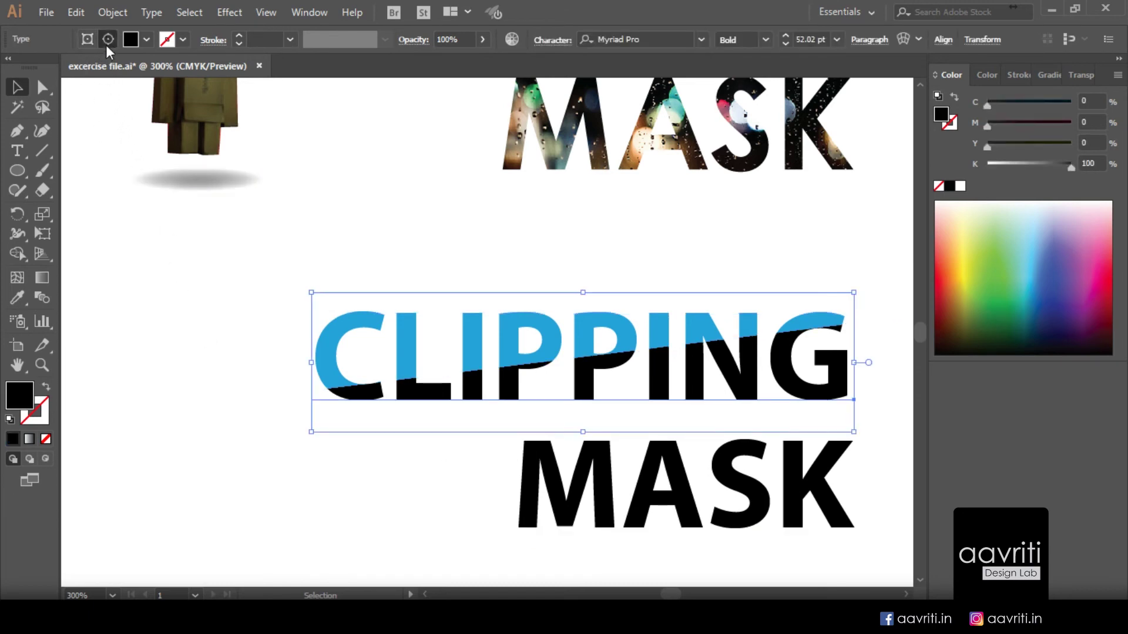
click(1056, 328)
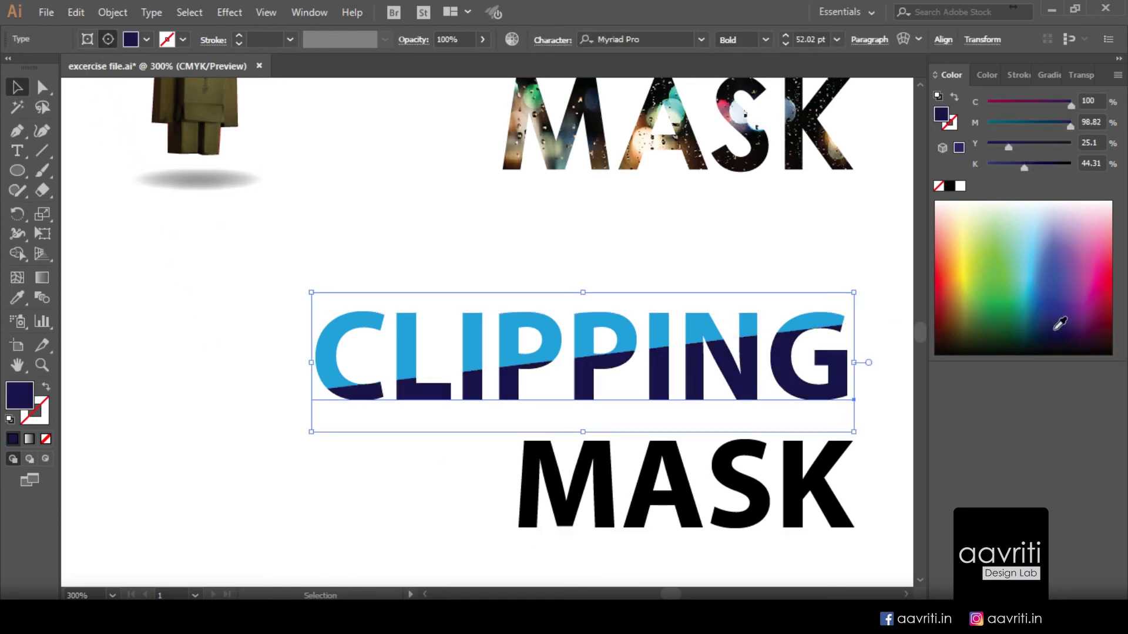
drag(1066, 324, 1106, 307)
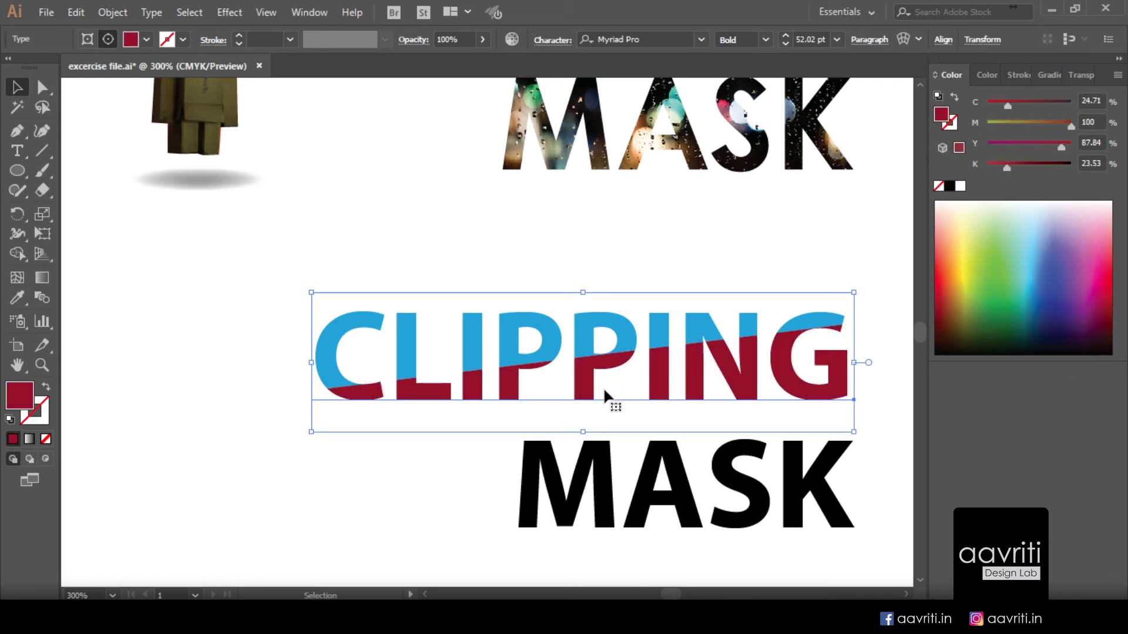
Step: Clear the selection, place Bokehphoto12.jpg below and left of the lower MASK text at about 210 by 146 pt, and embed it
scroll(564, 376, down, 1)
click(424, 495)
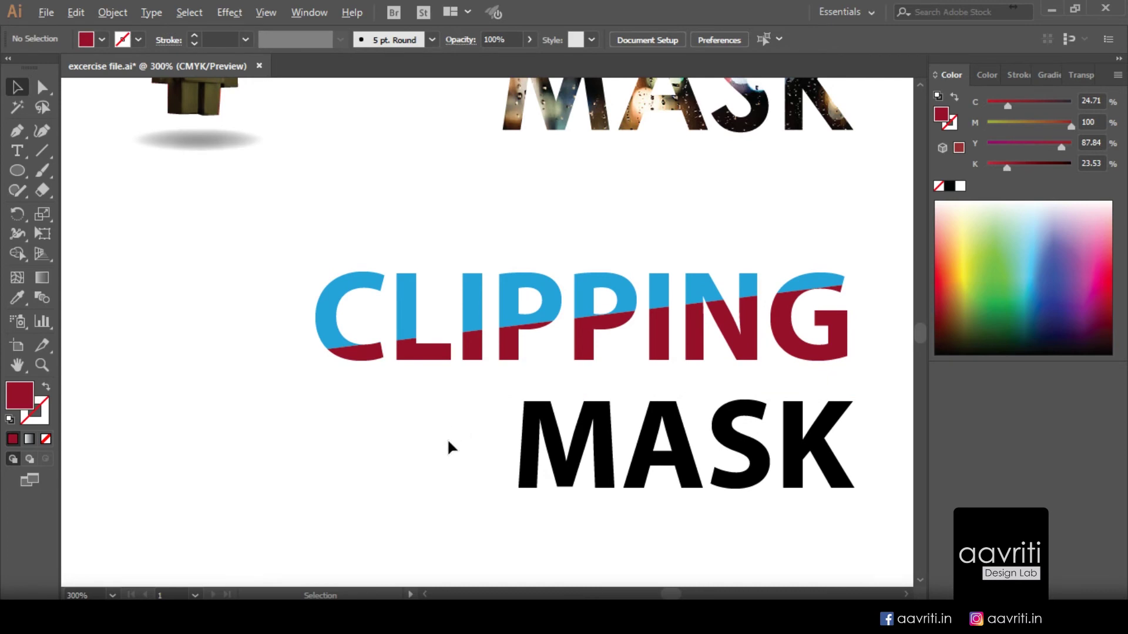
key(ctrl+minus)
key(ctrl+minus)
key(ctrl+minus)
key(ctrl+plus)
scroll(639, 434, up, 1)
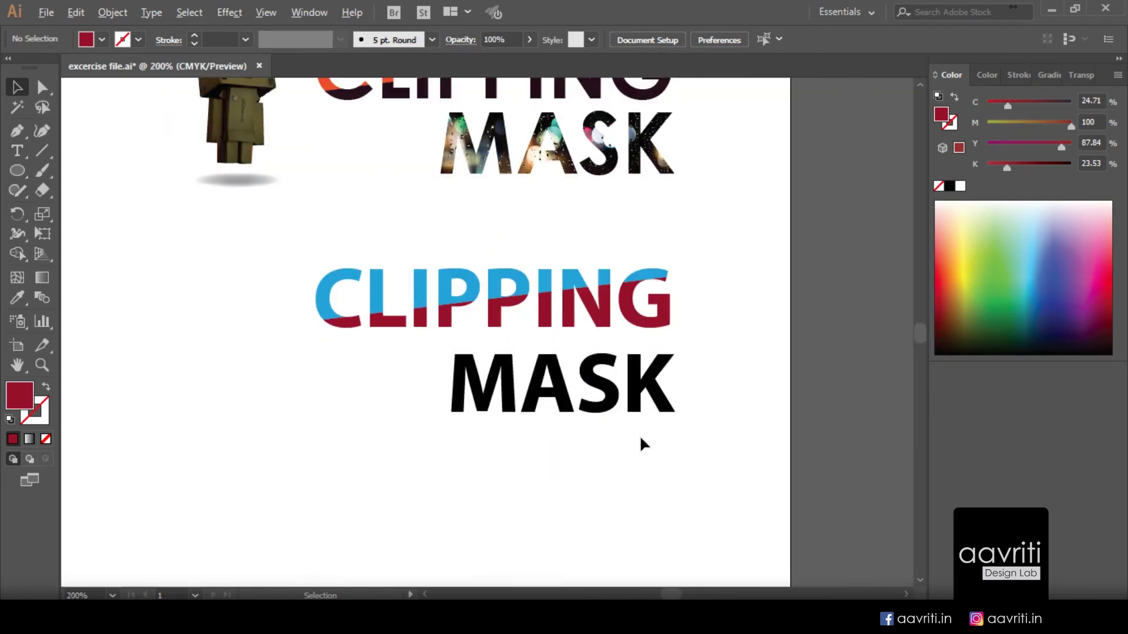
scroll(659, 431, down, 2)
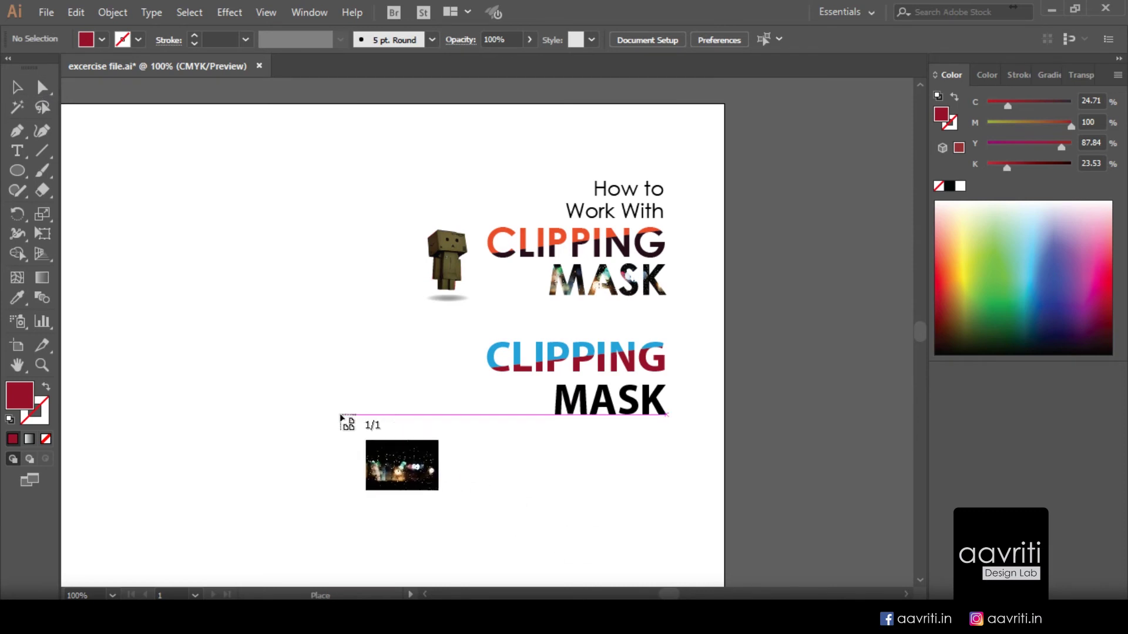
drag(313, 414, 546, 535)
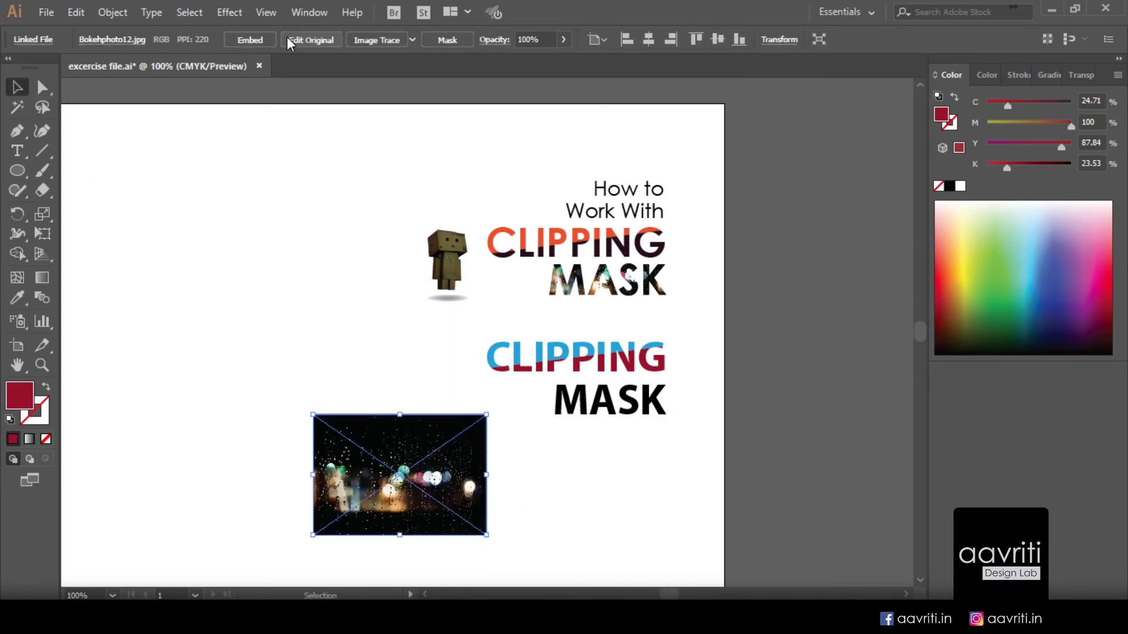
click(250, 39)
Step: Move the bokeh image over the lower MASK text, cut it, and paste it in place behind that text
drag(443, 459, 636, 427)
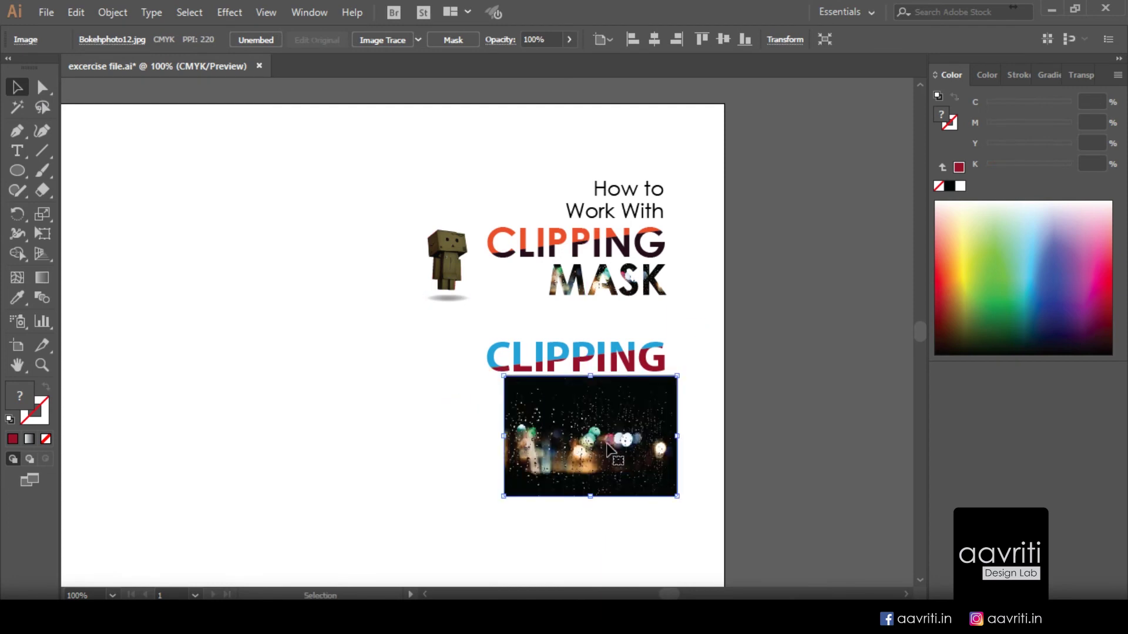
mouse_move(623, 473)
mouse_down()
mouse_move(633, 484)
mouse_move(633, 467)
mouse_up()
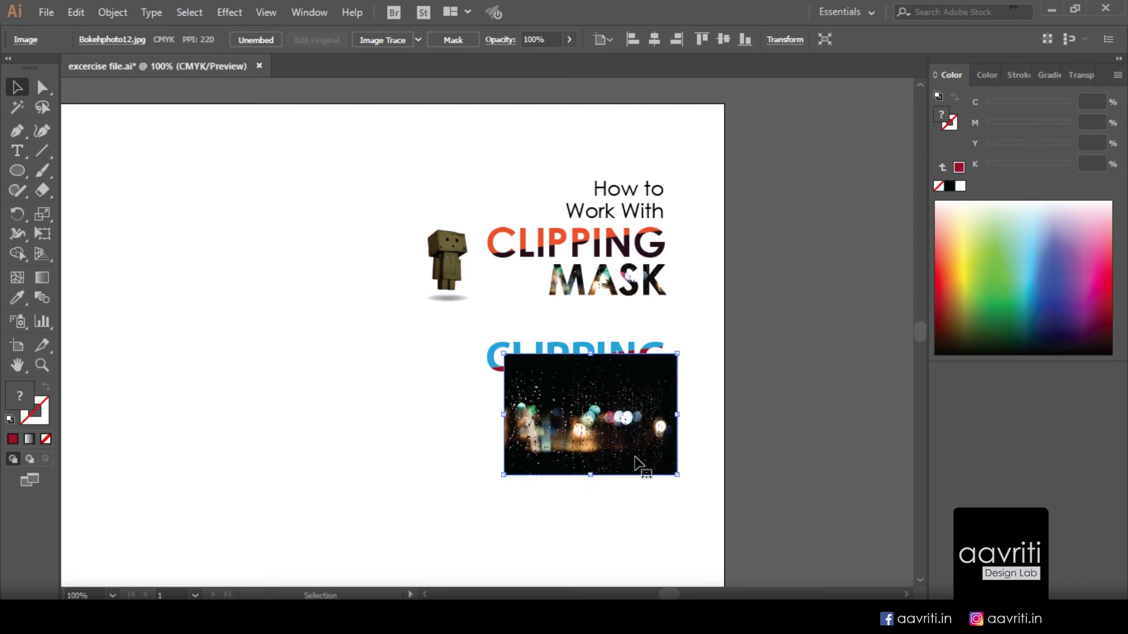
key(ctrl+x)
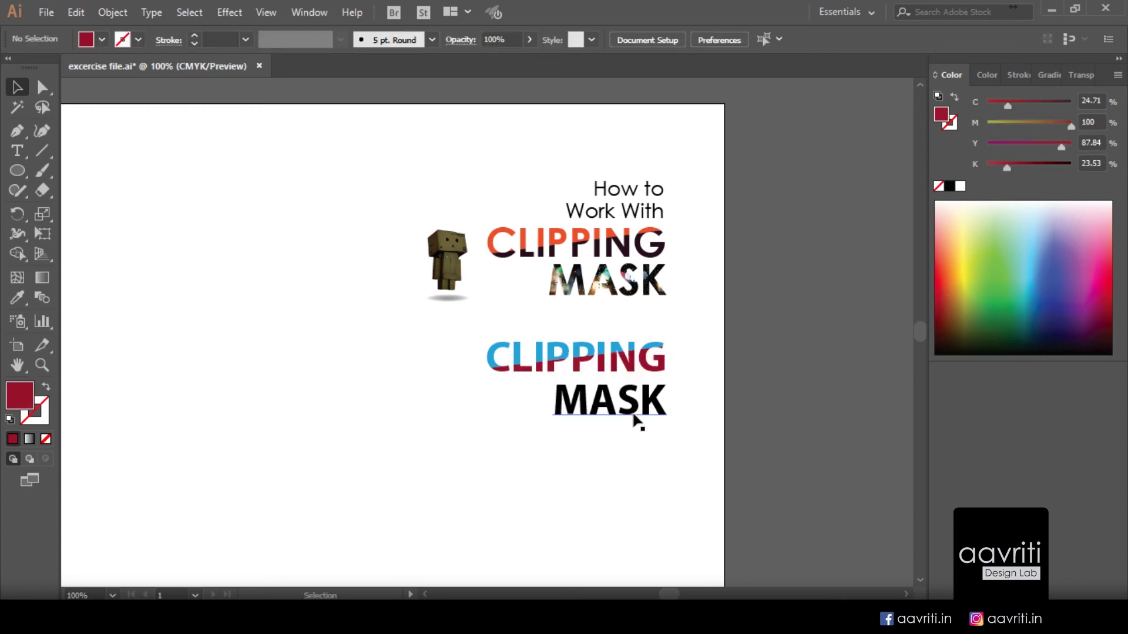
click(634, 419)
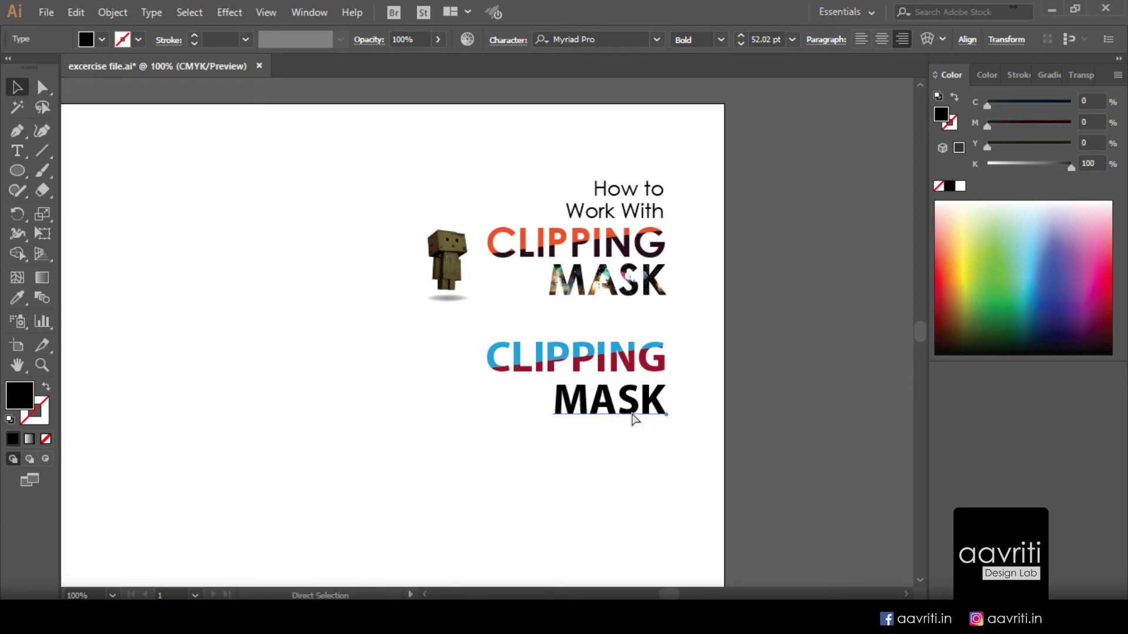
key(ctrl+f)
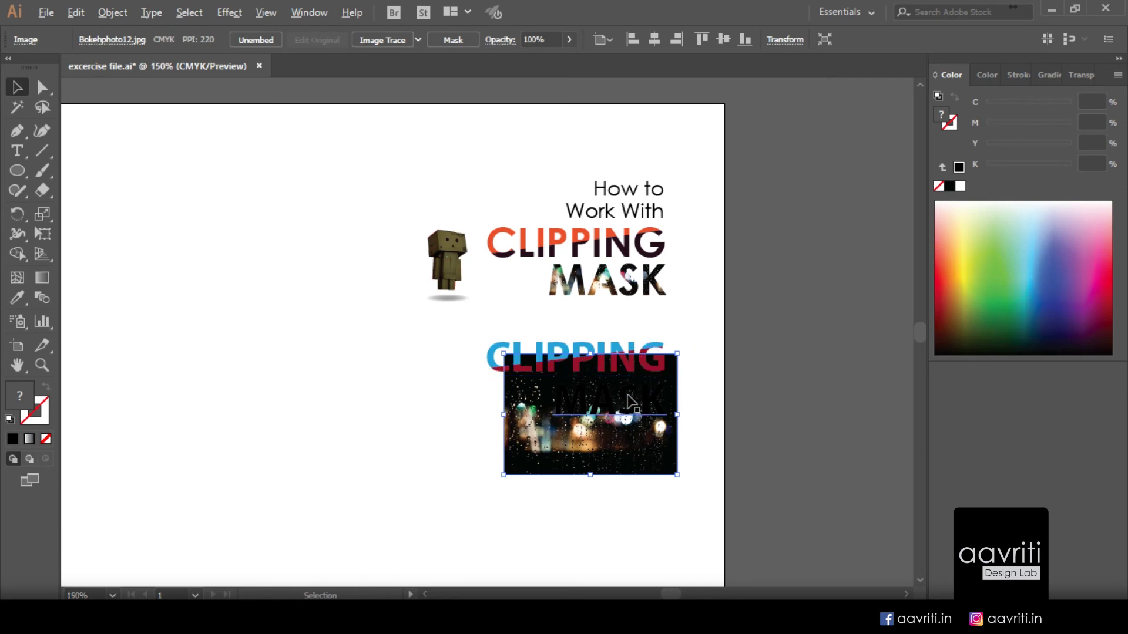
Step: Select the bokeh image together with the lower MASK text and make a clipping mask from them
scroll(623, 422, up, 4)
scroll(566, 376, down, 2)
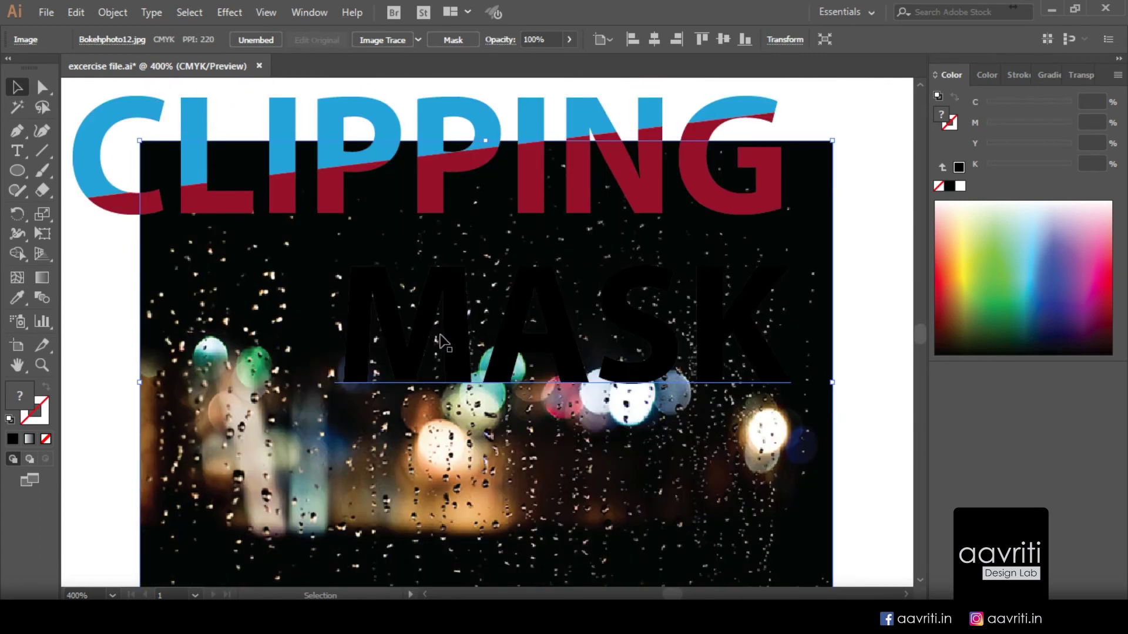
scroll(547, 358, down, 2)
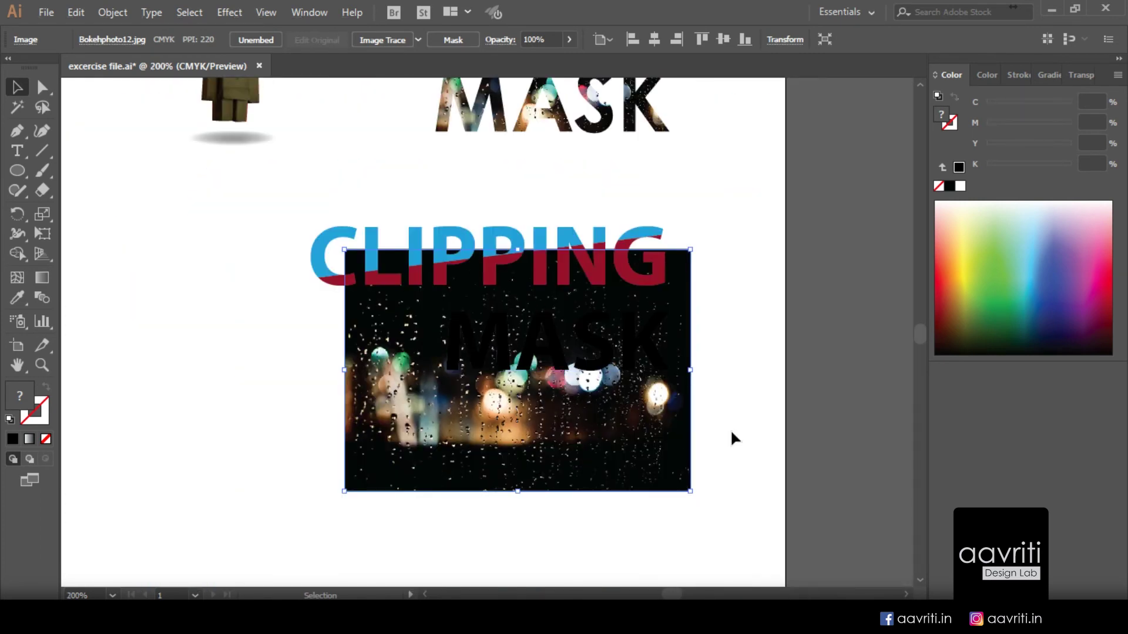
drag(738, 435, 505, 329)
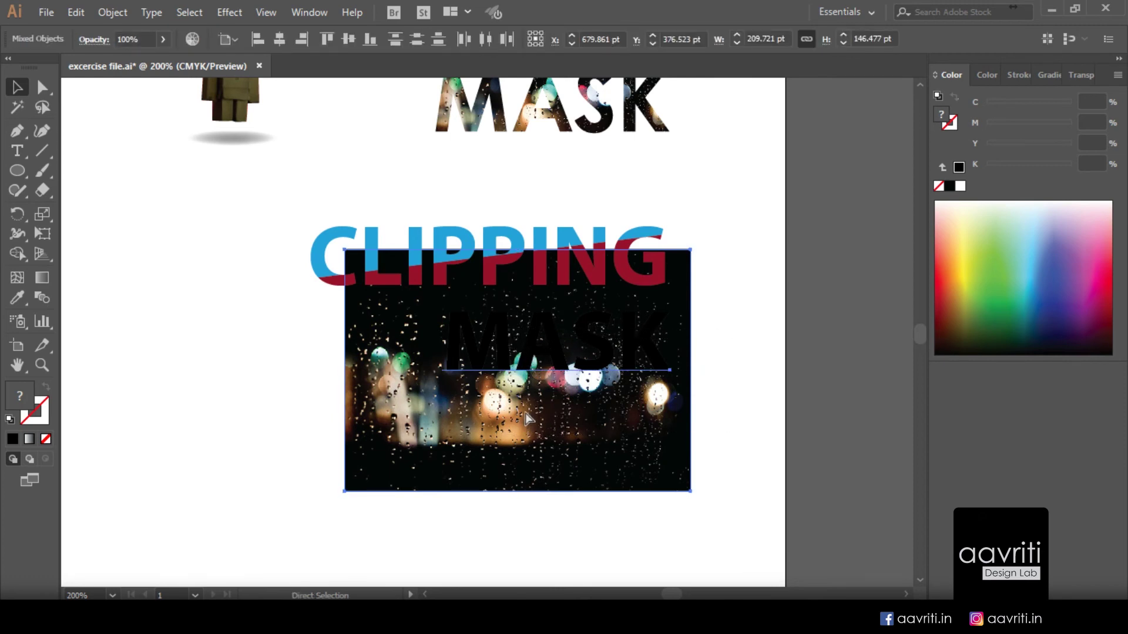
key(ctrl+7)
key(v)
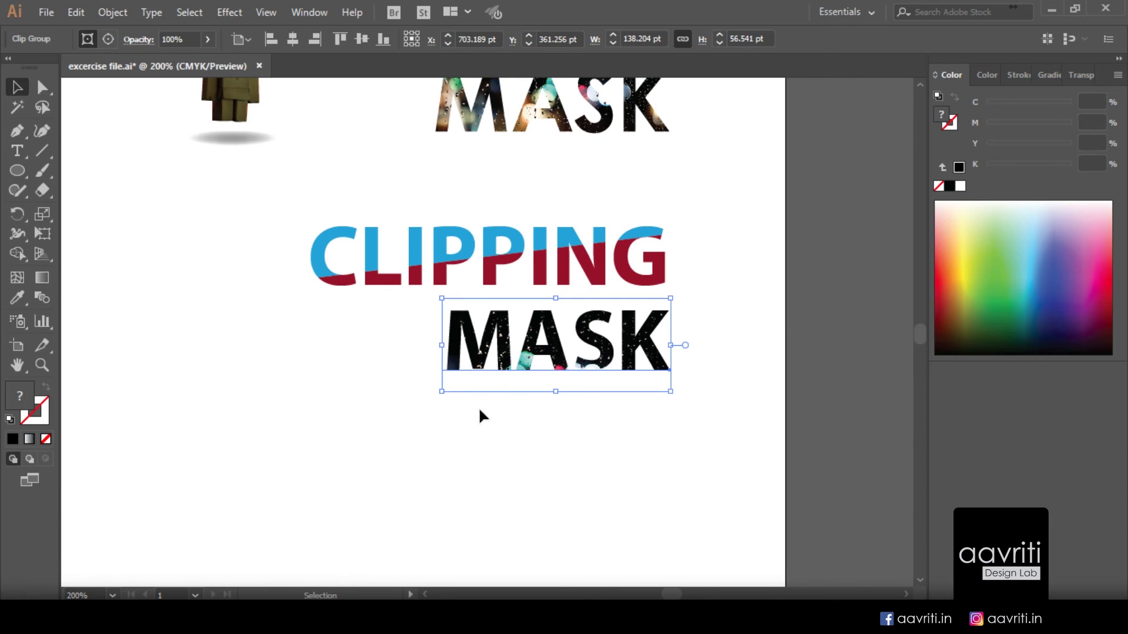
Step: Edit the contents of the lower MASK clip group, shift the image right and slightly up inside the letters, and deselect
click(109, 40)
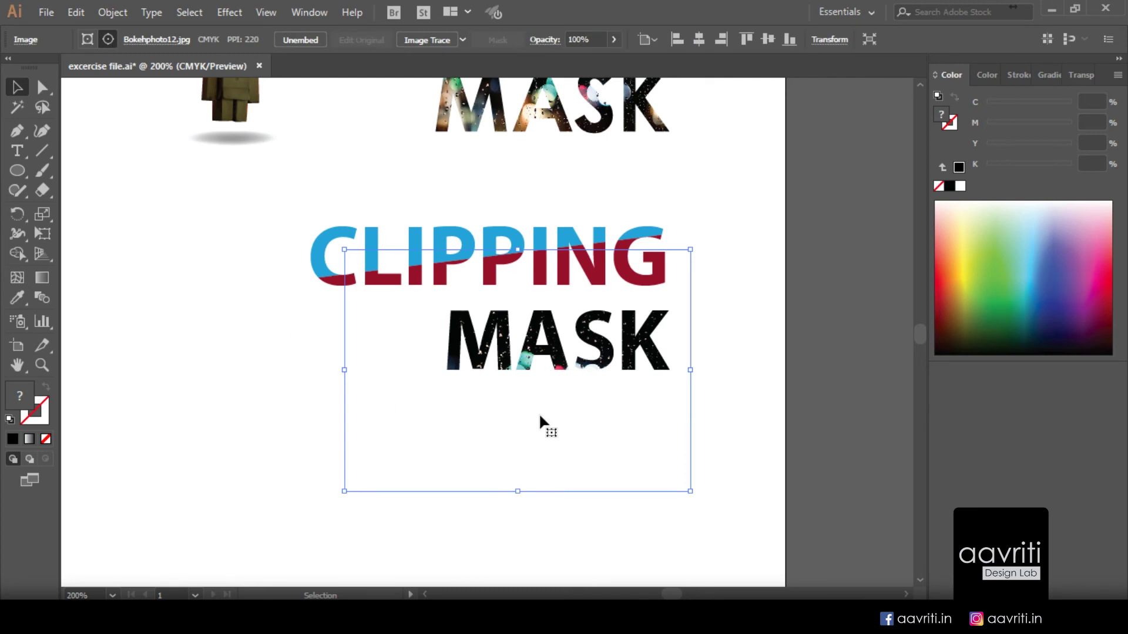
drag(539, 415, 562, 418)
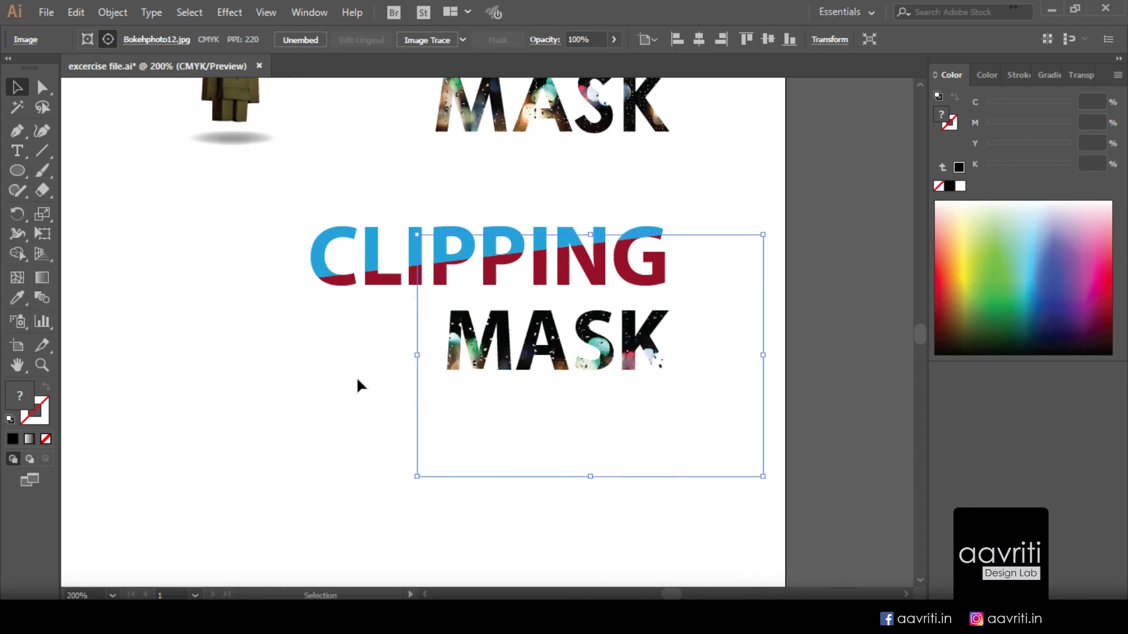
click(298, 391)
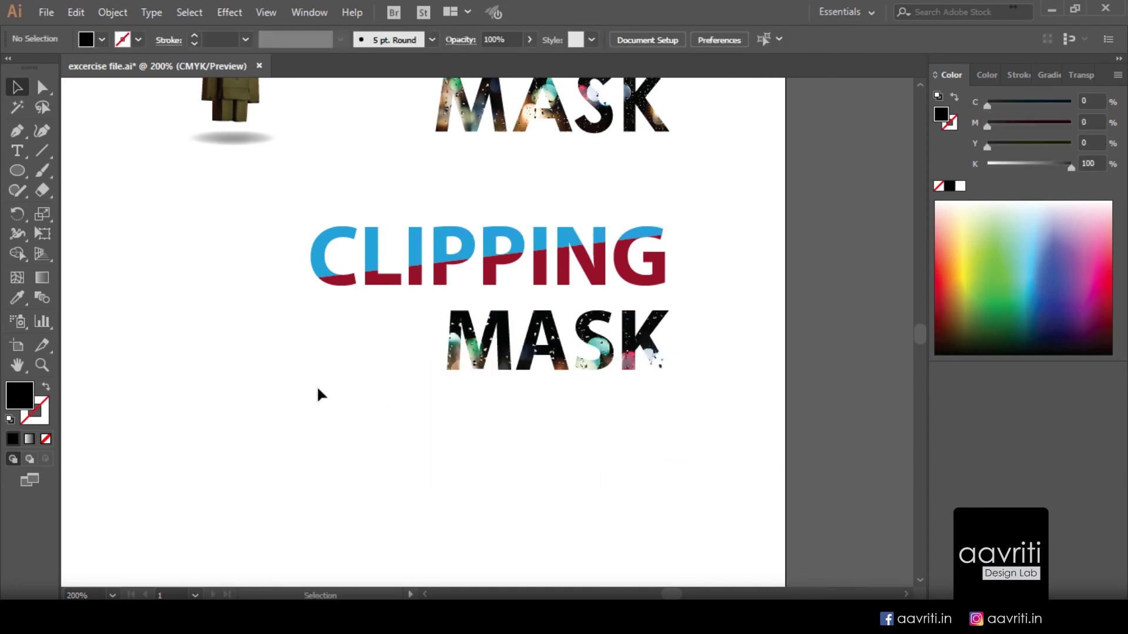
Step: Move the image-filled MASK word up closer to the blue and red CLIPPING word and clear the selection
scroll(249, 377, up, 3)
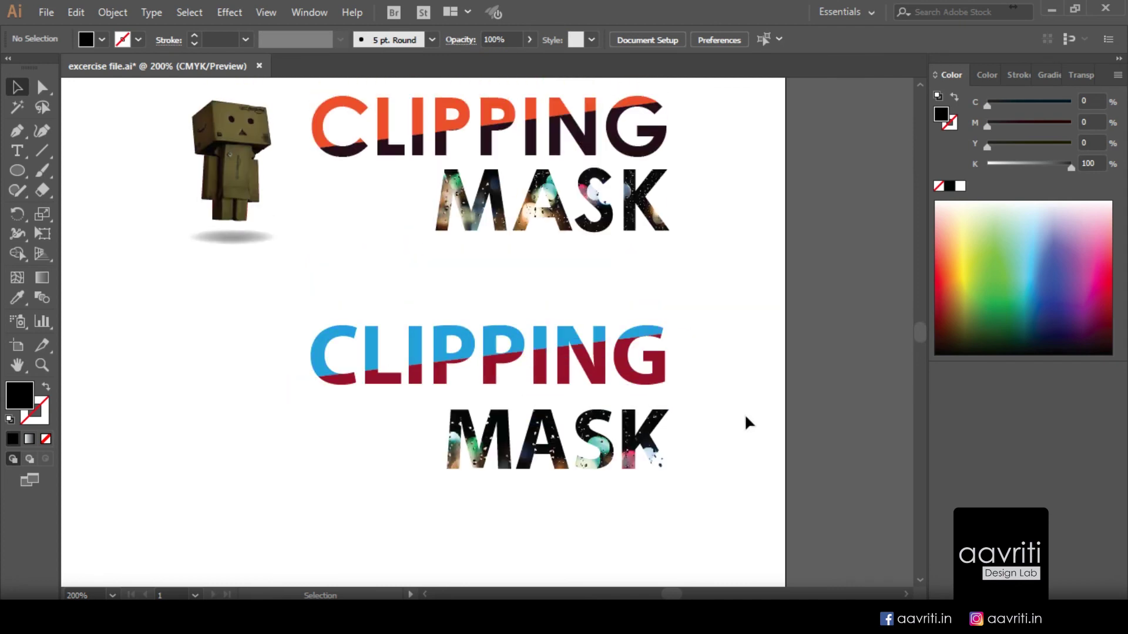
drag(641, 444, 638, 431)
click(780, 382)
scroll(763, 387, down, 2)
scroll(718, 386, up, 2)
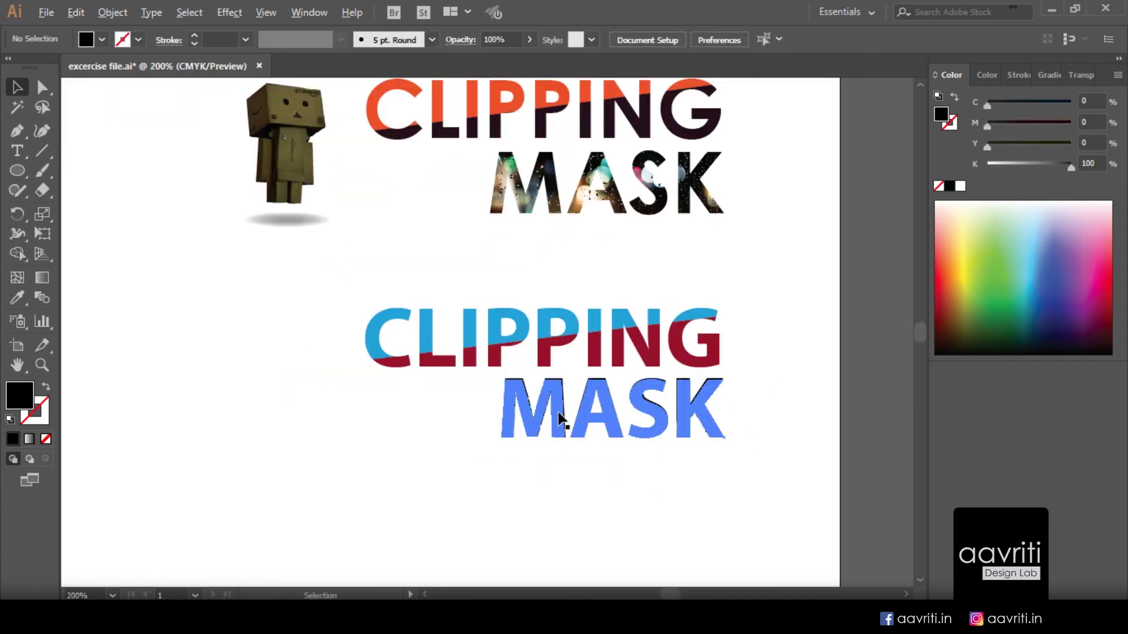
scroll(730, 332, down, 2)
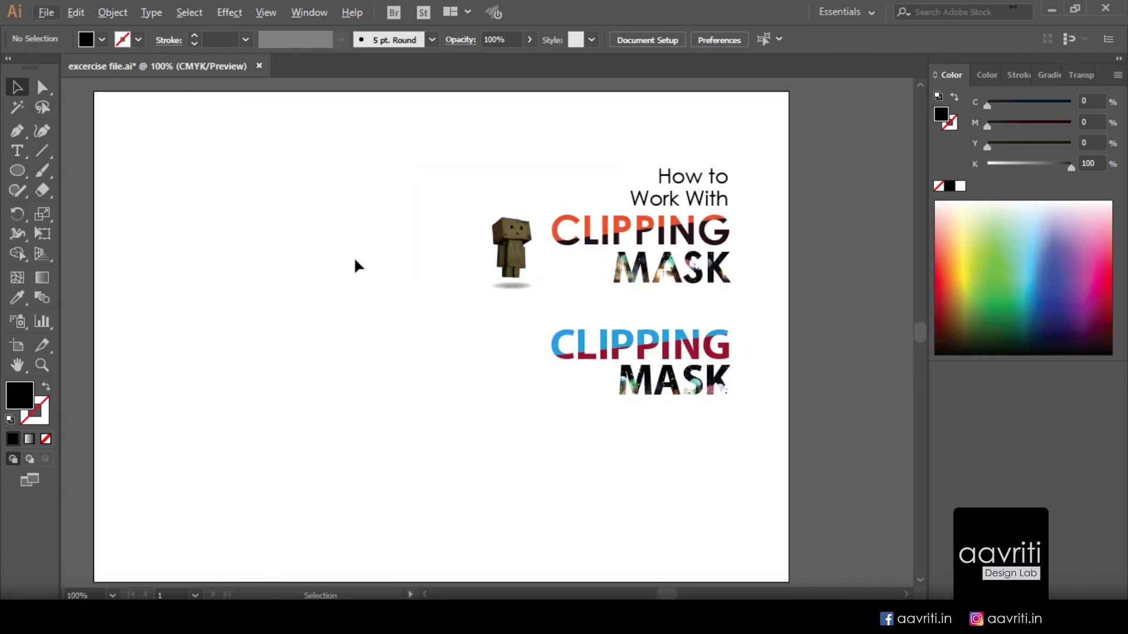
Step: Place bokeh_photography_19.jpg in the empty area left of the recreated title and embed it
click(46, 12)
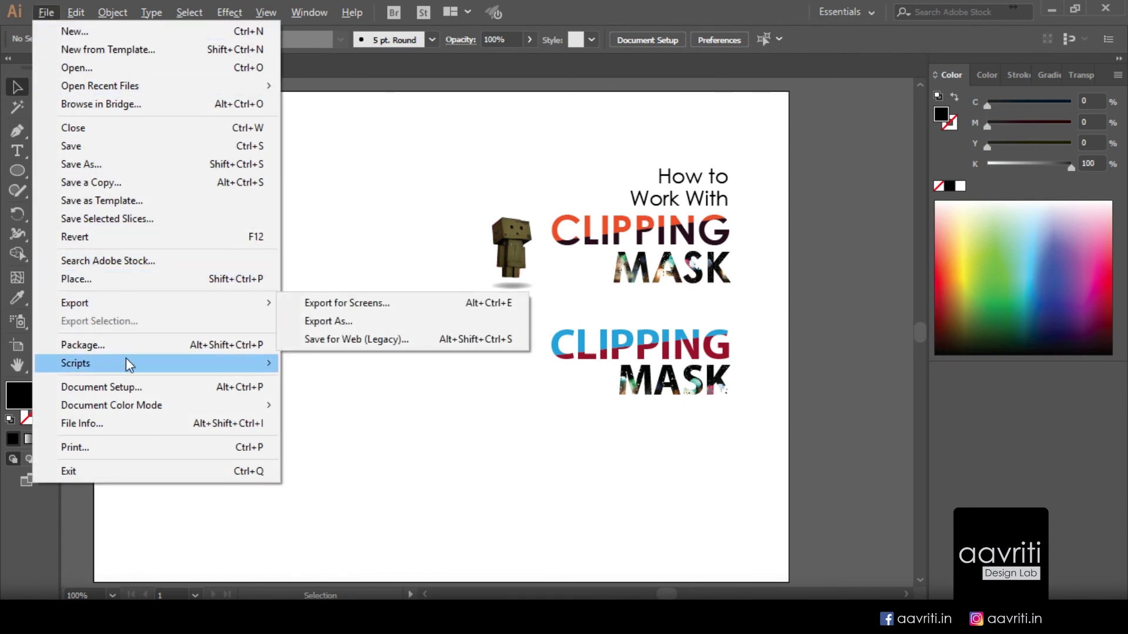
click(133, 280)
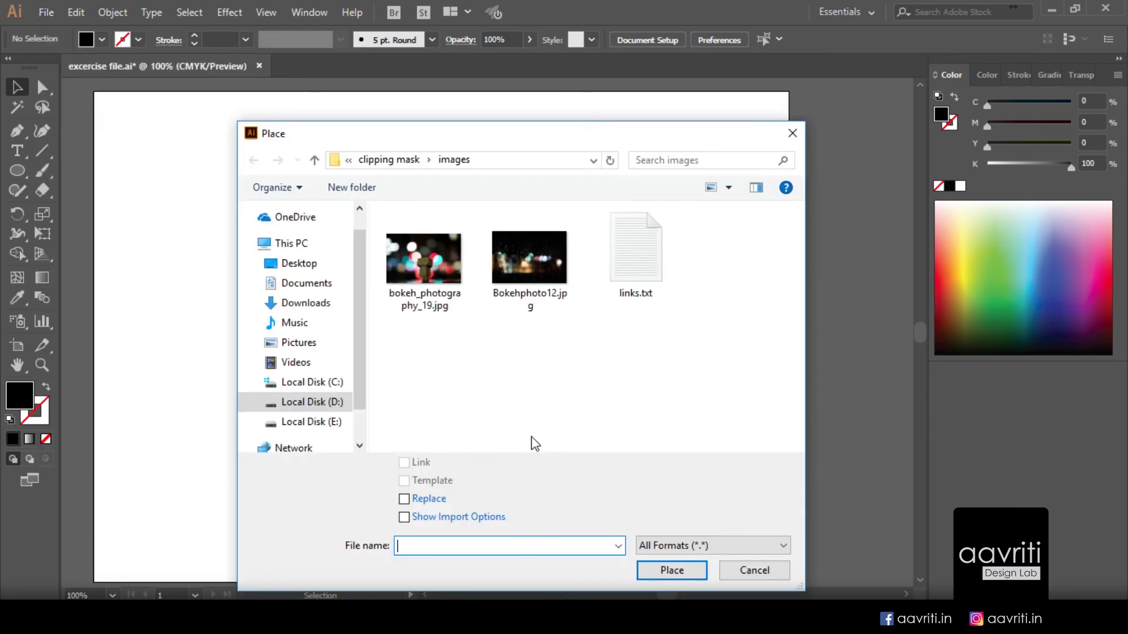
click(440, 271)
click(671, 570)
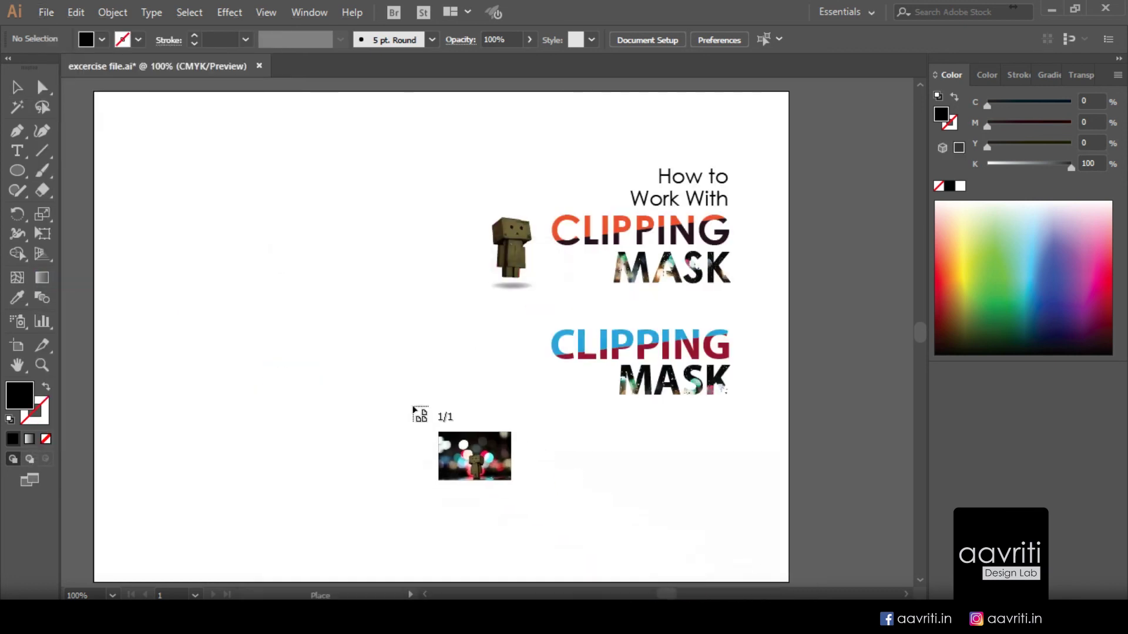
drag(335, 320, 534, 453)
scroll(476, 439, up, 3)
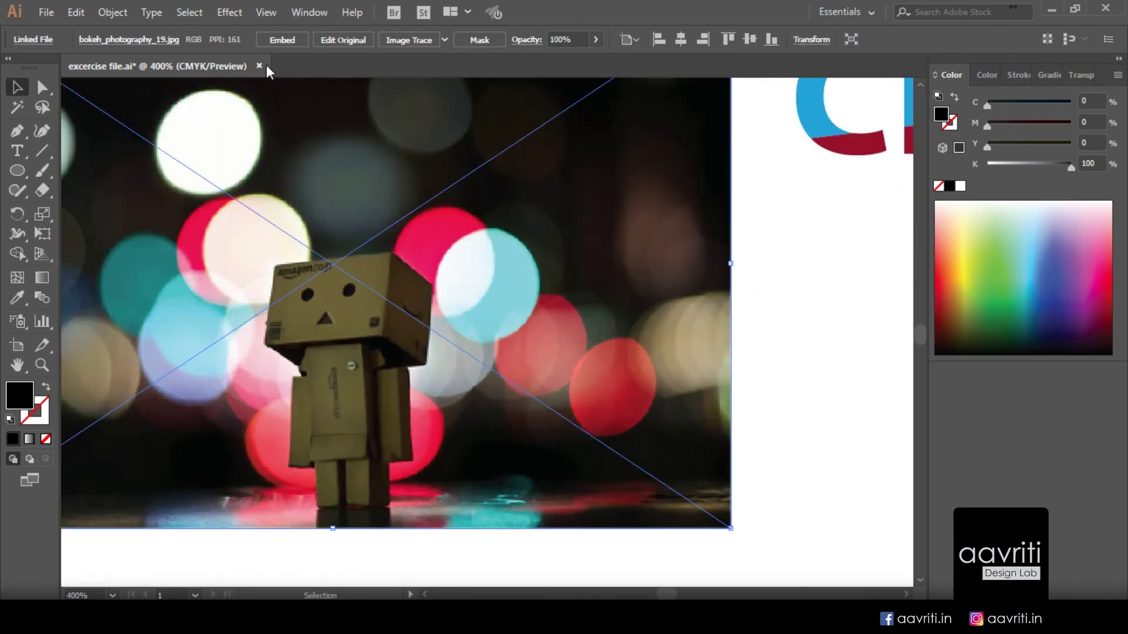
click(274, 39)
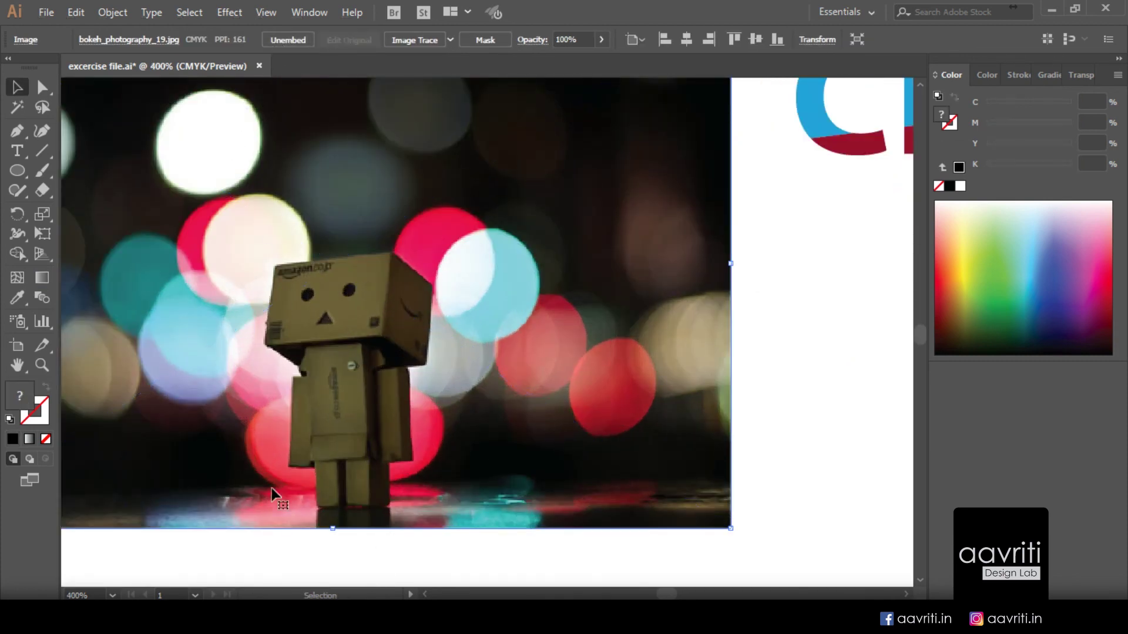
Step: Trace the cardboard figure's right side with the Pen tool from foot to top of head, swapping fill and stroke for an unfilled black outline
key(p)
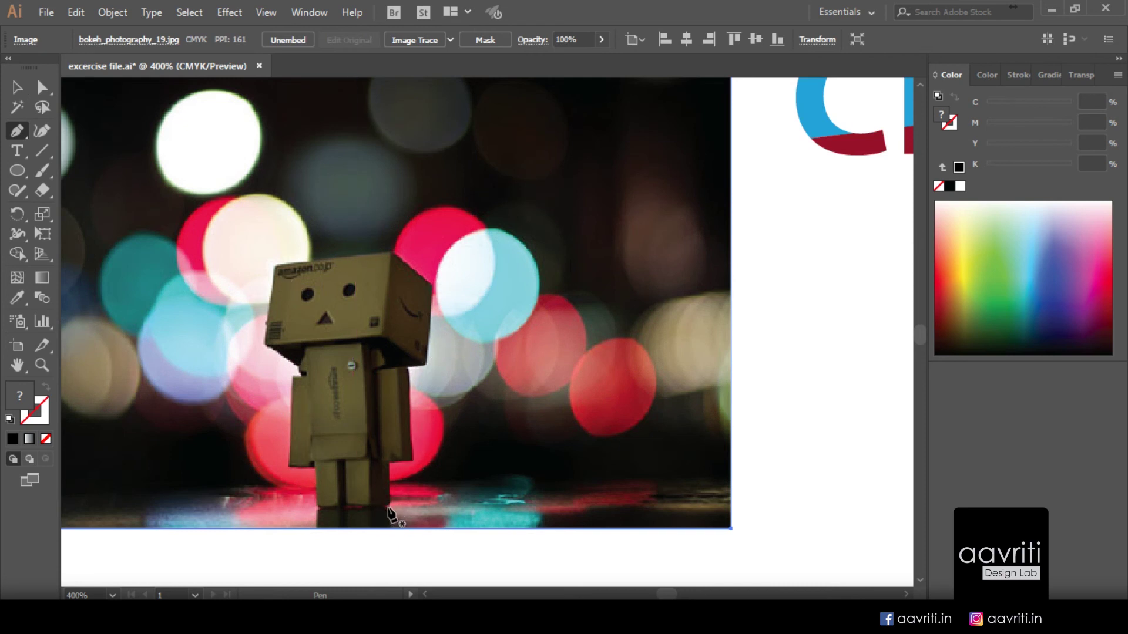
drag(388, 504, 414, 468)
click(412, 462)
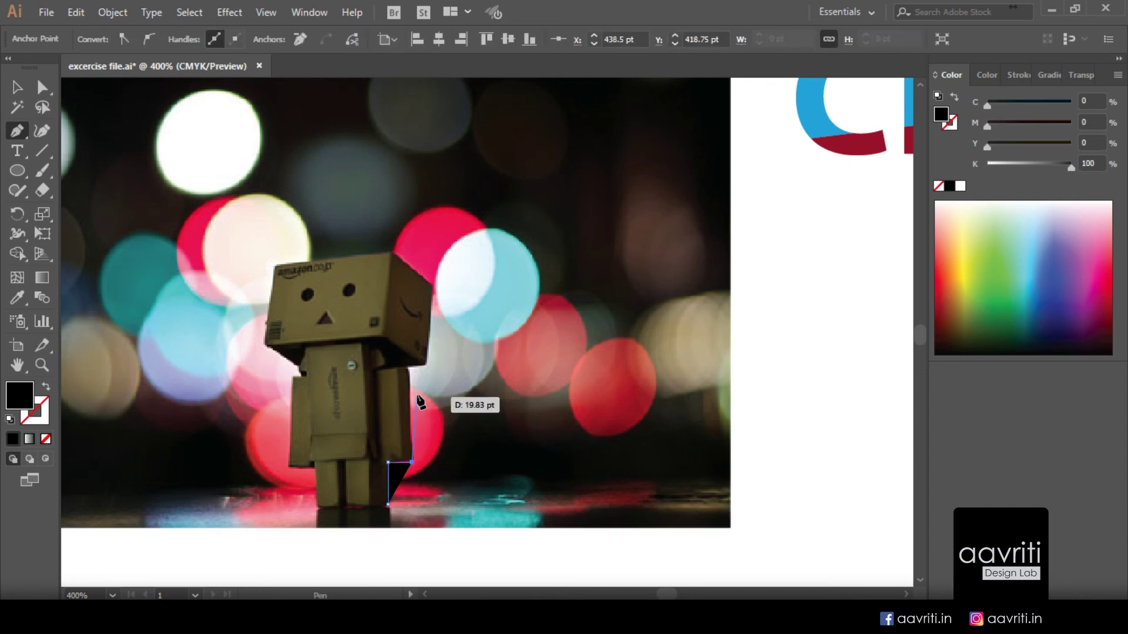
click(408, 366)
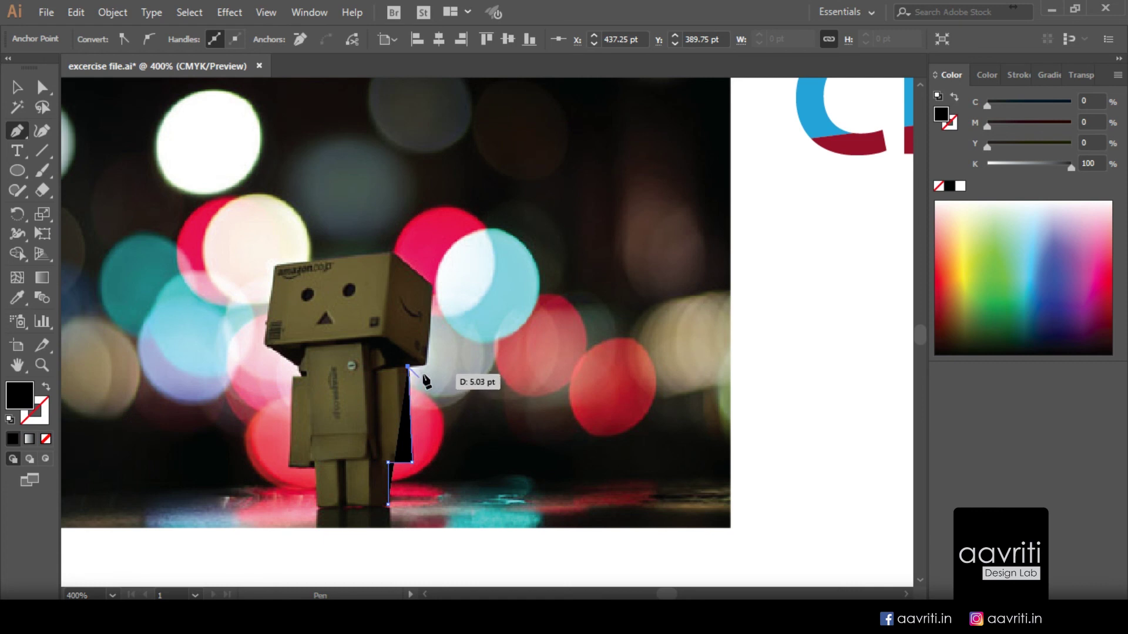
key(shift+x)
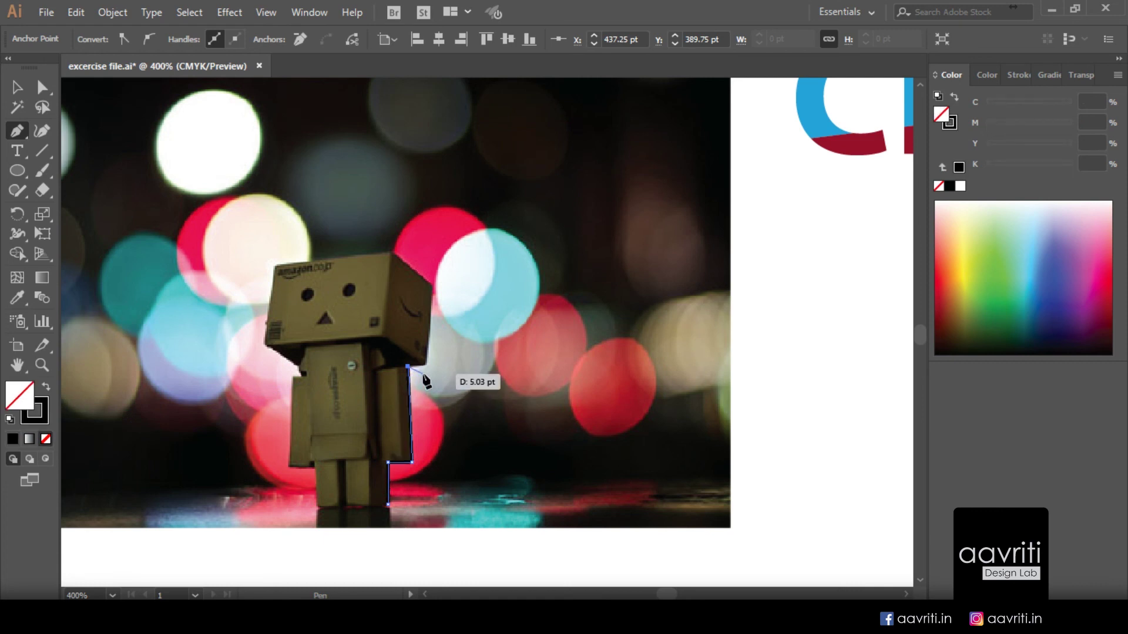
click(425, 367)
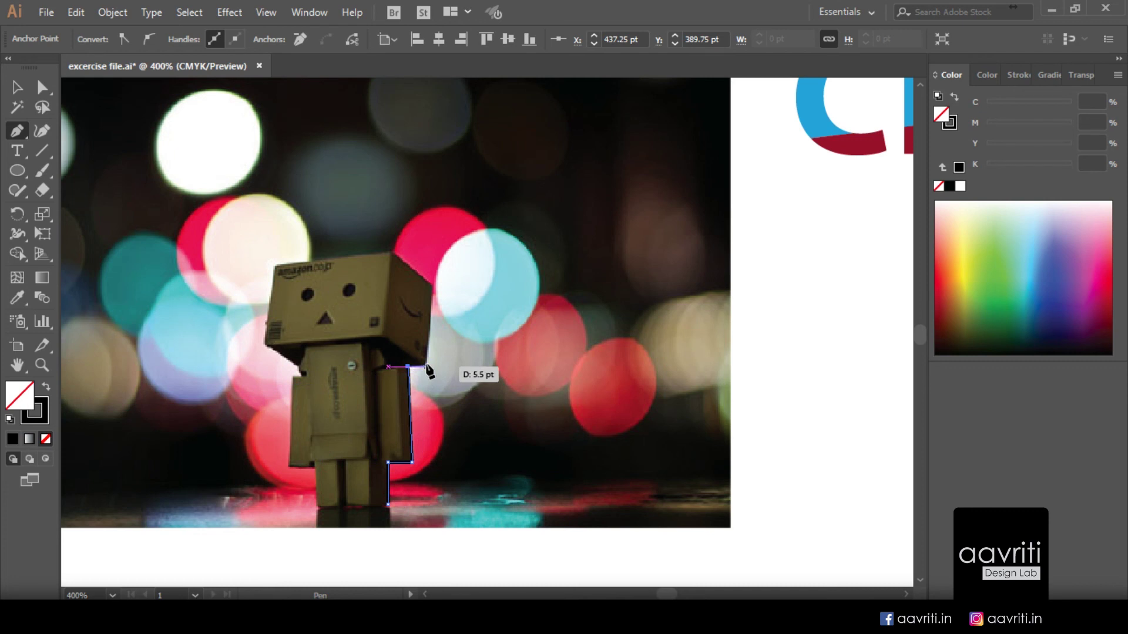
click(433, 283)
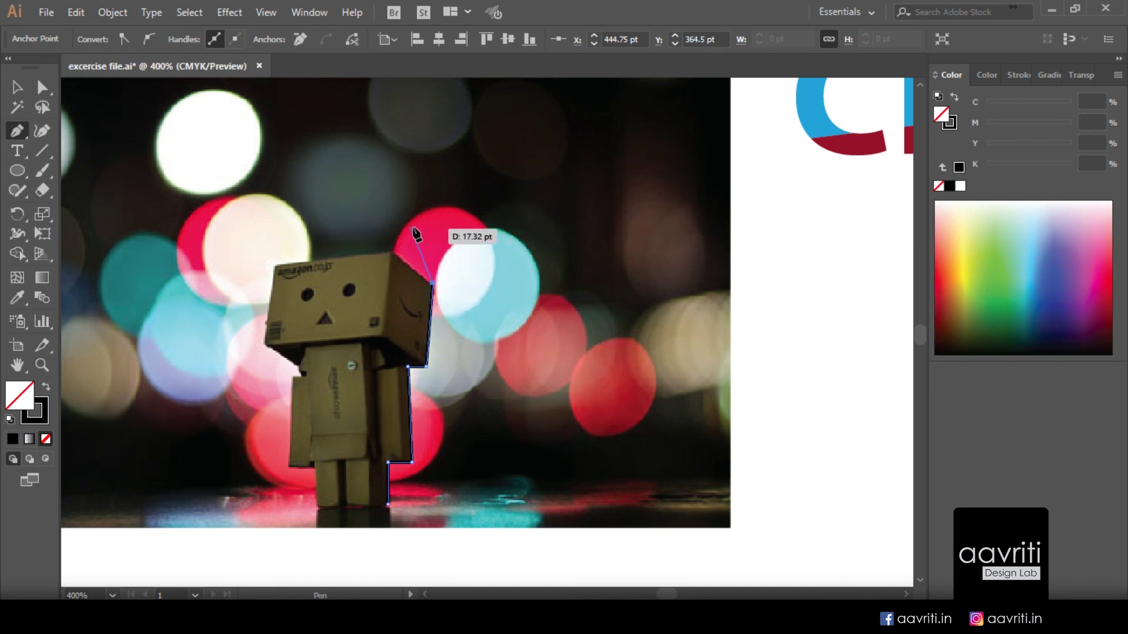
click(387, 251)
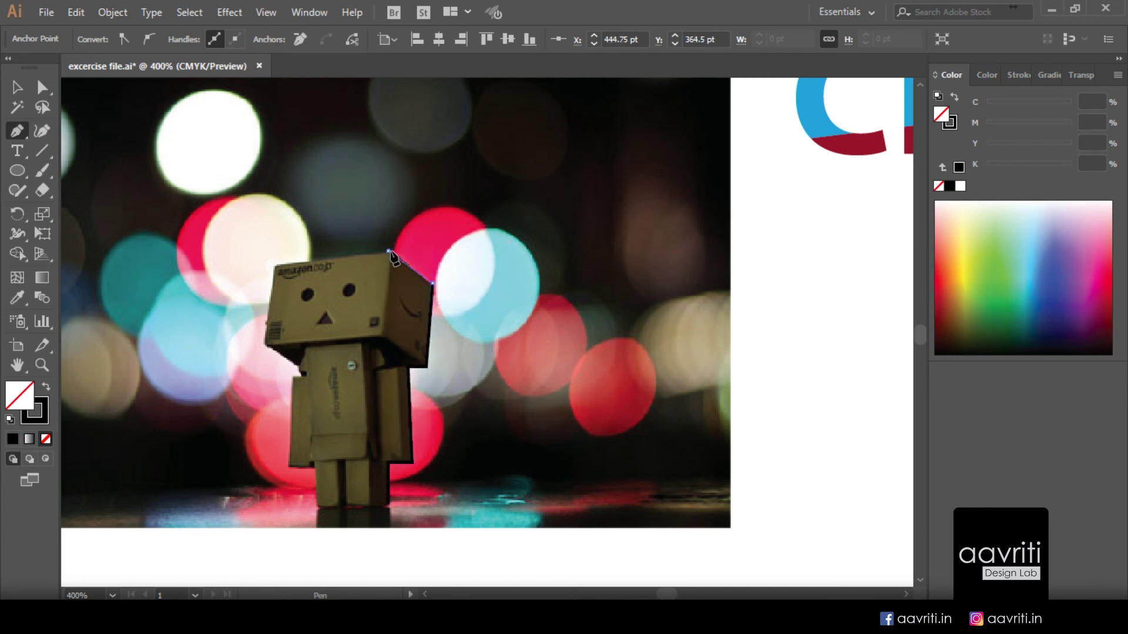
Step: Continue the Pen outline across the head's top, down the figure's left side and along the feet, closing it at the starting point
click(275, 264)
click(264, 342)
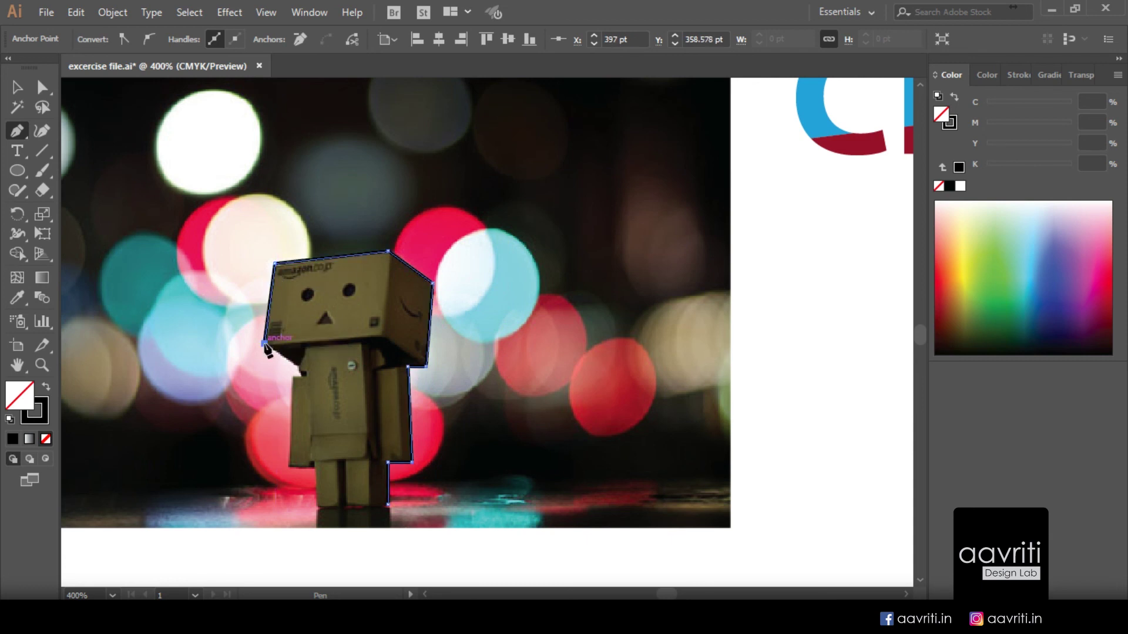
click(298, 366)
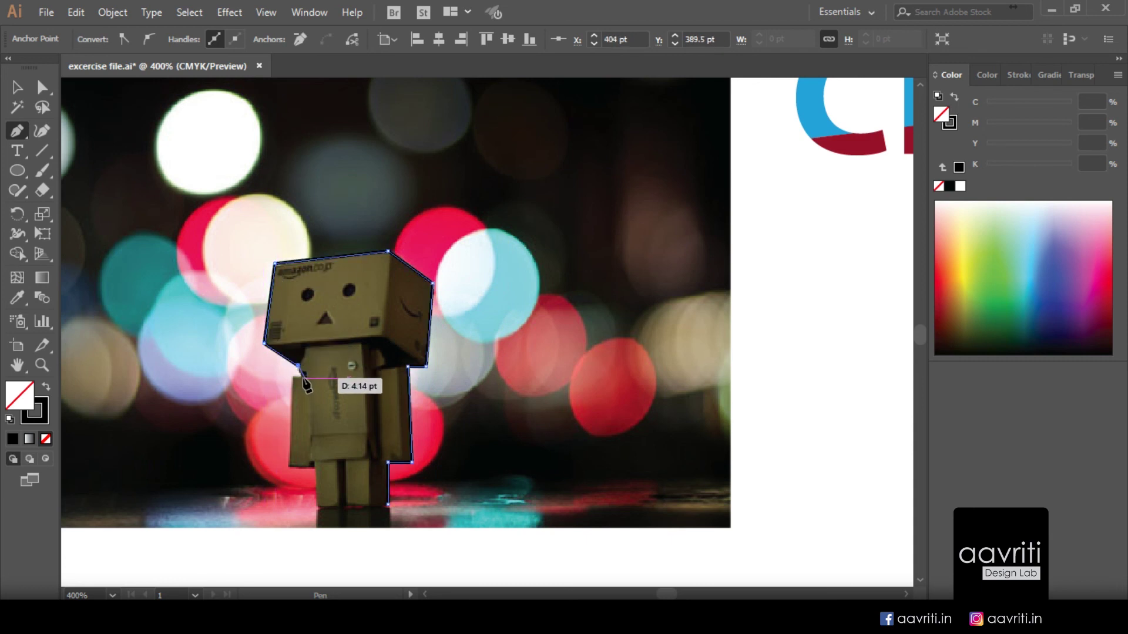
click(301, 375)
click(292, 378)
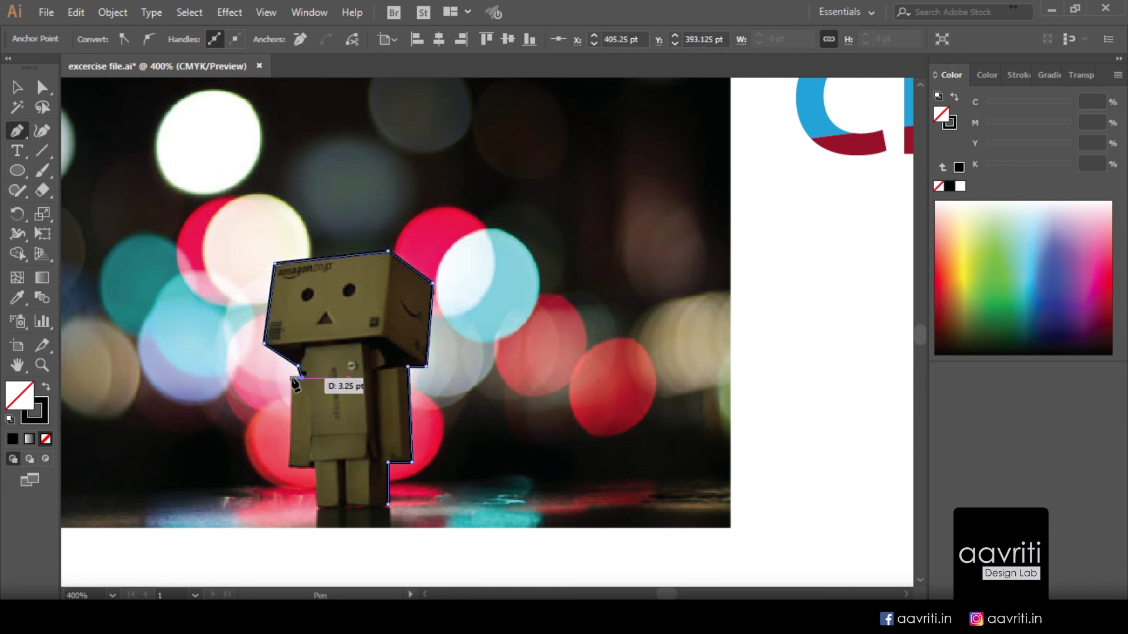
click(289, 466)
click(312, 466)
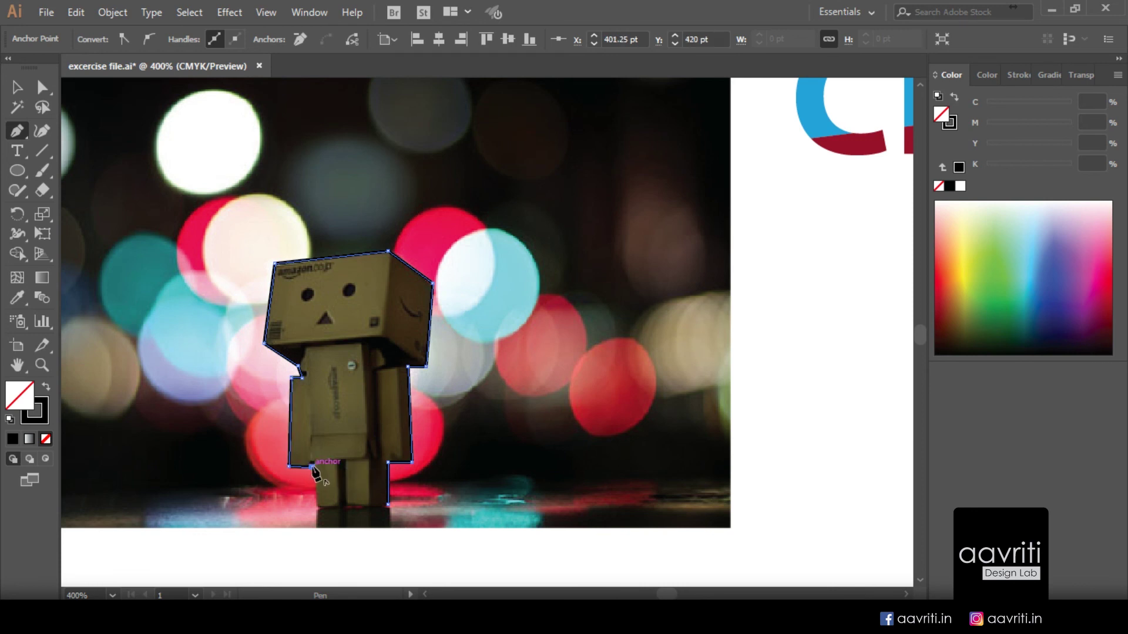
click(318, 508)
click(339, 507)
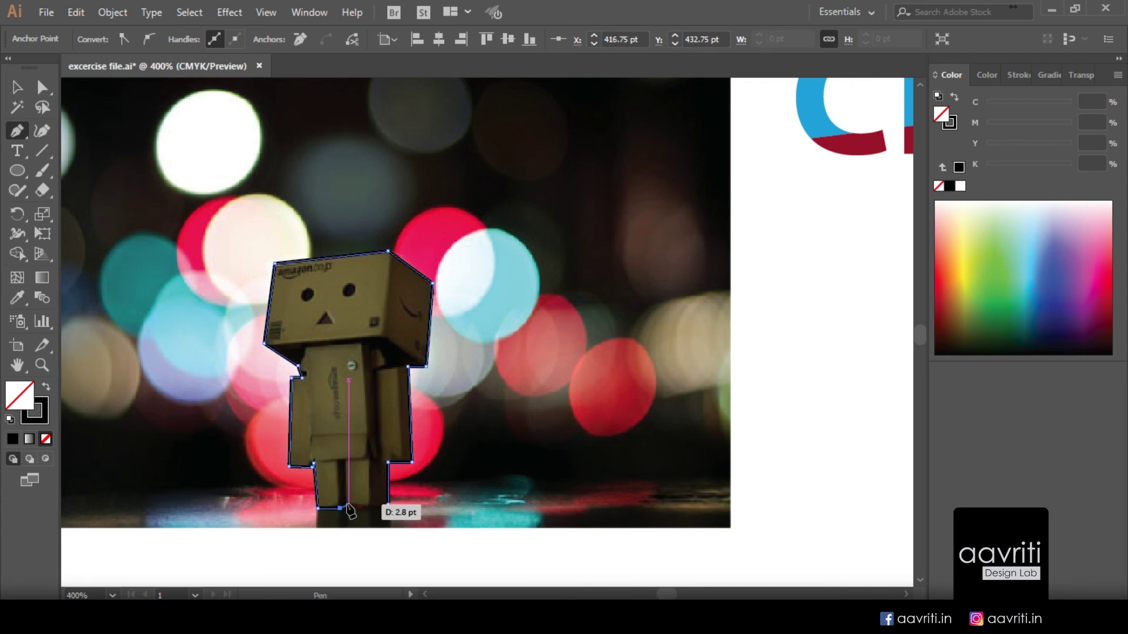
click(348, 503)
click(368, 507)
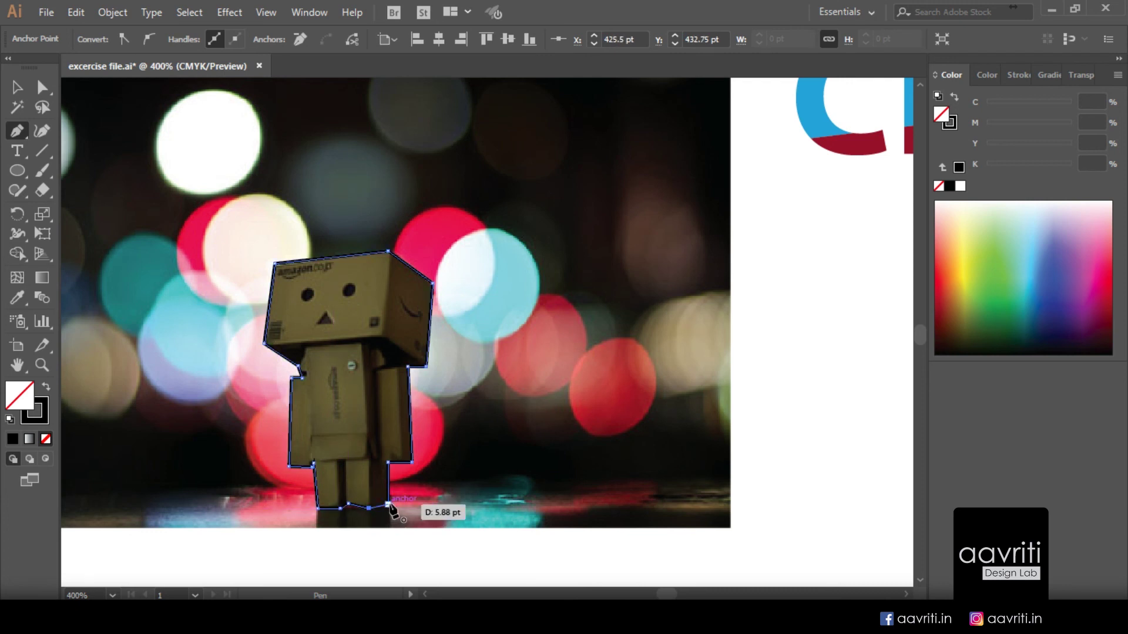
click(389, 504)
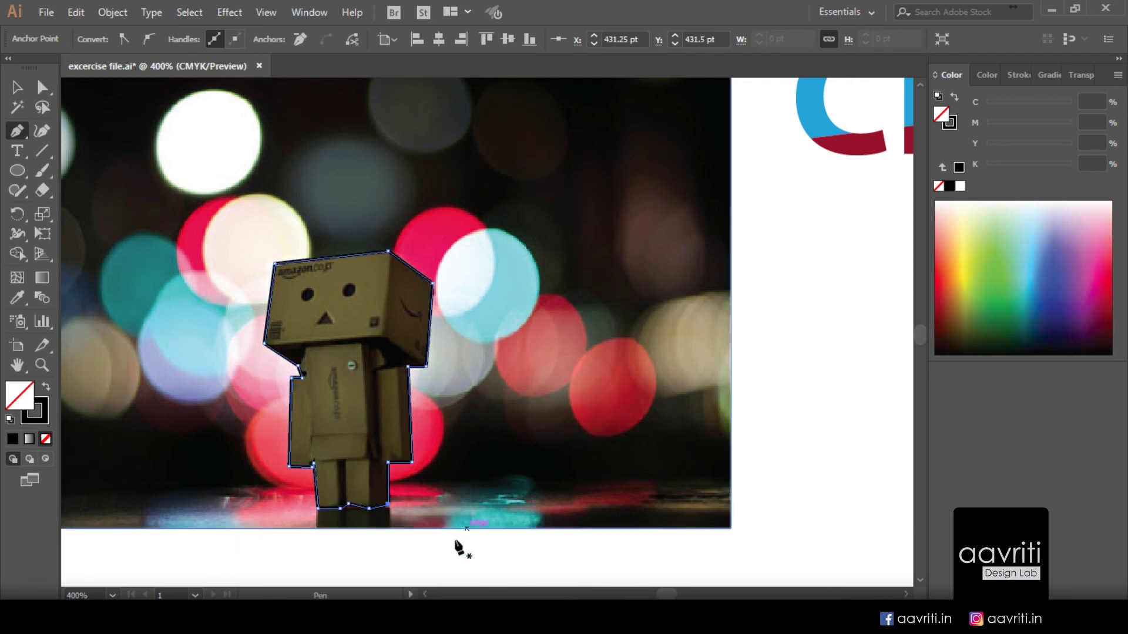
Step: Select the closed outline together with the bokeh photo, make a clipping mask from them, and clear the selection
click(17, 87)
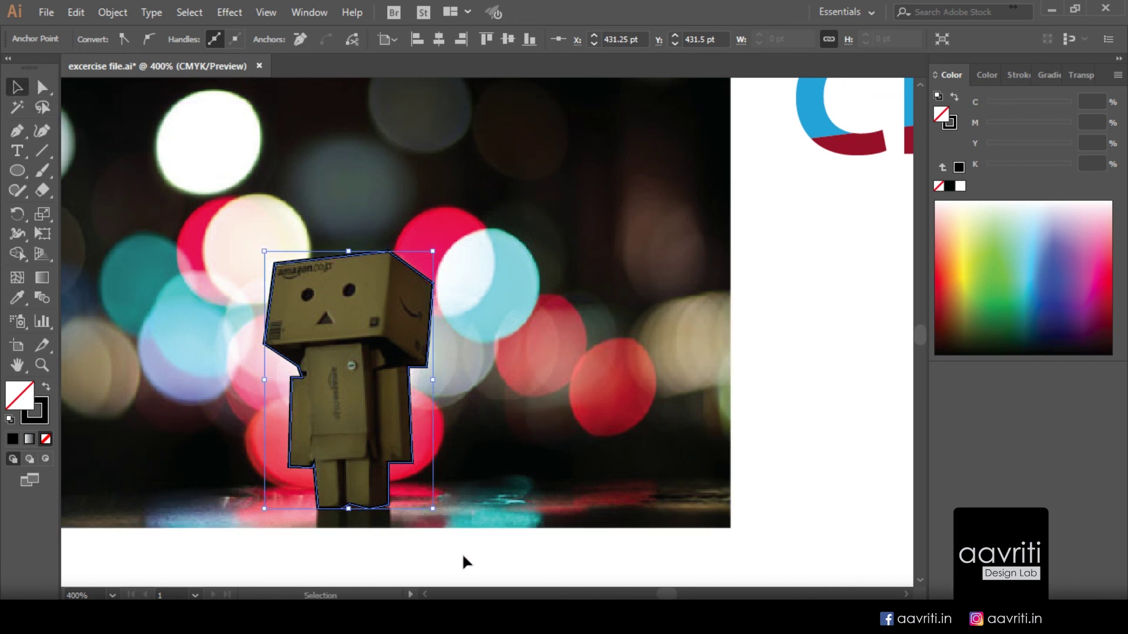
drag(466, 562, 341, 379)
right_click(369, 310)
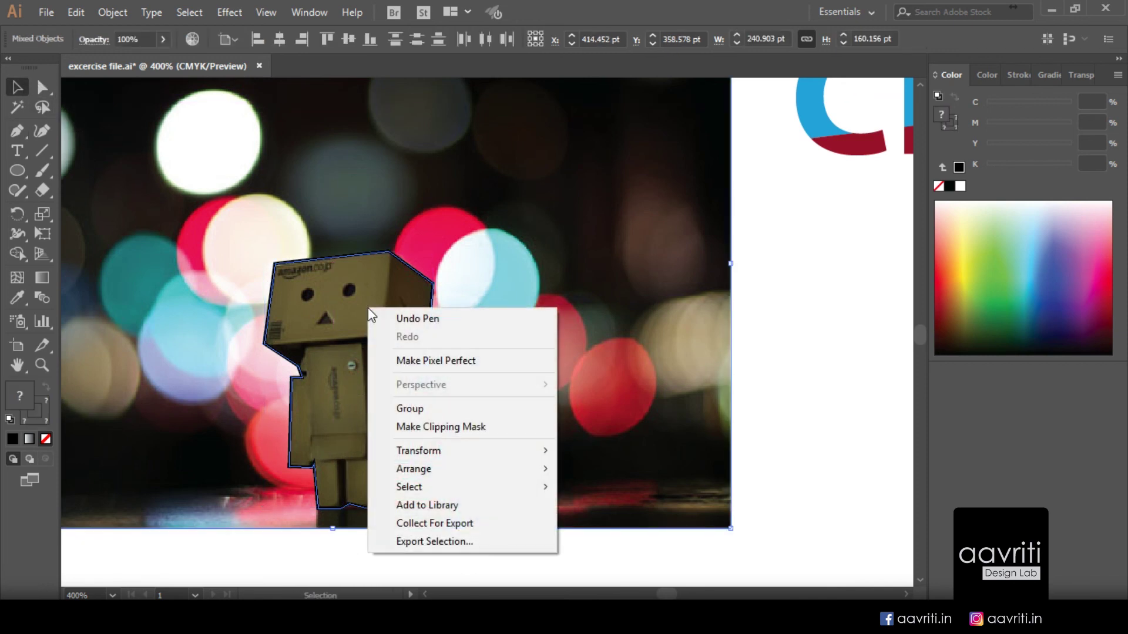
click(421, 427)
click(479, 471)
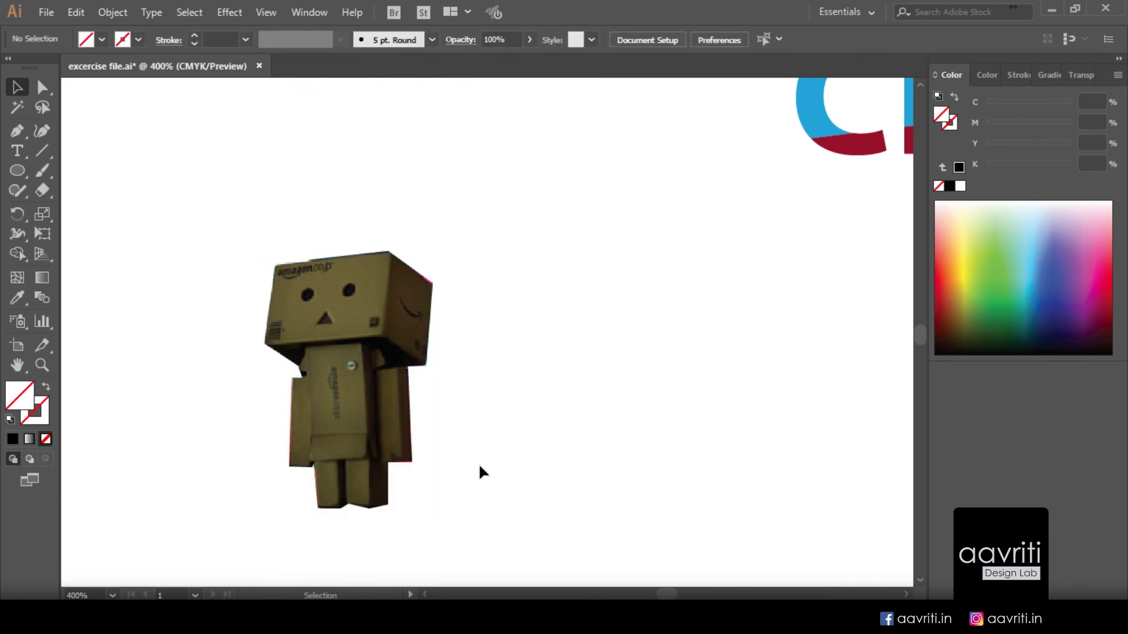
Step: Select the clipped cardboard figure and mirror it horizontally about its centre with the Reflect tool
scroll(306, 464, down, 3)
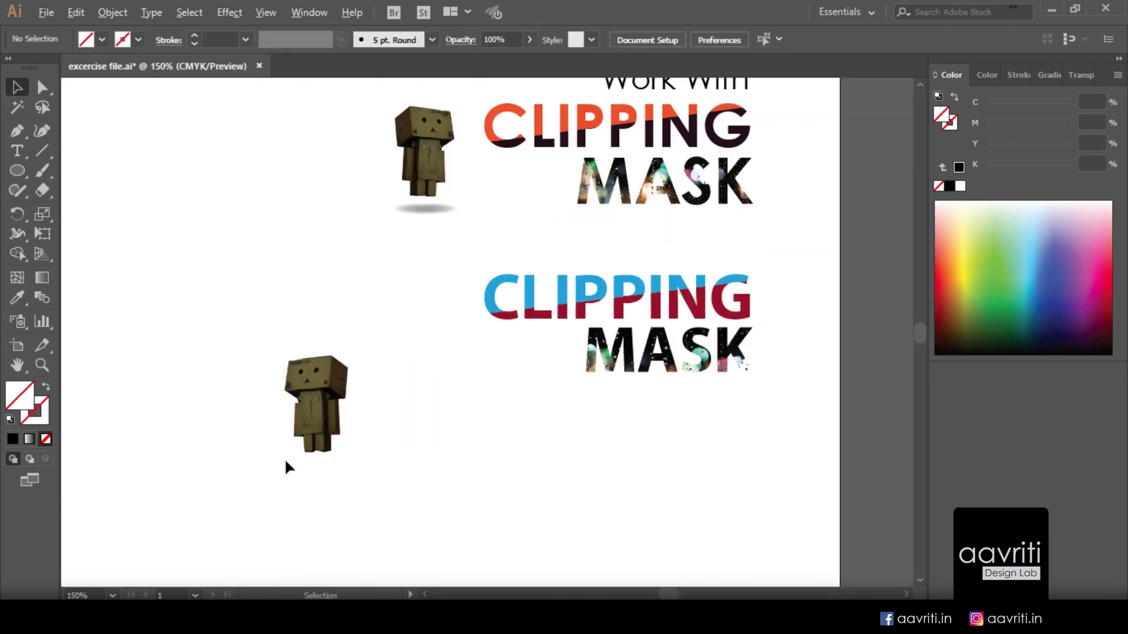
drag(458, 458, 161, 262)
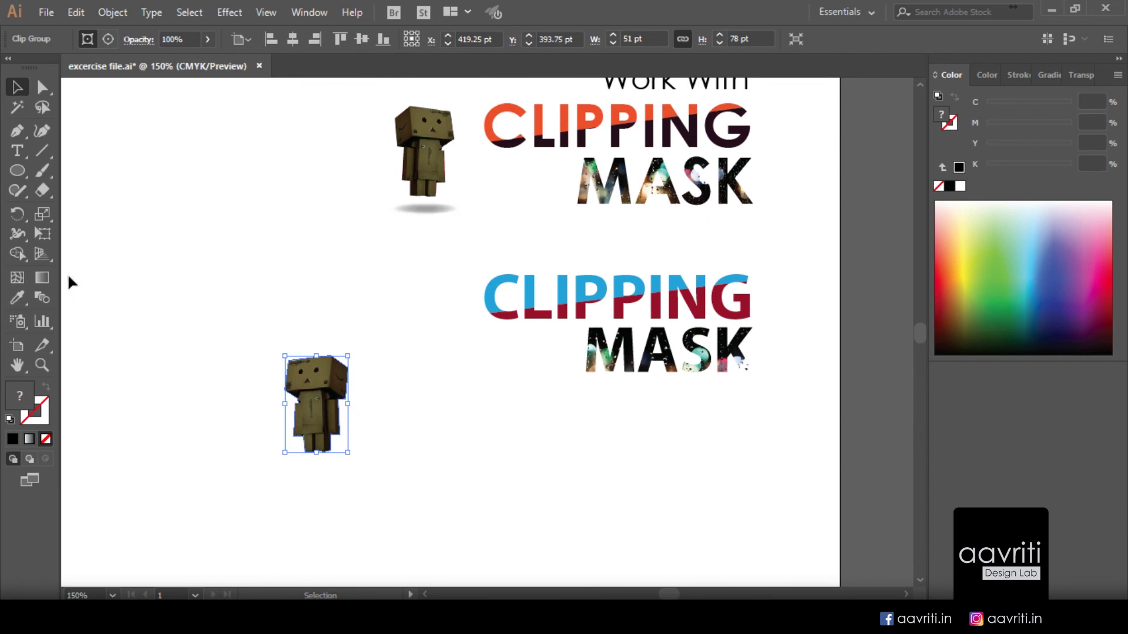
drag(22, 220, 101, 231)
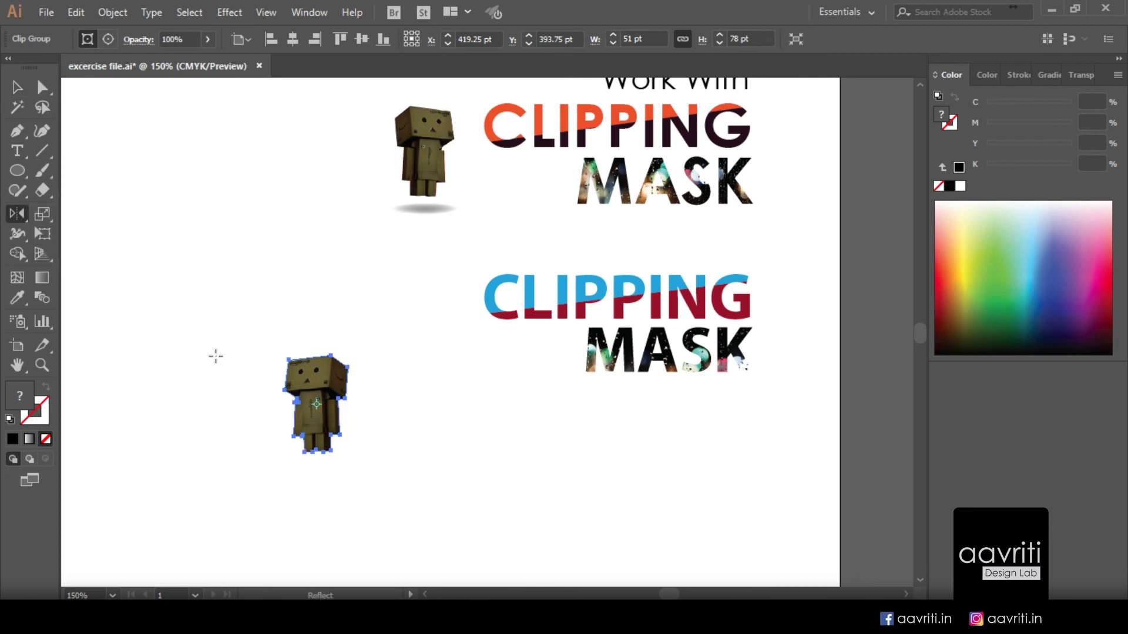
drag(361, 405, 196, 352)
Step: Move the mirrored figure up beside the blue and red CLIPPING MASK title and deselect it
key(v)
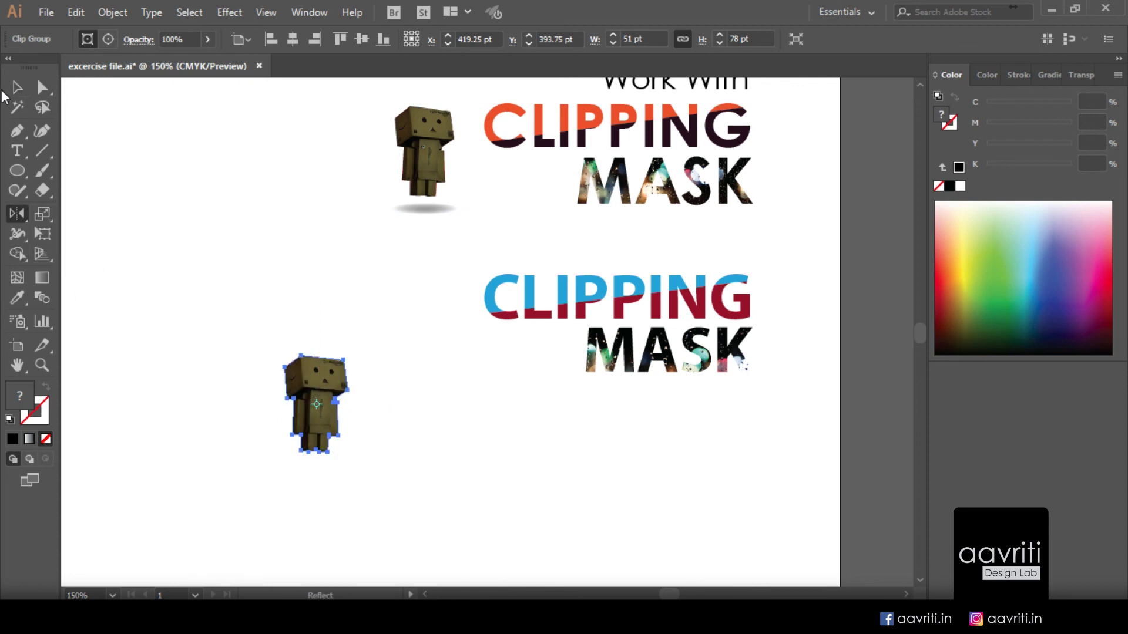
drag(174, 262, 471, 458)
drag(320, 445, 436, 366)
click(108, 389)
Step: Draw a thin, flat ellipse about as wide as the figure below its feet and fill it with black
click(17, 170)
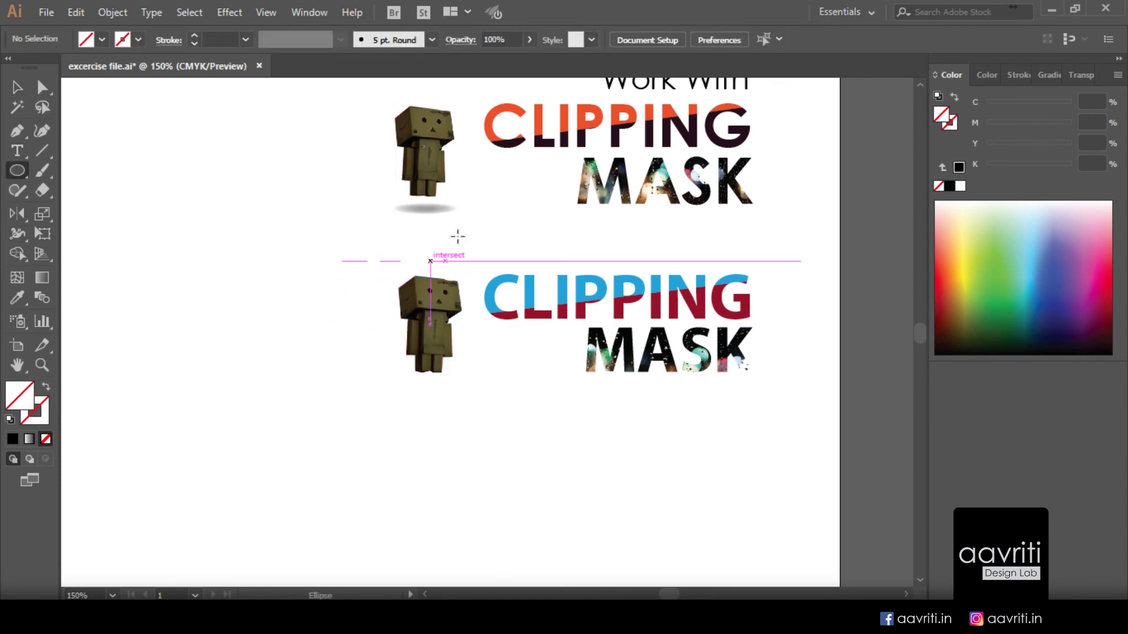
drag(394, 414, 452, 423)
click(17, 88)
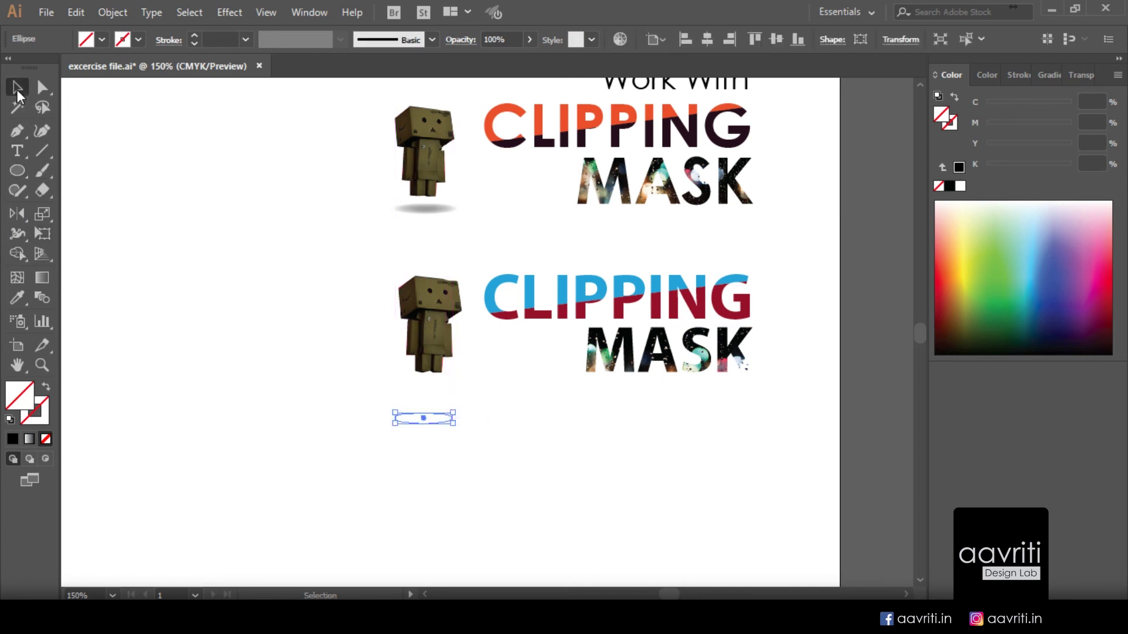
click(949, 186)
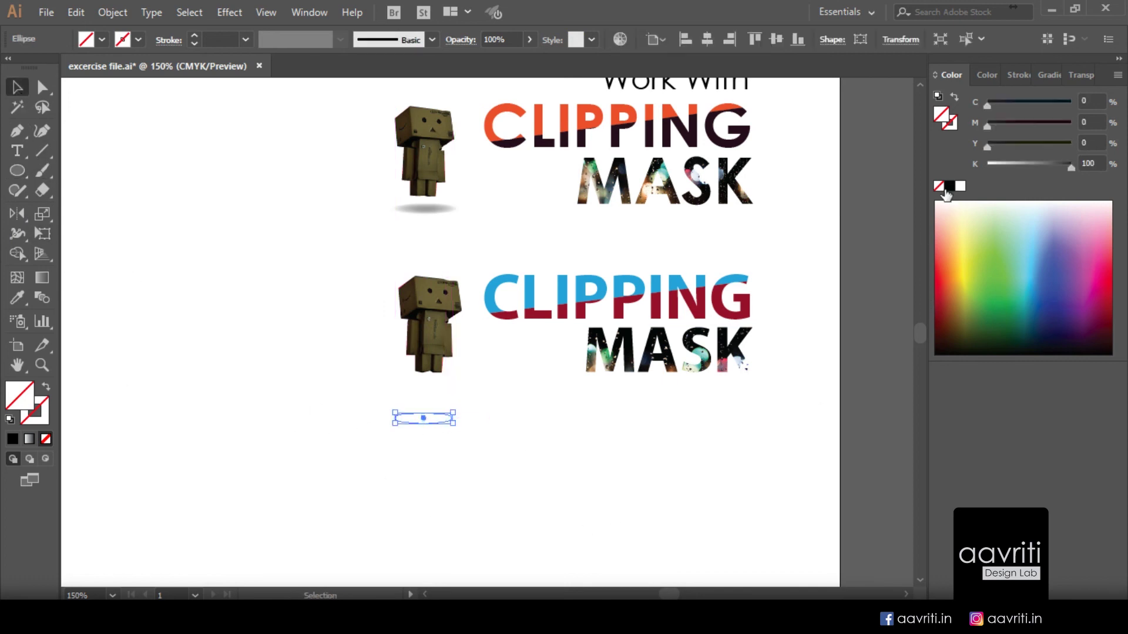
Step: Apply a Feather effect with a 5 pt radius to the black ellipse, with the preview enabled
click(229, 12)
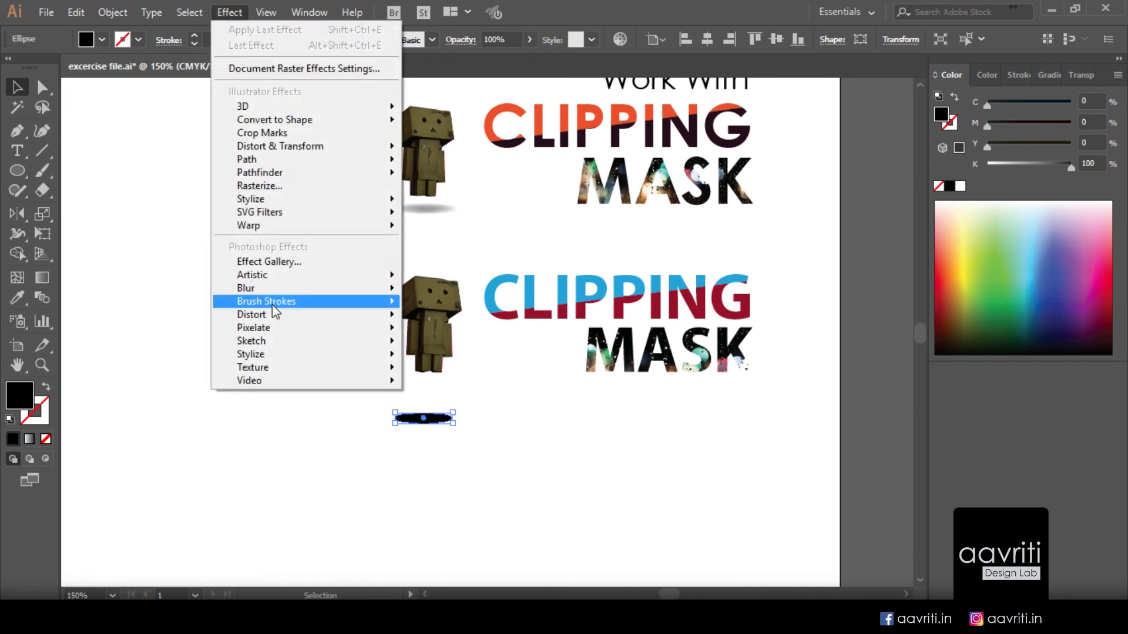
mouse_move(335, 201)
click(457, 221)
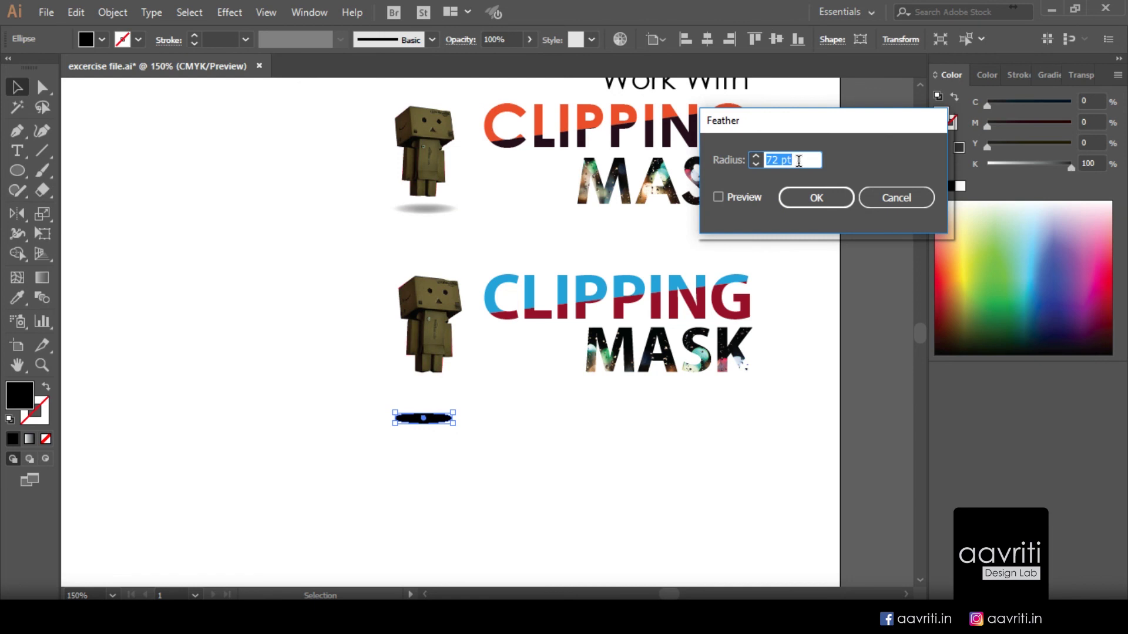
key(Tab)
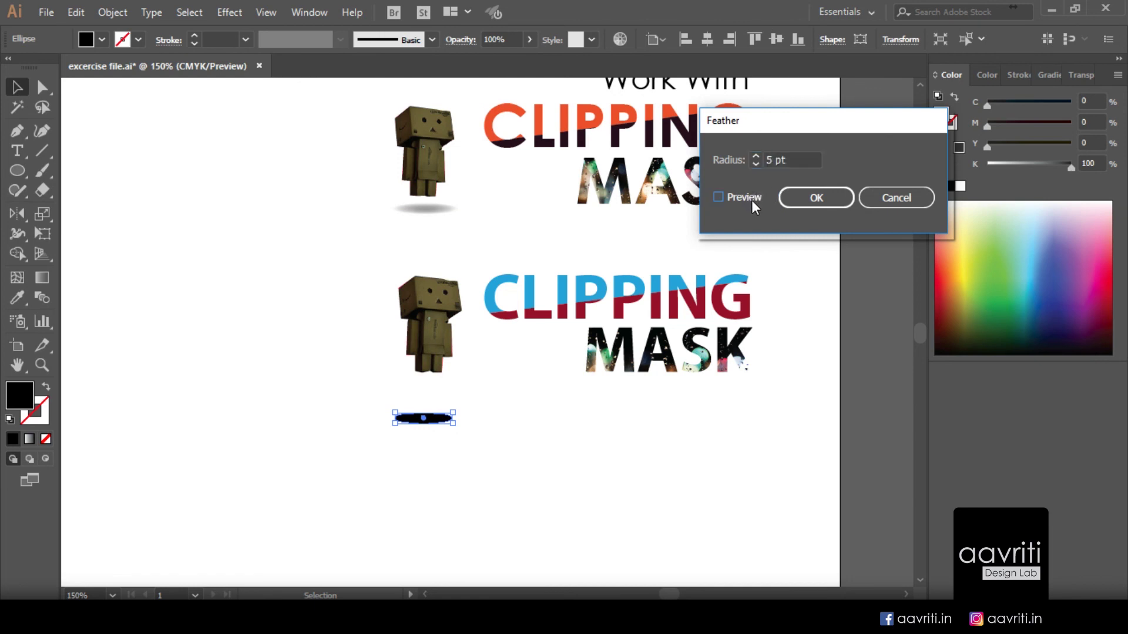
click(742, 199)
click(817, 206)
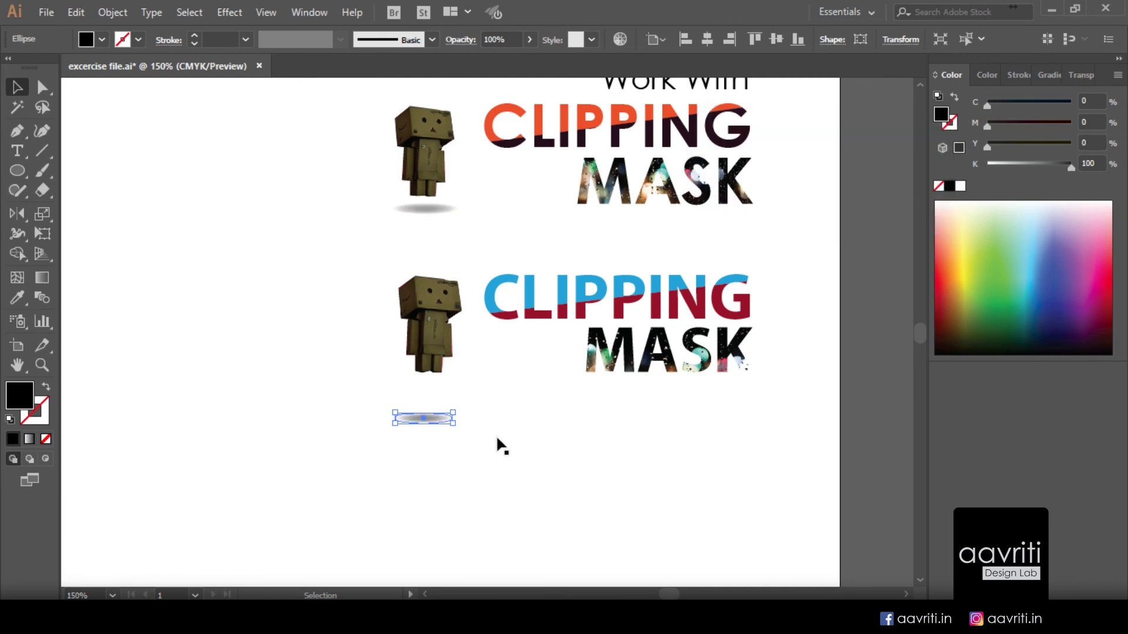
Step: Move the feathered ellipse beneath the mirrored figure and nudge it up and slightly right so it sits just under the feet
click(435, 433)
drag(427, 418, 436, 391)
click(420, 418)
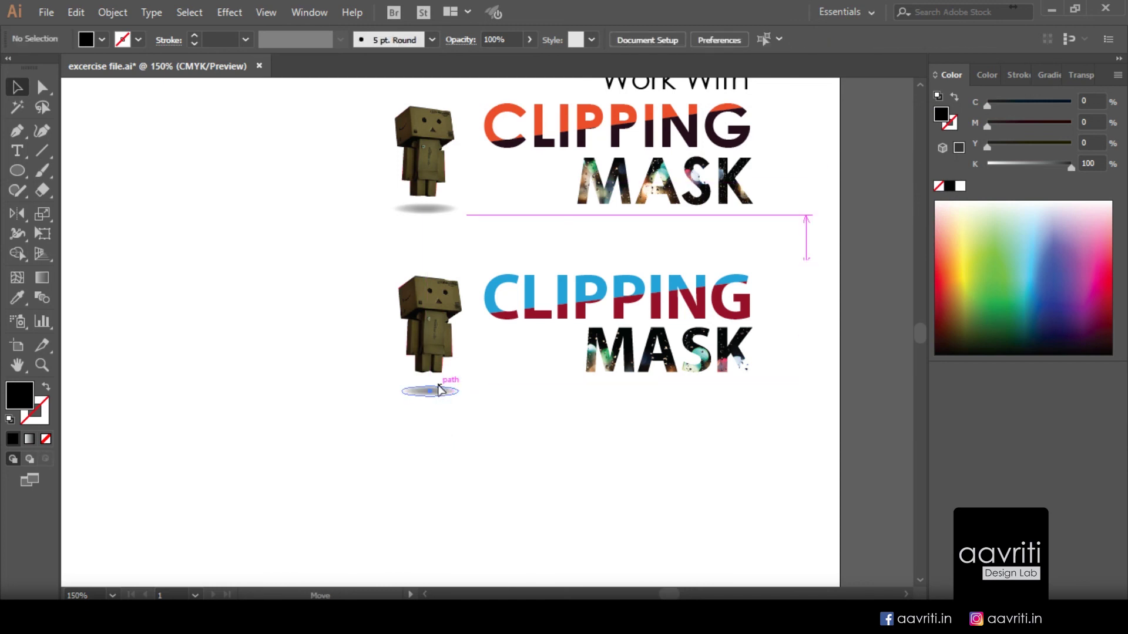
click(438, 391)
key(Up)
key(Up)
key(Up)
key(Up)
key(Up)
key(Up)
key(Up)
key(Up)
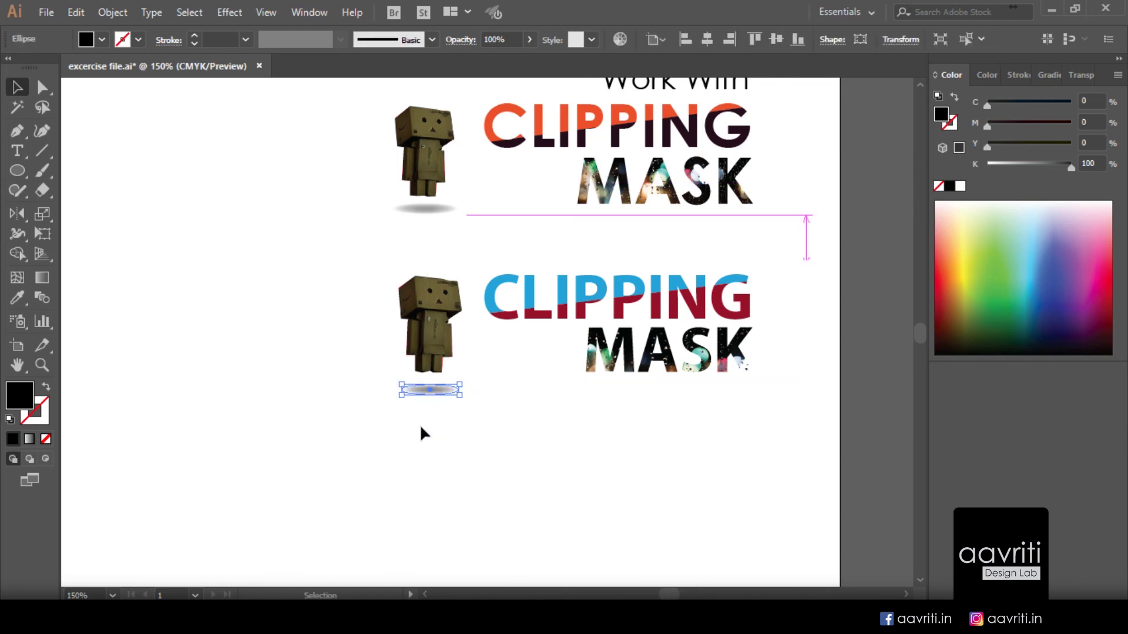
key(Right)
key(Right)
key(Right)
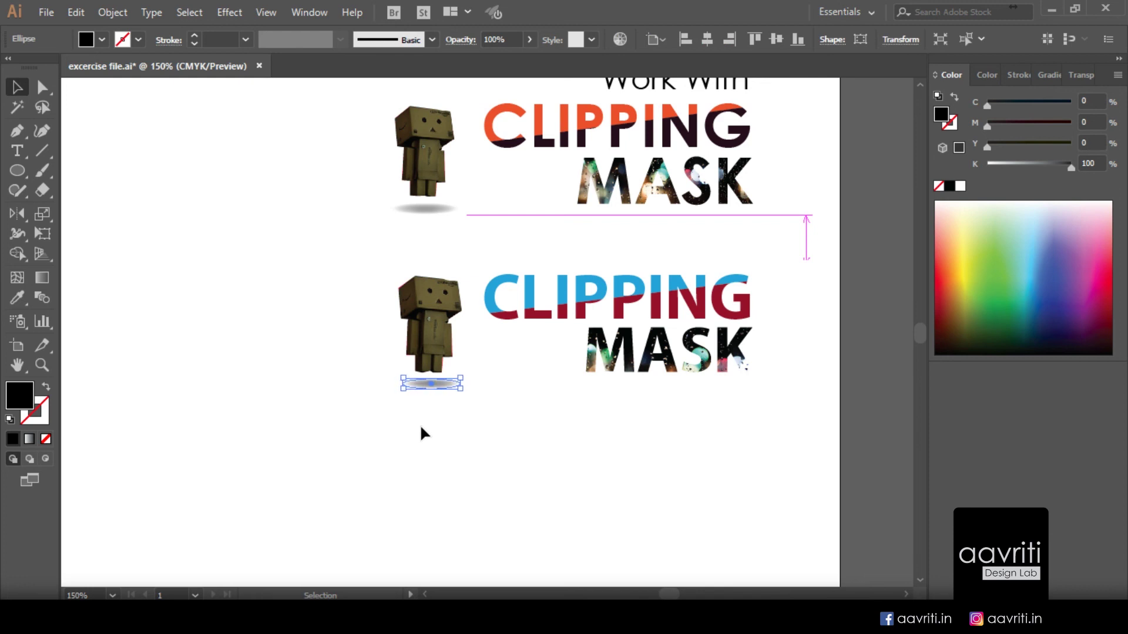
Step: Select the mirrored figure together with its shadow, shift both slightly up beside the title, and deselect them
shift+click(434, 339)
drag(434, 340, 436, 331)
click(441, 422)
scroll(537, 410, down, 1)
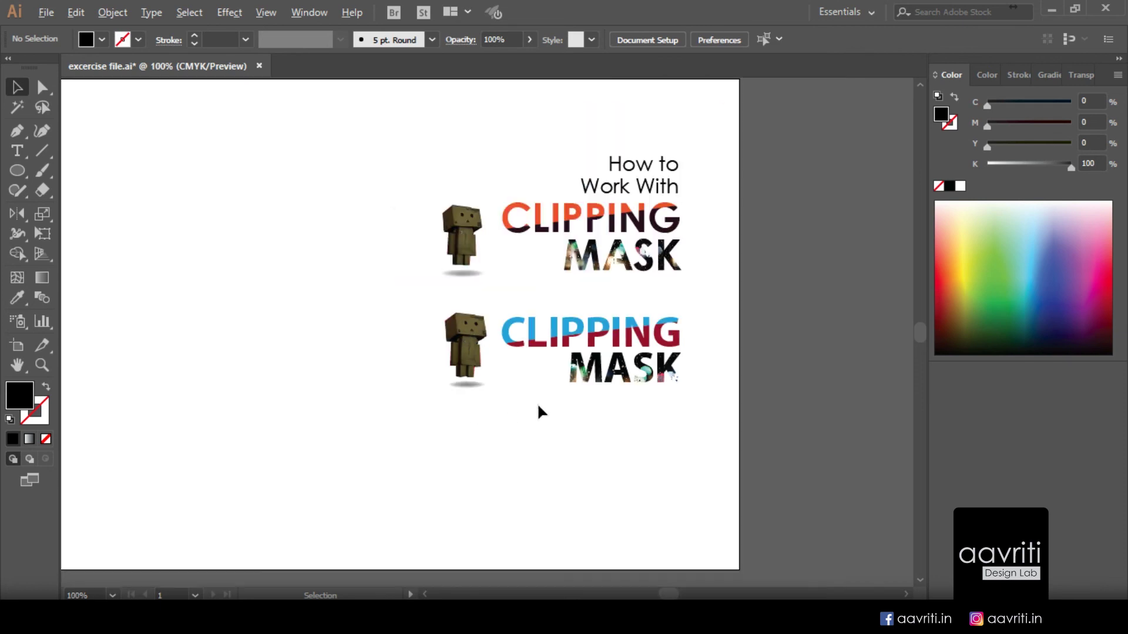
scroll(341, 288, up, 1)
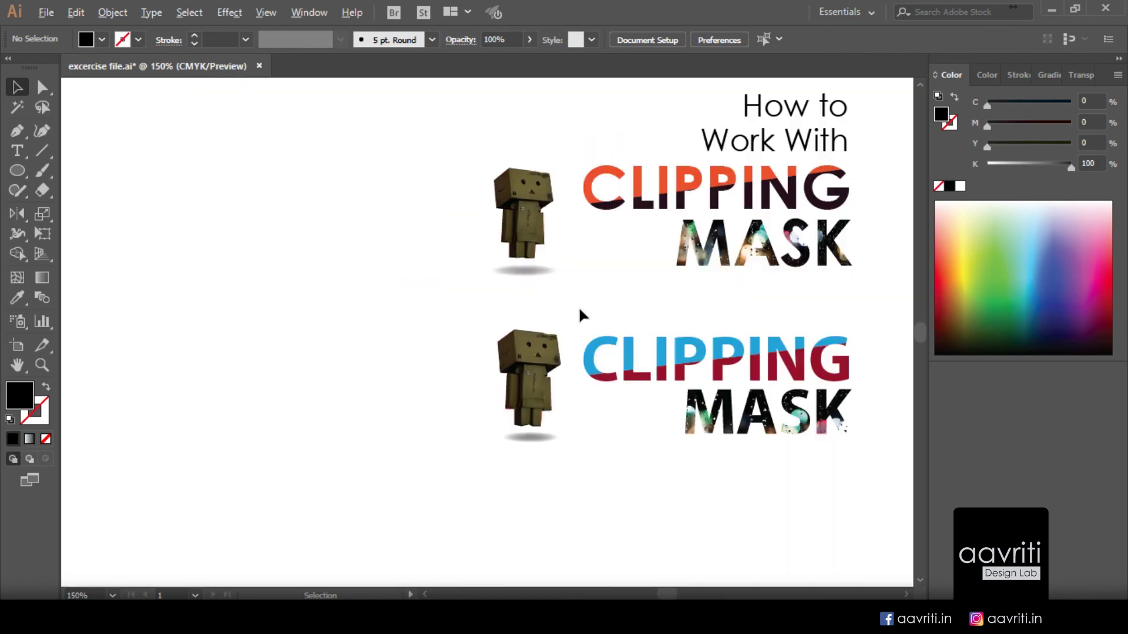